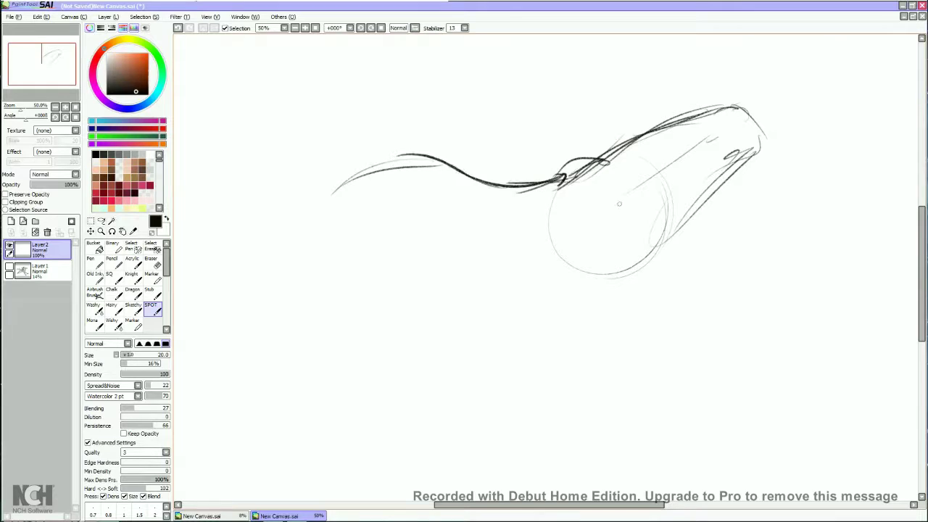
Sketch the horse's belly line and the rounded haunch behind the barrel with loose construction strokes
{"action": "left_click_drag", "start_coordinate": [516, 337], "coordinate": [487, 329]}
{"action": "left_click_drag", "start_coordinate": [555, 337], "coordinate": [421, 287]}
{"action": "left_click_drag", "start_coordinate": [330, 231], "coordinate": [415, 289]}
{"action": "left_click_drag", "start_coordinate": [383, 171], "coordinate": [362, 296]}
{"action": "left_click_drag", "start_coordinate": [371, 292], "coordinate": [444, 277]}
Rough in the outer rump curve and the construction lines of both hind legs stretched out behind the body
{"action": "left_click_drag", "start_coordinate": [341, 194], "coordinate": [304, 290]}
{"action": "mouse_move", "coordinate": [328, 194]}
{"action": "left_mouse_down"}
{"action": "mouse_move", "coordinate": [330, 295]}
{"action": "mouse_move", "coordinate": [352, 283]}
{"action": "mouse_move", "coordinate": [302, 298]}
{"action": "left_mouse_up"}
{"action": "mouse_move", "coordinate": [341, 269]}
{"action": "left_mouse_down"}
{"action": "mouse_move", "coordinate": [244, 241]}
{"action": "mouse_move", "coordinate": [176, 318]}
{"action": "left_mouse_up"}
{"action": "left_click_drag", "start_coordinate": [181, 331], "coordinate": [194, 329]}
{"action": "left_click_drag", "start_coordinate": [399, 301], "coordinate": [328, 329]}
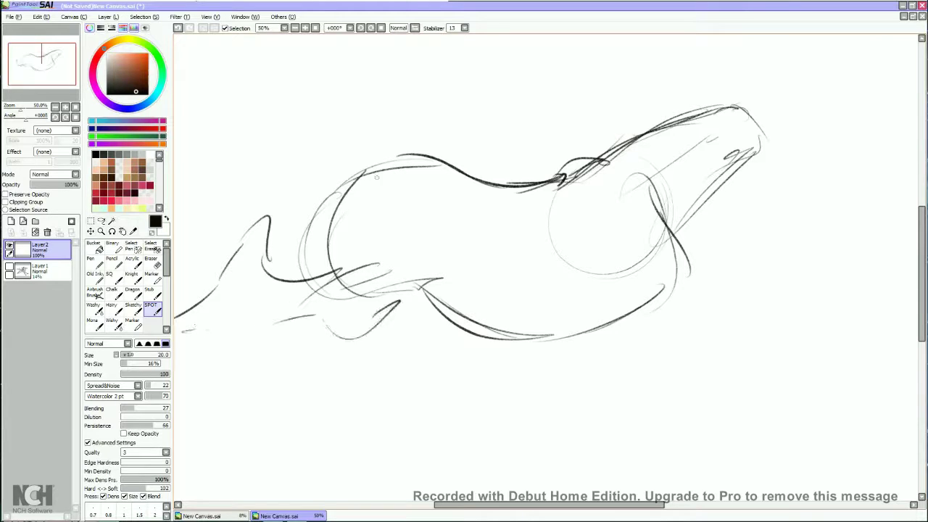
Darken the contour over the rump and back and restate the belly curve from chest to flank
{"action": "left_click_drag", "start_coordinate": [400, 154], "coordinate": [307, 229]}
{"action": "left_click_drag", "start_coordinate": [345, 174], "coordinate": [516, 197]}
{"action": "left_click_drag", "start_coordinate": [499, 185], "coordinate": [567, 183]}
{"action": "mouse_move", "coordinate": [683, 261]}
{"action": "left_mouse_down"}
{"action": "mouse_move", "coordinate": [633, 330]}
{"action": "mouse_move", "coordinate": [414, 298]}
{"action": "left_mouse_up"}
{"action": "mouse_move", "coordinate": [403, 293]}
{"action": "left_mouse_down"}
{"action": "mouse_move", "coordinate": [375, 291]}
{"action": "mouse_move", "coordinate": [688, 289]}
{"action": "mouse_move", "coordinate": [589, 327]}
{"action": "left_mouse_up"}
Define the chest curve, shoulder and elbow, and rough in the raised foreleg bent at the knee
{"action": "left_click_drag", "start_coordinate": [644, 172], "coordinate": [682, 312]}
{"action": "left_click_drag", "start_coordinate": [594, 278], "coordinate": [628, 297]}
{"action": "left_click_drag", "start_coordinate": [575, 257], "coordinate": [612, 293]}
{"action": "left_click_drag", "start_coordinate": [555, 271], "coordinate": [613, 345]}
{"action": "left_click_drag", "start_coordinate": [630, 284], "coordinate": [665, 338]}
{"action": "mouse_move", "coordinate": [616, 305]}
{"action": "left_mouse_down"}
{"action": "mouse_move", "coordinate": [704, 313]}
{"action": "mouse_move", "coordinate": [585, 289]}
{"action": "mouse_move", "coordinate": [675, 338]}
{"action": "mouse_move", "coordinate": [697, 403]}
{"action": "left_mouse_up"}
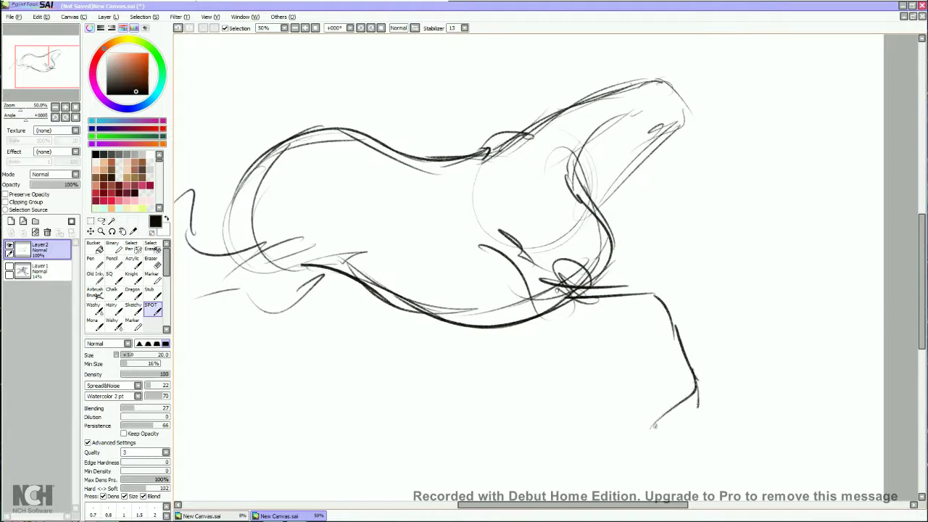
Rough in the second foreleg beneath the chest with short lines for its upper leg, cannon and pastern
{"action": "left_click_drag", "start_coordinate": [638, 283], "coordinate": [638, 280]}
{"action": "left_click_drag", "start_coordinate": [554, 330], "coordinate": [580, 376]}
{"action": "left_click_drag", "start_coordinate": [577, 381], "coordinate": [578, 409]}
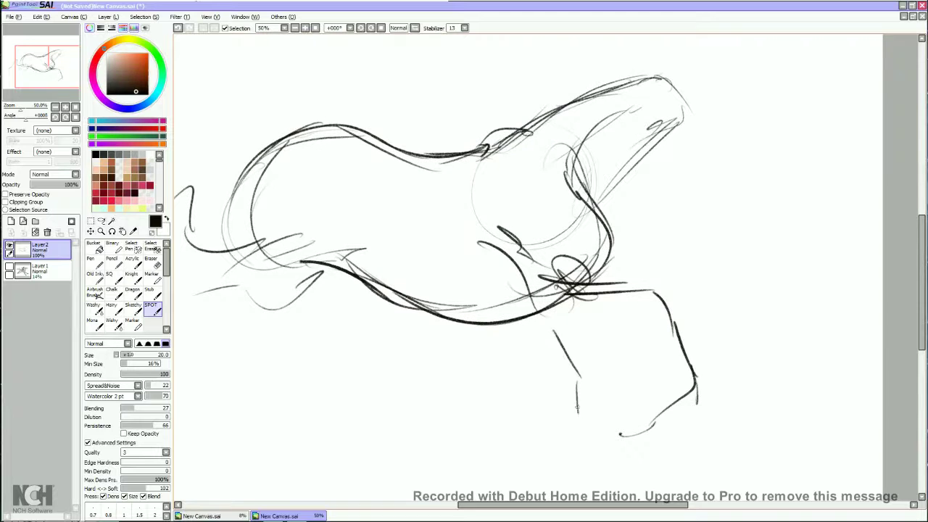
{"action": "mouse_move", "coordinate": [208, 297]}
{"action": "left_mouse_down"}
{"action": "mouse_move", "coordinate": [316, 203]}
{"action": "mouse_move", "coordinate": [209, 291]}
{"action": "left_mouse_up"}
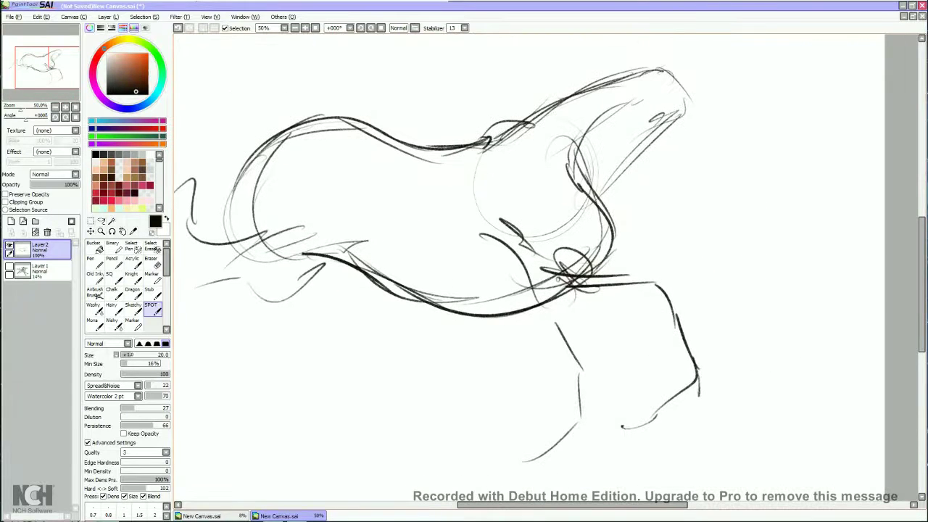
Rotate the whole sketch slightly counterclockwise so the front of the horse tilts upward
{"action": "key", "text": "ctrl+t"}
{"action": "left_click_drag", "start_coordinate": [406, 304], "coordinate": [395, 263]}
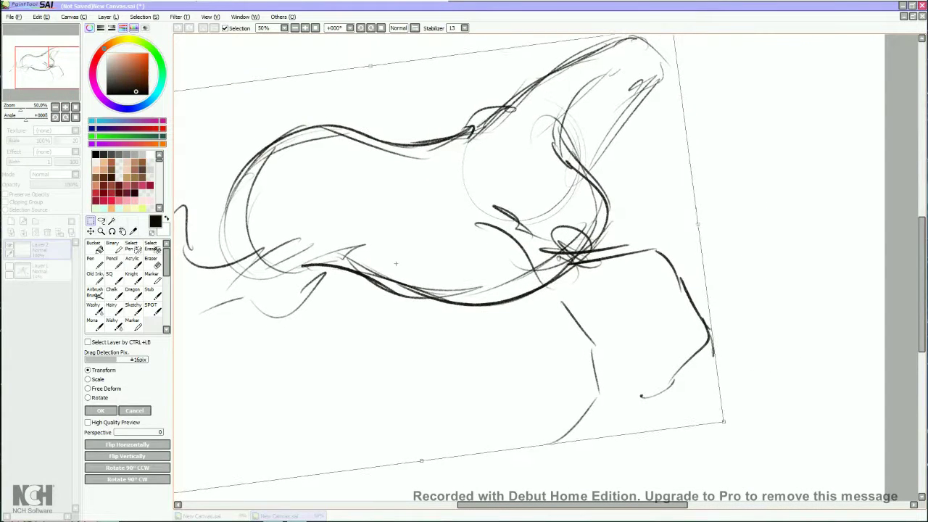
{"action": "key", "text": "Return"}
Sketch the head at the end of the neck with a skull circle, ear, muzzle, nostril, cheek and jaw
{"action": "mouse_move", "coordinate": [551, 124]}
{"action": "left_mouse_down"}
{"action": "mouse_move", "coordinate": [625, 93]}
{"action": "mouse_move", "coordinate": [602, 124]}
{"action": "left_mouse_up"}
{"action": "left_click_drag", "start_coordinate": [580, 81], "coordinate": [566, 89]}
{"action": "left_click_drag", "start_coordinate": [435, 217], "coordinate": [412, 295]}
{"action": "mouse_move", "coordinate": [576, 147]}
{"action": "left_mouse_down"}
{"action": "mouse_move", "coordinate": [608, 80]}
{"action": "mouse_move", "coordinate": [580, 153]}
{"action": "mouse_move", "coordinate": [671, 138]}
{"action": "left_mouse_up"}
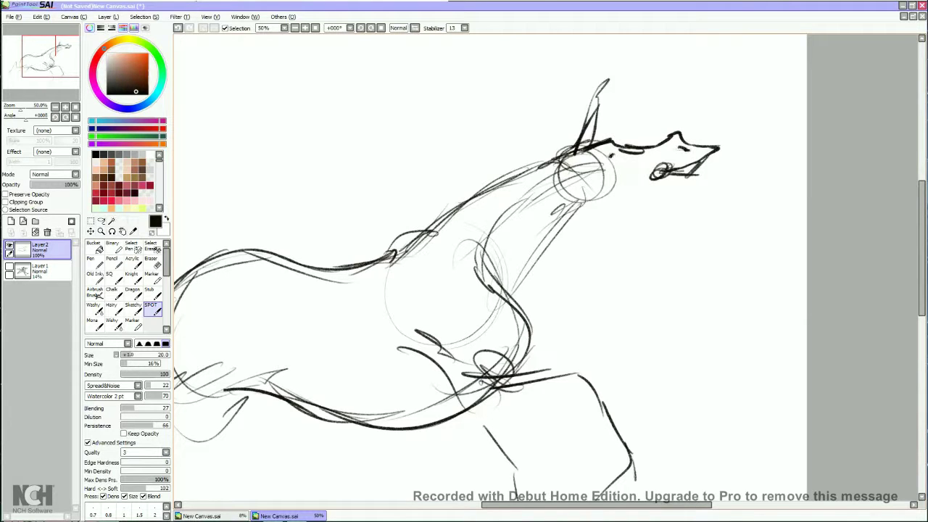
{"action": "left_click_drag", "start_coordinate": [567, 190], "coordinate": [623, 203]}
{"action": "left_click_drag", "start_coordinate": [627, 194], "coordinate": [648, 188]}
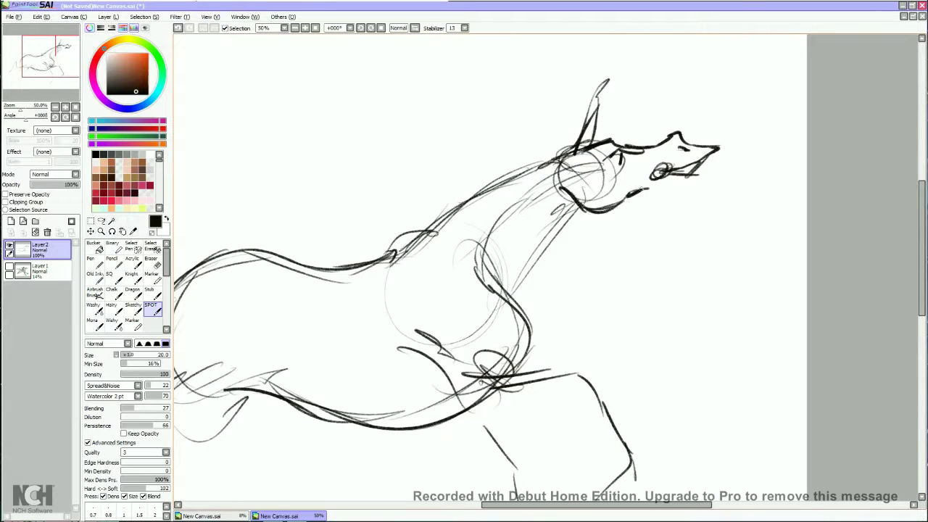
Darken the ear and add loose curved forelock and mane strokes sweeping back from the poll
{"action": "left_click_drag", "start_coordinate": [597, 108], "coordinate": [580, 150]}
{"action": "mouse_move", "coordinate": [591, 117]}
{"action": "left_mouse_down"}
{"action": "mouse_move", "coordinate": [573, 152]}
{"action": "mouse_move", "coordinate": [615, 124]}
{"action": "left_mouse_up"}
{"action": "mouse_move", "coordinate": [618, 130]}
{"action": "left_mouse_down"}
{"action": "mouse_move", "coordinate": [551, 82]}
{"action": "mouse_move", "coordinate": [559, 85]}
{"action": "left_mouse_up"}
{"action": "left_click_drag", "start_coordinate": [617, 125], "coordinate": [507, 101]}
{"action": "mouse_move", "coordinate": [584, 109]}
{"action": "left_mouse_down"}
{"action": "mouse_move", "coordinate": [519, 120]}
{"action": "mouse_move", "coordinate": [501, 151]}
{"action": "left_mouse_up"}
{"action": "left_click_drag", "start_coordinate": [522, 138], "coordinate": [483, 145]}
Strengthen the throat, the neck's lower contour, the chest front and the withers with darker strokes
{"action": "left_click_drag", "start_coordinate": [564, 201], "coordinate": [503, 230]}
{"action": "left_click_drag", "start_coordinate": [554, 179], "coordinate": [573, 206]}
{"action": "left_click_drag", "start_coordinate": [575, 209], "coordinate": [611, 197]}
{"action": "left_click_drag", "start_coordinate": [564, 233], "coordinate": [518, 300]}
{"action": "mouse_move", "coordinate": [544, 209]}
{"action": "left_mouse_down"}
{"action": "mouse_move", "coordinate": [479, 282]}
{"action": "mouse_move", "coordinate": [525, 360]}
{"action": "left_mouse_up"}
{"action": "left_click_drag", "start_coordinate": [433, 234], "coordinate": [391, 250]}
{"action": "left_click_drag", "start_coordinate": [394, 246], "coordinate": [377, 274]}
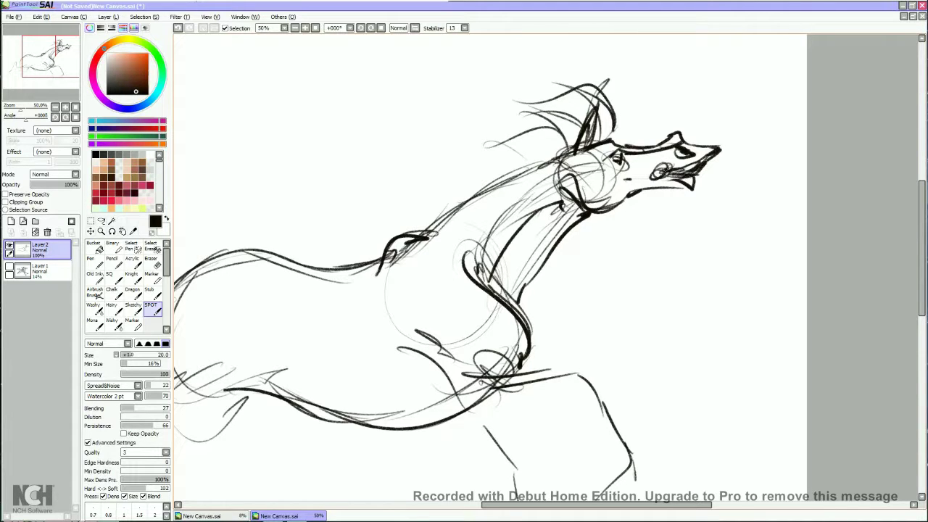
Draw a bridle with a noseband and thick cheek strap across the horse's head
{"action": "left_click_drag", "start_coordinate": [662, 165], "coordinate": [653, 177]}
{"action": "left_click_drag", "start_coordinate": [648, 142], "coordinate": [659, 170]}
{"action": "mouse_move", "coordinate": [562, 161]}
{"action": "left_mouse_down"}
{"action": "mouse_move", "coordinate": [594, 182]}
{"action": "mouse_move", "coordinate": [651, 183]}
{"action": "left_mouse_up"}
{"action": "left_click_drag", "start_coordinate": [580, 187], "coordinate": [628, 174]}
{"action": "left_click_drag", "start_coordinate": [616, 181], "coordinate": [794, 76]}
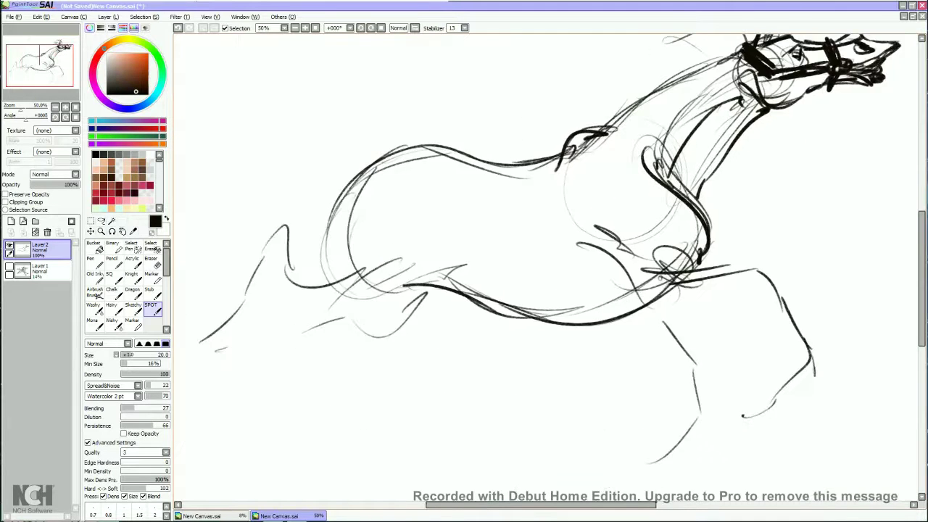
Reinforce the chest, shoulder and elbow lines where the forelegs join the body
{"action": "left_click_drag", "start_coordinate": [632, 150], "coordinate": [656, 178]}
{"action": "mouse_move", "coordinate": [661, 210]}
{"action": "left_mouse_down"}
{"action": "mouse_move", "coordinate": [705, 287]}
{"action": "mouse_move", "coordinate": [562, 255]}
{"action": "left_mouse_up"}
{"action": "mouse_move", "coordinate": [489, 200]}
{"action": "left_mouse_down"}
{"action": "mouse_move", "coordinate": [554, 269]}
{"action": "mouse_move", "coordinate": [606, 256]}
{"action": "left_mouse_up"}
{"action": "left_click_drag", "start_coordinate": [564, 254], "coordinate": [629, 251]}
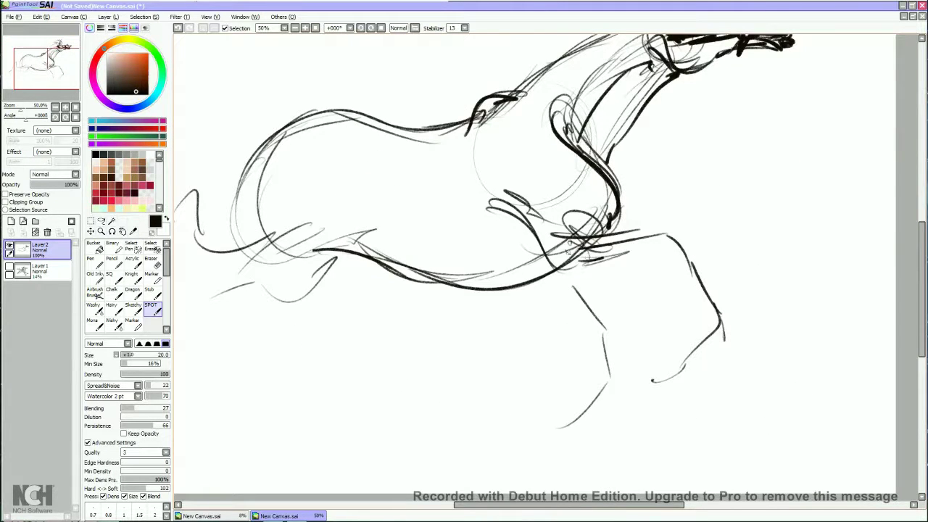
Try to build up the bent foreleg from the knee down to the hoof
{"action": "mouse_move", "coordinate": [651, 221]}
{"action": "left_mouse_down"}
{"action": "mouse_move", "coordinate": [725, 334]}
{"action": "mouse_move", "coordinate": [633, 418]}
{"action": "left_mouse_up"}
{"action": "left_click_drag", "start_coordinate": [648, 349], "coordinate": [629, 414]}
{"action": "left_click_drag", "start_coordinate": [661, 355], "coordinate": [635, 389]}
{"action": "left_click_drag", "start_coordinate": [671, 254], "coordinate": [701, 308]}
Restate the elbow, erase both rough forelegs, and redraw the front of the chest with the SPOT brush
{"action": "mouse_move", "coordinate": [607, 245]}
{"action": "left_mouse_down"}
{"action": "mouse_move", "coordinate": [688, 293]}
{"action": "mouse_move", "coordinate": [553, 264]}
{"action": "left_mouse_up"}
{"action": "left_click_drag", "start_coordinate": [605, 255], "coordinate": [563, 230]}
{"action": "key", "text": "e"}
{"action": "mouse_move", "coordinate": [672, 281]}
{"action": "left_mouse_down"}
{"action": "mouse_move", "coordinate": [638, 199]}
{"action": "mouse_move", "coordinate": [662, 221]}
{"action": "left_mouse_up"}
{"action": "left_click", "coordinate": [151, 308]}
{"action": "left_click_drag", "start_coordinate": [540, 186], "coordinate": [594, 232]}
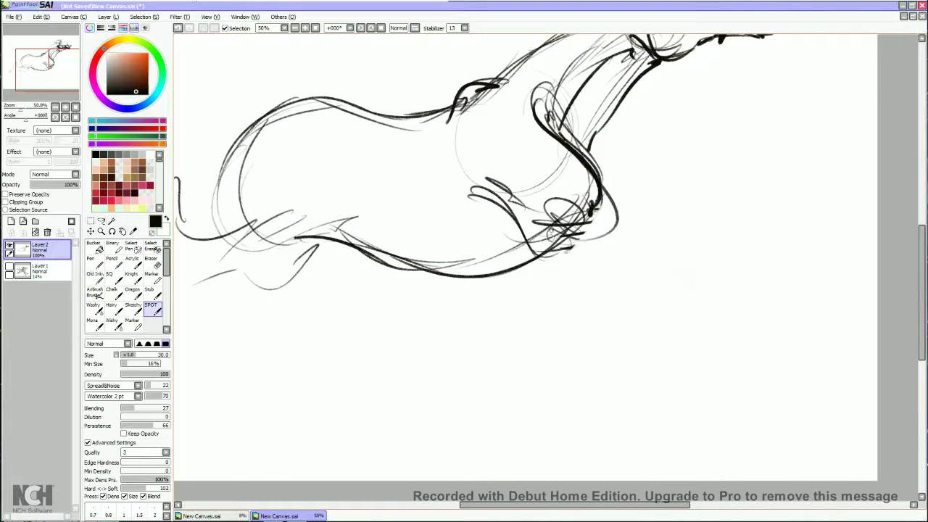
Draw a foreleg reaching far forward with a round knee joint and hoof, plus a guide line for the second foreleg
{"action": "left_click_drag", "start_coordinate": [493, 192], "coordinate": [580, 262]}
{"action": "mouse_move", "coordinate": [569, 226]}
{"action": "left_mouse_down"}
{"action": "mouse_move", "coordinate": [670, 321]}
{"action": "mouse_move", "coordinate": [789, 396]}
{"action": "left_mouse_up"}
{"action": "left_click_drag", "start_coordinate": [641, 285], "coordinate": [711, 346]}
{"action": "left_click_drag", "start_coordinate": [615, 267], "coordinate": [828, 400]}
{"action": "left_click_drag", "start_coordinate": [522, 280], "coordinate": [563, 419]}
Thicken the reaching foreleg's forearm and cannon, block in its dark hoof, and erase the excess at the toe
{"action": "left_click_drag", "start_coordinate": [592, 209], "coordinate": [613, 268]}
{"action": "left_click_drag", "start_coordinate": [529, 247], "coordinate": [638, 307]}
{"action": "mouse_move", "coordinate": [591, 236]}
{"action": "left_mouse_down"}
{"action": "mouse_move", "coordinate": [667, 311]}
{"action": "mouse_move", "coordinate": [804, 386]}
{"action": "mouse_move", "coordinate": [861, 363]}
{"action": "mouse_move", "coordinate": [826, 432]}
{"action": "mouse_move", "coordinate": [791, 412]}
{"action": "mouse_move", "coordinate": [849, 390]}
{"action": "mouse_move", "coordinate": [798, 415]}
{"action": "left_mouse_up"}
{"action": "mouse_move", "coordinate": [828, 384]}
{"action": "left_mouse_down"}
{"action": "mouse_move", "coordinate": [876, 354]}
{"action": "mouse_move", "coordinate": [819, 414]}
{"action": "mouse_move", "coordinate": [631, 370]}
{"action": "left_mouse_up"}
{"action": "key", "text": "e"}
{"action": "mouse_move", "coordinate": [678, 337]}
{"action": "left_mouse_down"}
{"action": "mouse_move", "coordinate": [673, 307]}
{"action": "mouse_move", "coordinate": [667, 319]}
{"action": "left_mouse_up"}
{"action": "key", "text": "b"}
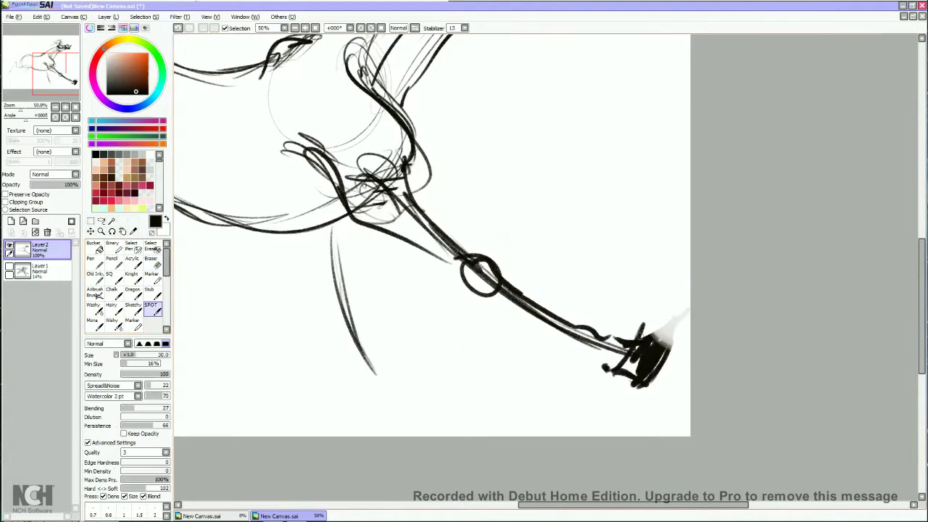
Redraw the fetlock, pastern and pointed hoof of the reaching foreleg
{"action": "left_click_drag", "start_coordinate": [562, 335], "coordinate": [625, 343]}
{"action": "mouse_move", "coordinate": [624, 357]}
{"action": "left_mouse_down"}
{"action": "mouse_move", "coordinate": [609, 370]}
{"action": "mouse_move", "coordinate": [575, 346]}
{"action": "left_mouse_up"}
{"action": "mouse_move", "coordinate": [573, 348]}
{"action": "left_mouse_down"}
{"action": "mouse_move", "coordinate": [457, 284]}
{"action": "mouse_move", "coordinate": [602, 359]}
{"action": "mouse_move", "coordinate": [593, 378]}
{"action": "mouse_move", "coordinate": [615, 379]}
{"action": "left_mouse_up"}
{"action": "mouse_move", "coordinate": [629, 346]}
{"action": "left_mouse_down"}
{"action": "mouse_move", "coordinate": [591, 374]}
{"action": "mouse_move", "coordinate": [678, 309]}
{"action": "left_mouse_up"}
{"action": "left_click_drag", "start_coordinate": [678, 311], "coordinate": [661, 353]}
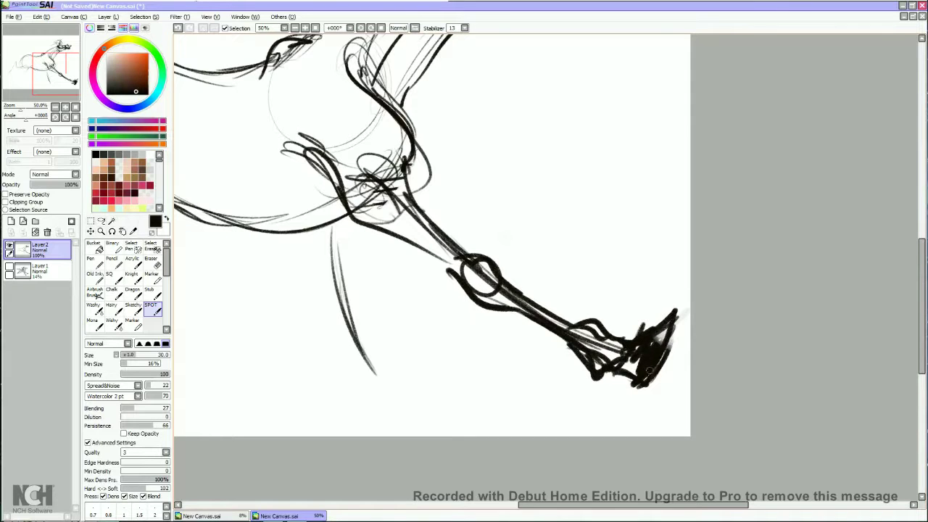
Firm up the reaching forearm's underside and draw the second foreleg with its knee and lower leg slanting down
{"action": "left_click_drag", "start_coordinate": [377, 221], "coordinate": [456, 266]}
{"action": "left_click_drag", "start_coordinate": [457, 265], "coordinate": [519, 249]}
{"action": "left_click_drag", "start_coordinate": [365, 219], "coordinate": [403, 299]}
{"action": "left_click_drag", "start_coordinate": [419, 212], "coordinate": [433, 281]}
{"action": "left_click_drag", "start_coordinate": [433, 227], "coordinate": [440, 305]}
{"action": "mouse_move", "coordinate": [406, 274]}
{"action": "left_mouse_down"}
{"action": "mouse_move", "coordinate": [424, 324]}
{"action": "mouse_move", "coordinate": [403, 319]}
{"action": "left_mouse_up"}
{"action": "mouse_move", "coordinate": [403, 323]}
{"action": "left_mouse_down"}
{"action": "mouse_move", "coordinate": [487, 399]}
{"action": "mouse_move", "coordinate": [478, 395]}
{"action": "left_mouse_up"}
Sketch the stifle and flank with bold strokes where the thigh meets the belly
{"action": "mouse_move", "coordinate": [203, 193]}
{"action": "left_mouse_down"}
{"action": "mouse_move", "coordinate": [280, 200]}
{"action": "mouse_move", "coordinate": [407, 251]}
{"action": "mouse_move", "coordinate": [454, 251]}
{"action": "left_mouse_up"}
{"action": "left_click_drag", "start_coordinate": [387, 254], "coordinate": [457, 230]}
{"action": "left_click_drag", "start_coordinate": [383, 238], "coordinate": [489, 222]}
{"action": "left_click_drag", "start_coordinate": [398, 241], "coordinate": [471, 231]}
{"action": "left_click_drag", "start_coordinate": [380, 226], "coordinate": [442, 171]}
{"action": "left_click_drag", "start_coordinate": [443, 171], "coordinate": [472, 246]}
{"action": "left_click_drag", "start_coordinate": [395, 221], "coordinate": [455, 190]}
{"action": "left_click_drag", "start_coordinate": [454, 217], "coordinate": [470, 225]}
Darken the rump contour from the croup down the back of the thigh to the gaskin
{"action": "left_click_drag", "start_coordinate": [457, 106], "coordinate": [355, 185]}
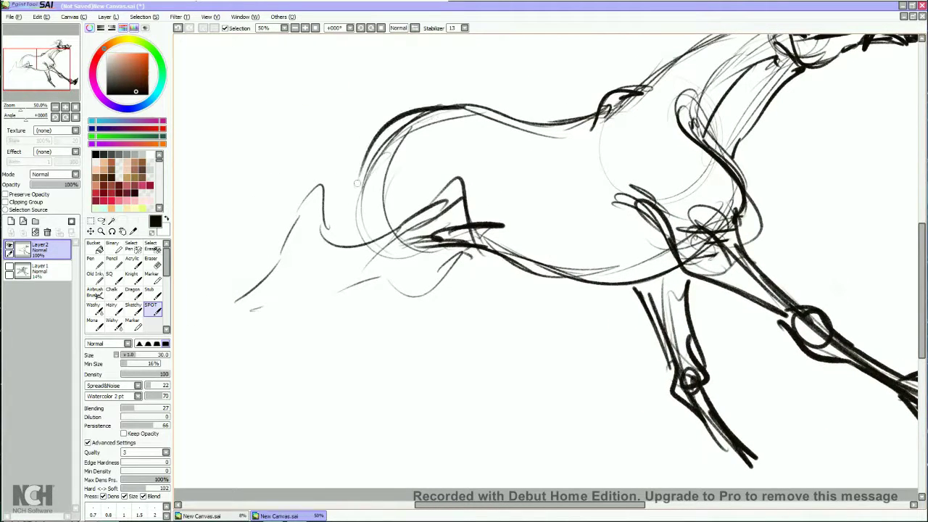
{"action": "left_click_drag", "start_coordinate": [399, 101], "coordinate": [341, 196]}
{"action": "left_click_drag", "start_coordinate": [352, 149], "coordinate": [337, 243]}
{"action": "mouse_move", "coordinate": [438, 219]}
{"action": "left_mouse_down"}
{"action": "mouse_move", "coordinate": [359, 243]}
{"action": "mouse_move", "coordinate": [334, 272]}
{"action": "left_mouse_up"}
Define the trailing hind leg's hock, cannon and hoof
{"action": "mouse_move", "coordinate": [348, 232]}
{"action": "left_mouse_down"}
{"action": "mouse_move", "coordinate": [332, 265]}
{"action": "mouse_move", "coordinate": [320, 250]}
{"action": "mouse_move", "coordinate": [312, 196]}
{"action": "left_mouse_up"}
{"action": "mouse_move", "coordinate": [319, 195]}
{"action": "left_mouse_down"}
{"action": "mouse_move", "coordinate": [335, 233]}
{"action": "mouse_move", "coordinate": [284, 243]}
{"action": "mouse_move", "coordinate": [308, 229]}
{"action": "left_mouse_up"}
{"action": "left_click_drag", "start_coordinate": [508, 290], "coordinate": [542, 267]}
{"action": "mouse_move", "coordinate": [341, 218]}
{"action": "left_mouse_down"}
{"action": "mouse_move", "coordinate": [350, 211]}
{"action": "mouse_move", "coordinate": [291, 247]}
{"action": "mouse_move", "coordinate": [241, 300]}
{"action": "mouse_move", "coordinate": [287, 287]}
{"action": "mouse_move", "coordinate": [233, 300]}
{"action": "left_mouse_up"}
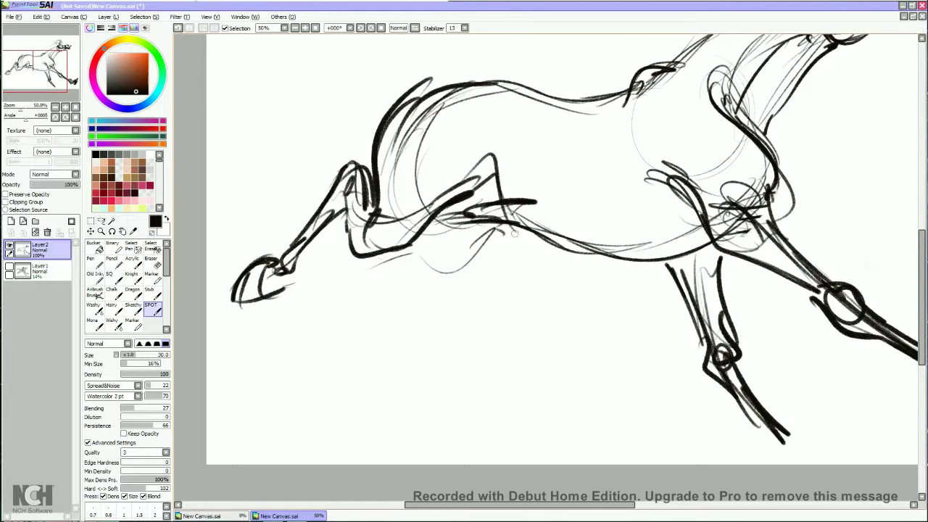
Draw the second hind leg folded beneath the haunch, with its hock, cannon and hoof
{"action": "left_click_drag", "start_coordinate": [537, 230], "coordinate": [436, 289]}
{"action": "mouse_move", "coordinate": [425, 254]}
{"action": "left_mouse_down"}
{"action": "mouse_move", "coordinate": [435, 287]}
{"action": "mouse_move", "coordinate": [380, 268]}
{"action": "mouse_move", "coordinate": [290, 291]}
{"action": "mouse_move", "coordinate": [324, 263]}
{"action": "mouse_move", "coordinate": [377, 258]}
{"action": "mouse_move", "coordinate": [294, 288]}
{"action": "mouse_move", "coordinate": [346, 260]}
{"action": "left_mouse_up"}
{"action": "left_click_drag", "start_coordinate": [508, 218], "coordinate": [493, 315]}
{"action": "left_click_drag", "start_coordinate": [374, 216], "coordinate": [459, 178]}
Accent the back and croup contour and sketch a raised tail curving up from the rump
{"action": "mouse_move", "coordinate": [396, 190]}
{"action": "left_mouse_down"}
{"action": "mouse_move", "coordinate": [479, 174]}
{"action": "mouse_move", "coordinate": [523, 215]}
{"action": "mouse_move", "coordinate": [606, 192]}
{"action": "left_mouse_up"}
{"action": "left_click_drag", "start_coordinate": [432, 212], "coordinate": [380, 98]}
{"action": "left_click_drag", "start_coordinate": [345, 165], "coordinate": [99, 1]}
Scale the whole horse sketch down slightly by moving its upper-left corner inward
{"action": "mouse_move", "coordinate": [363, 217]}
{"action": "left_mouse_down"}
{"action": "mouse_move", "coordinate": [701, 427]}
{"action": "mouse_move", "coordinate": [531, 449]}
{"action": "left_mouse_up"}
{"action": "scroll", "coordinate": [530, 449], "scroll_direction": "down", "scroll_amount": 1}
{"action": "key", "text": "ctrl+t"}
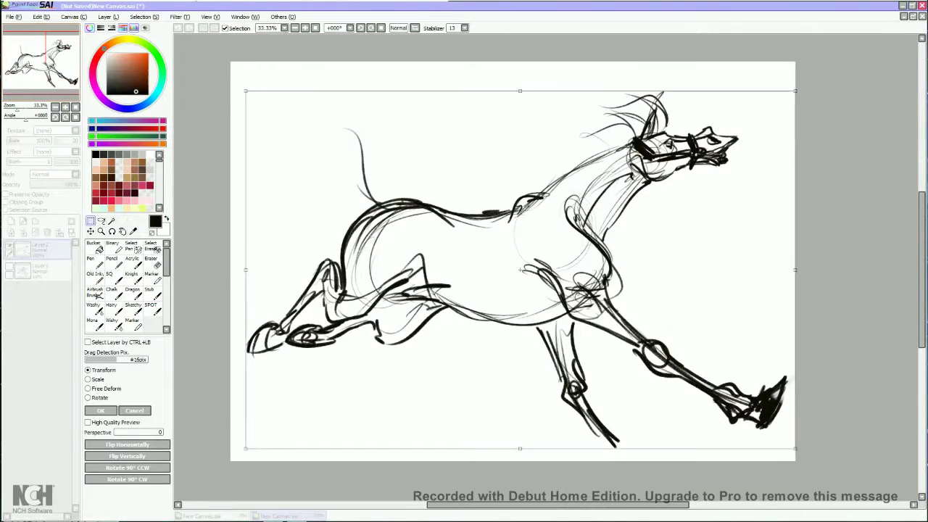
{"action": "mouse_move", "coordinate": [245, 91]}
{"action": "left_mouse_down"}
{"action": "mouse_move", "coordinate": [345, 152]}
{"action": "mouse_move", "coordinate": [272, 112]}
{"action": "left_mouse_up"}
{"action": "key", "text": "Return"}
Erase the hoof and lower part of the reaching foreleg, and return to the SPOT brush
{"action": "scroll", "coordinate": [682, 395], "scroll_direction": "up", "scroll_amount": 1}
{"action": "key", "text": "e"}
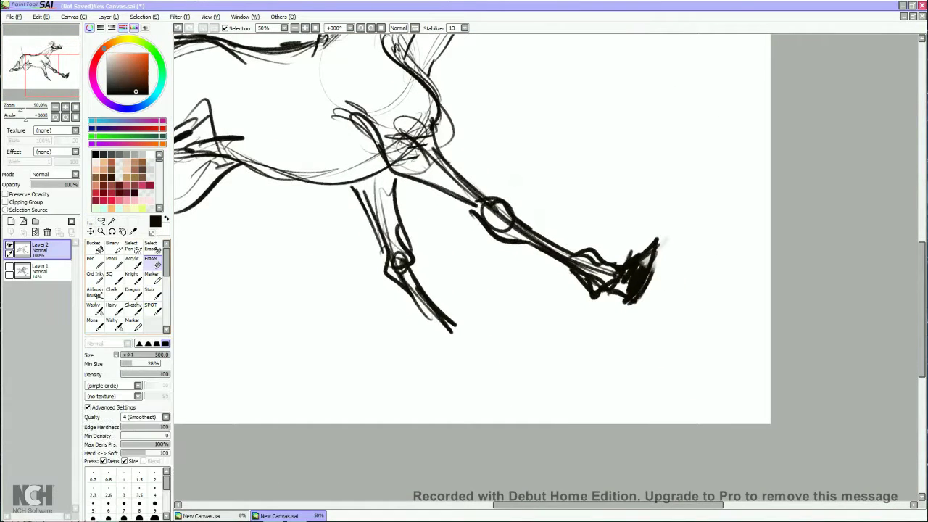
{"action": "key", "text": "End"}
{"action": "left_click_drag", "start_coordinate": [543, 348], "coordinate": [459, 307]}
{"action": "left_click", "coordinate": [151, 308]}
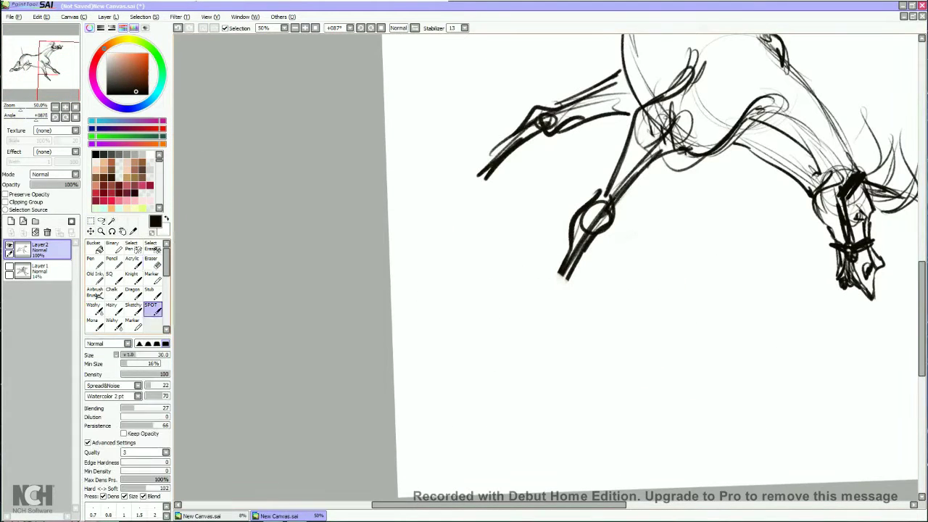
Rework the reaching foreleg's forearm and knee contours and redraw its cannon
{"action": "left_click_drag", "start_coordinate": [628, 116], "coordinate": [603, 203]}
{"action": "left_click_drag", "start_coordinate": [616, 170], "coordinate": [573, 246]}
{"action": "left_click_drag", "start_coordinate": [606, 210], "coordinate": [565, 251]}
{"action": "mouse_move", "coordinate": [577, 218]}
{"action": "left_mouse_down"}
{"action": "mouse_move", "coordinate": [547, 284]}
{"action": "mouse_move", "coordinate": [542, 327]}
{"action": "left_mouse_up"}
Draw a new fetlock, pastern and hoof on the reaching foreleg and shade the hoof black
{"action": "mouse_move", "coordinate": [567, 280]}
{"action": "left_mouse_down"}
{"action": "mouse_move", "coordinate": [539, 345]}
{"action": "mouse_move", "coordinate": [555, 401]}
{"action": "left_mouse_up"}
{"action": "left_click_drag", "start_coordinate": [510, 356], "coordinate": [555, 399]}
{"action": "mouse_move", "coordinate": [546, 290]}
{"action": "left_mouse_down"}
{"action": "mouse_move", "coordinate": [514, 355]}
{"action": "mouse_move", "coordinate": [552, 403]}
{"action": "left_mouse_up"}
{"action": "left_click_drag", "start_coordinate": [537, 348], "coordinate": [551, 392]}
{"action": "left_click_drag", "start_coordinate": [501, 363], "coordinate": [551, 360]}
{"action": "key", "text": "Delete"}
{"action": "key", "text": "Delete"}
{"action": "key", "text": "Delete"}
{"action": "key", "text": "Delete"}
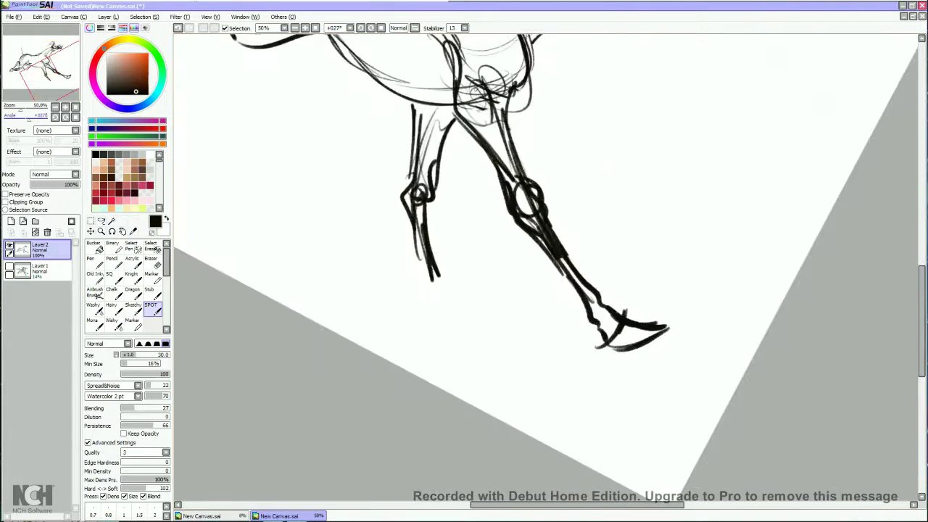
{"action": "mouse_move", "coordinate": [640, 336]}
{"action": "left_mouse_down"}
{"action": "mouse_move", "coordinate": [608, 360]}
{"action": "mouse_move", "coordinate": [617, 363]}
{"action": "mouse_move", "coordinate": [627, 319]}
{"action": "left_mouse_up"}
Draw the second foreleg's cannon, fetlock and hoof outline, and erase the excess lines at the toe
{"action": "mouse_move", "coordinate": [409, 219]}
{"action": "left_mouse_down"}
{"action": "mouse_move", "coordinate": [428, 303]}
{"action": "mouse_move", "coordinate": [503, 353]}
{"action": "mouse_move", "coordinate": [435, 360]}
{"action": "left_mouse_up"}
{"action": "left_click_drag", "start_coordinate": [427, 318], "coordinate": [487, 358]}
{"action": "left_click_drag", "start_coordinate": [421, 335], "coordinate": [451, 364]}
{"action": "mouse_move", "coordinate": [450, 321]}
{"action": "left_mouse_down"}
{"action": "mouse_move", "coordinate": [493, 357]}
{"action": "mouse_move", "coordinate": [430, 348]}
{"action": "mouse_move", "coordinate": [456, 361]}
{"action": "left_mouse_up"}
{"action": "key", "text": "e"}
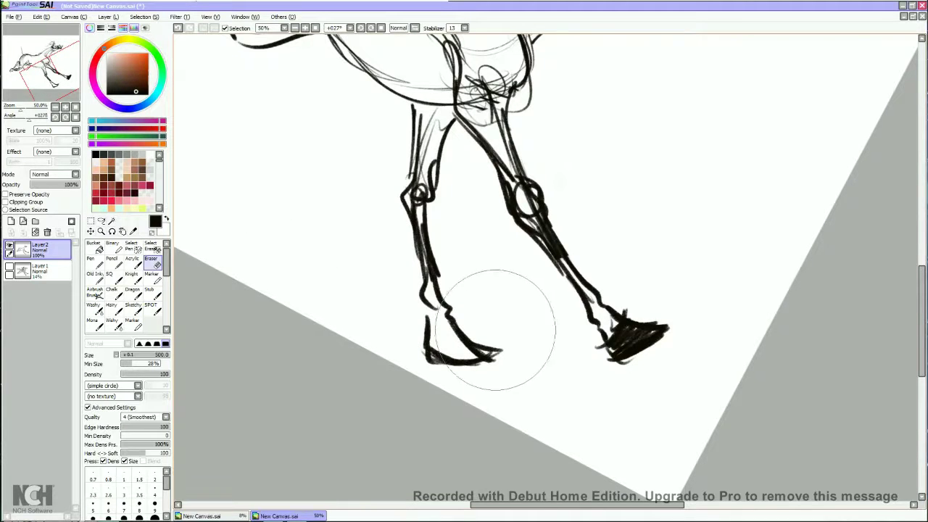
{"action": "left_click_drag", "start_coordinate": [467, 312], "coordinate": [500, 356]}
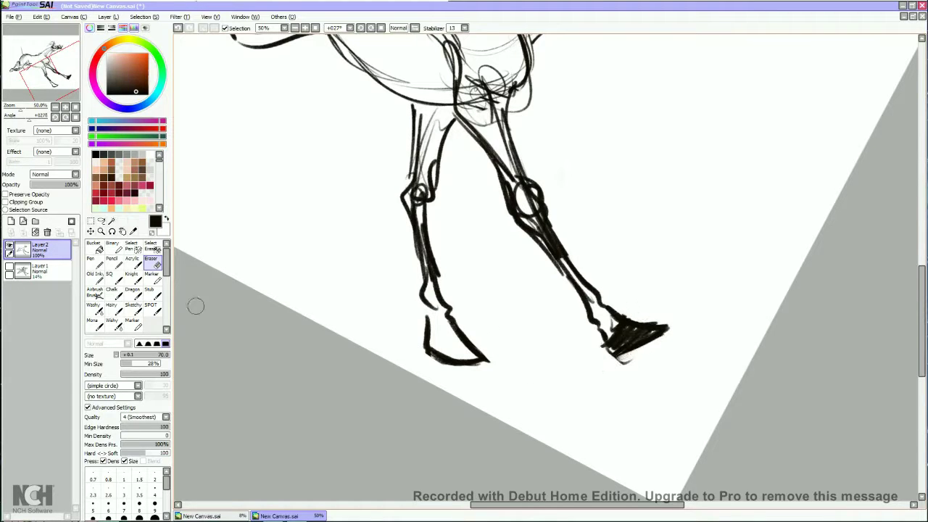
Shade the second foreleg's hoof black and sharpen the edges of the reaching foreleg's hoof with the SPOT brush
{"action": "left_click", "coordinate": [150, 305]}
{"action": "mouse_move", "coordinate": [427, 342]}
{"action": "left_mouse_down"}
{"action": "mouse_move", "coordinate": [459, 324]}
{"action": "mouse_move", "coordinate": [469, 360]}
{"action": "left_mouse_up"}
{"action": "left_click_drag", "start_coordinate": [624, 319], "coordinate": [676, 322]}
{"action": "left_click_drag", "start_coordinate": [635, 346], "coordinate": [594, 347]}
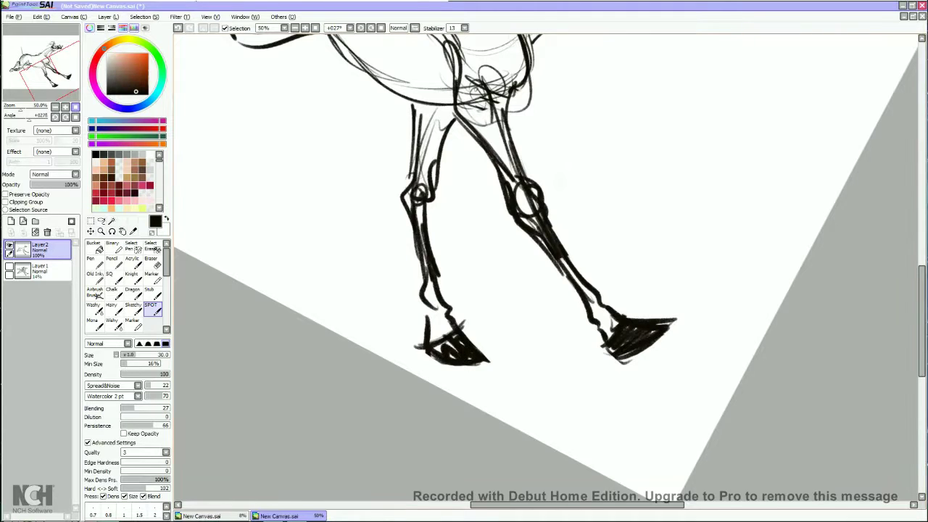
{"action": "key", "text": "Home"}
{"action": "left_click_drag", "start_coordinate": [464, 290], "coordinate": [580, 287]}
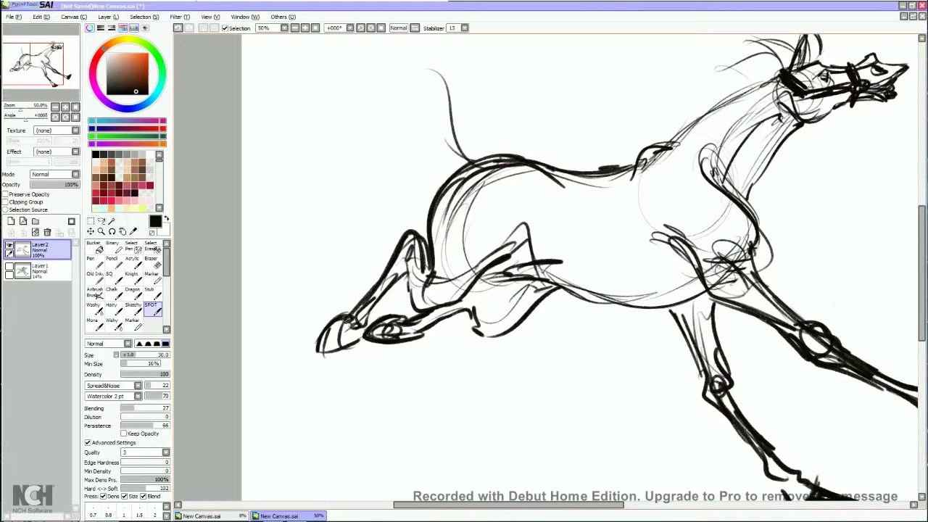
Shade the trailing hind hooves and strengthen the folded hind leg's thigh, hock and underside lines
{"action": "mouse_move", "coordinate": [343, 317]}
{"action": "left_mouse_down"}
{"action": "mouse_move", "coordinate": [308, 359]}
{"action": "mouse_move", "coordinate": [338, 348]}
{"action": "mouse_move", "coordinate": [298, 363]}
{"action": "mouse_move", "coordinate": [346, 350]}
{"action": "mouse_move", "coordinate": [306, 354]}
{"action": "left_mouse_up"}
{"action": "left_click_drag", "start_coordinate": [364, 331], "coordinate": [419, 335]}
{"action": "mouse_move", "coordinate": [548, 274]}
{"action": "left_mouse_down"}
{"action": "mouse_move", "coordinate": [468, 287]}
{"action": "mouse_move", "coordinate": [485, 294]}
{"action": "mouse_move", "coordinate": [474, 303]}
{"action": "left_mouse_up"}
{"action": "mouse_move", "coordinate": [478, 297]}
{"action": "left_mouse_down"}
{"action": "mouse_move", "coordinate": [470, 339]}
{"action": "mouse_move", "coordinate": [420, 415]}
{"action": "left_mouse_up"}
{"action": "mouse_move", "coordinate": [416, 233]}
{"action": "left_mouse_down"}
{"action": "mouse_move", "coordinate": [367, 175]}
{"action": "mouse_move", "coordinate": [400, 208]}
{"action": "mouse_move", "coordinate": [408, 234]}
{"action": "left_mouse_up"}
Erase the tail lines above the rump and return to the SPOT brush
{"action": "key", "text": "e"}
{"action": "left_click_drag", "start_coordinate": [454, 259], "coordinate": [389, 310]}
{"action": "left_click", "coordinate": [151, 307]}
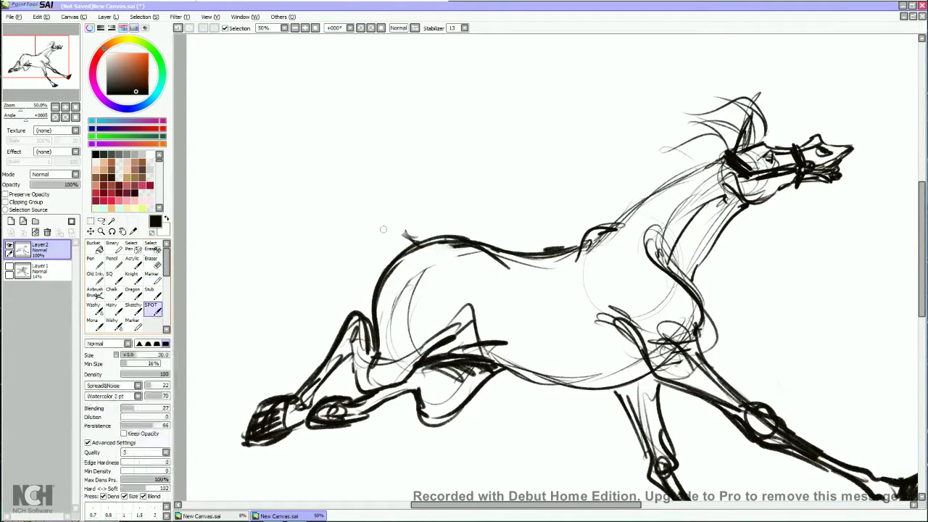
Try a tail of long loose strands arching high above the rump and curling backward
{"action": "left_click_drag", "start_coordinate": [421, 224], "coordinate": [305, 112]}
{"action": "mouse_move", "coordinate": [362, 105]}
{"action": "left_mouse_down"}
{"action": "mouse_move", "coordinate": [426, 233]}
{"action": "mouse_move", "coordinate": [312, 98]}
{"action": "left_mouse_up"}
{"action": "mouse_move", "coordinate": [414, 123]}
{"action": "left_mouse_down"}
{"action": "mouse_move", "coordinate": [398, 233]}
{"action": "mouse_move", "coordinate": [285, 136]}
{"action": "left_mouse_up"}
{"action": "left_click_drag", "start_coordinate": [380, 116], "coordinate": [296, 139]}
{"action": "mouse_move", "coordinate": [435, 132]}
{"action": "left_mouse_down"}
{"action": "mouse_move", "coordinate": [311, 95]}
{"action": "mouse_move", "coordinate": [252, 176]}
{"action": "mouse_move", "coordinate": [304, 98]}
{"action": "left_mouse_up"}
{"action": "mouse_move", "coordinate": [337, 87]}
{"action": "left_mouse_down"}
{"action": "mouse_move", "coordinate": [350, 196]}
{"action": "mouse_move", "coordinate": [308, 206]}
{"action": "left_mouse_up"}
{"action": "left_click_drag", "start_coordinate": [326, 107], "coordinate": [272, 184]}
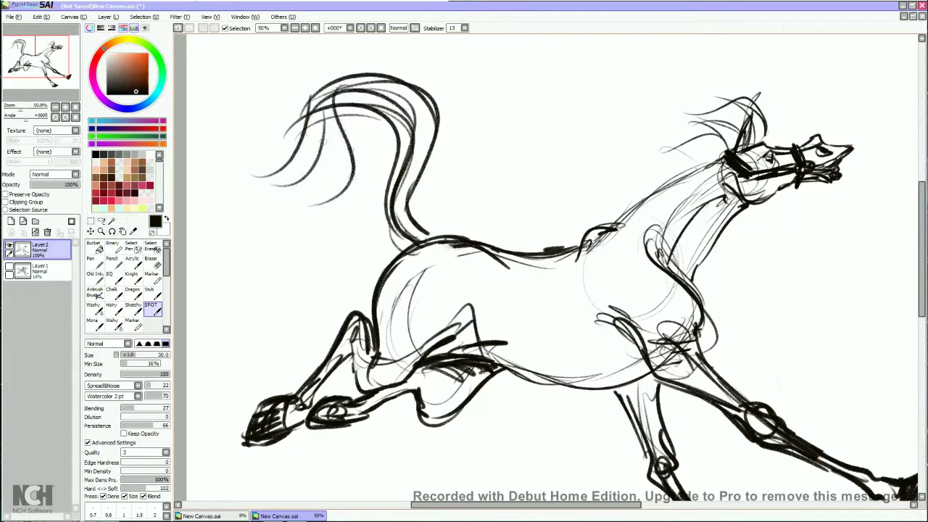
{"action": "left_click_drag", "start_coordinate": [349, 130], "coordinate": [399, 167]}
{"action": "key", "text": "e"}
{"action": "mouse_move", "coordinate": [319, 138]}
{"action": "left_mouse_down"}
{"action": "mouse_move", "coordinate": [369, 166]}
{"action": "mouse_move", "coordinate": [377, 182]}
{"action": "left_mouse_up"}
Draw flowing mane strands streaming back from the poll and neck with the SPOT brush
{"action": "key", "text": "b"}
{"action": "mouse_move", "coordinate": [713, 146]}
{"action": "left_mouse_down"}
{"action": "mouse_move", "coordinate": [572, 206]}
{"action": "mouse_move", "coordinate": [441, 204]}
{"action": "mouse_move", "coordinate": [401, 215]}
{"action": "left_mouse_up"}
{"action": "left_click_drag", "start_coordinate": [468, 230], "coordinate": [429, 234]}
{"action": "left_click_drag", "start_coordinate": [476, 210], "coordinate": [403, 214]}
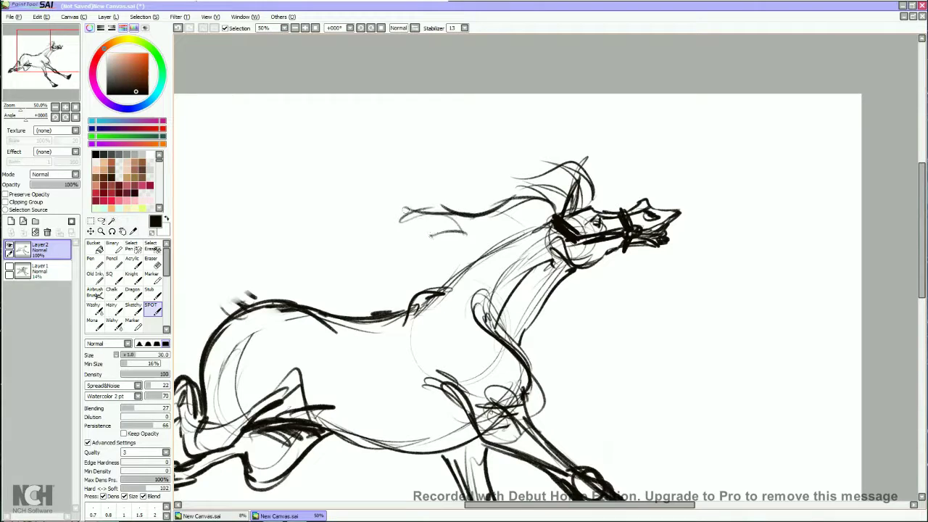
{"action": "left_click_drag", "start_coordinate": [477, 248], "coordinate": [395, 276]}
{"action": "left_click_drag", "start_coordinate": [502, 227], "coordinate": [456, 244]}
Thicken the bridle's cheek strap and darken the mane lock behind the ear
{"action": "mouse_move", "coordinate": [551, 184]}
{"action": "left_mouse_down"}
{"action": "mouse_move", "coordinate": [487, 216]}
{"action": "mouse_move", "coordinate": [472, 206]}
{"action": "mouse_move", "coordinate": [560, 209]}
{"action": "left_mouse_up"}
{"action": "mouse_move", "coordinate": [591, 272]}
{"action": "left_mouse_down"}
{"action": "mouse_move", "coordinate": [572, 237]}
{"action": "mouse_move", "coordinate": [615, 290]}
{"action": "left_mouse_up"}
{"action": "scroll", "coordinate": [593, 247], "scroll_direction": "down", "scroll_amount": 1}
{"action": "mouse_move", "coordinate": [621, 223]}
{"action": "left_mouse_down"}
{"action": "mouse_move", "coordinate": [584, 310]}
{"action": "mouse_move", "coordinate": [447, 254]}
{"action": "left_mouse_up"}
{"action": "key", "text": "ctrl+z"}
Use a smaller brush to reinforce the throat and bridle and hatch the upper neck
{"action": "key", "text": "bracketleft"}
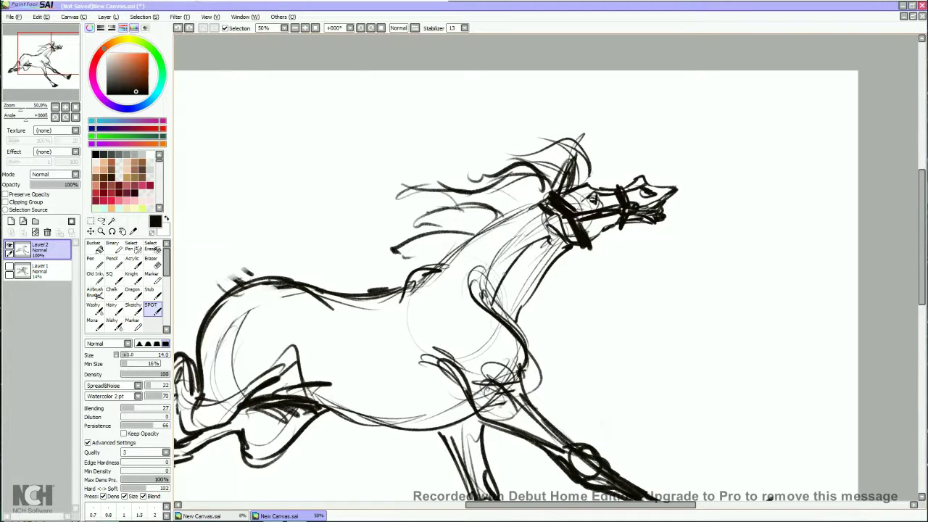
{"action": "scroll", "coordinate": [515, 276], "scroll_direction": "down", "scroll_amount": 2}
{"action": "left_click_drag", "start_coordinate": [519, 190], "coordinate": [508, 242]}
{"action": "left_click_drag", "start_coordinate": [551, 178], "coordinate": [500, 254]}
{"action": "left_click_drag", "start_coordinate": [550, 211], "coordinate": [535, 269]}
{"action": "left_click_drag", "start_coordinate": [596, 201], "coordinate": [547, 283]}
{"action": "mouse_move", "coordinate": [622, 175]}
{"action": "left_mouse_down"}
{"action": "mouse_move", "coordinate": [567, 200]}
{"action": "mouse_move", "coordinate": [625, 196]}
{"action": "left_mouse_up"}
{"action": "left_click_drag", "start_coordinate": [623, 177], "coordinate": [547, 215]}
Add short contour lines to the barrel and the muscles above the forelegs
{"action": "scroll", "coordinate": [514, 275], "scroll_direction": "down", "scroll_amount": 1}
{"action": "left_click_drag", "start_coordinate": [451, 307], "coordinate": [464, 310]}
{"action": "mouse_move", "coordinate": [510, 331]}
{"action": "left_mouse_down"}
{"action": "mouse_move", "coordinate": [428, 348]}
{"action": "mouse_move", "coordinate": [363, 320]}
{"action": "left_mouse_up"}
{"action": "left_click_drag", "start_coordinate": [450, 346], "coordinate": [480, 358]}
{"action": "left_click_drag", "start_coordinate": [524, 297], "coordinate": [585, 330]}
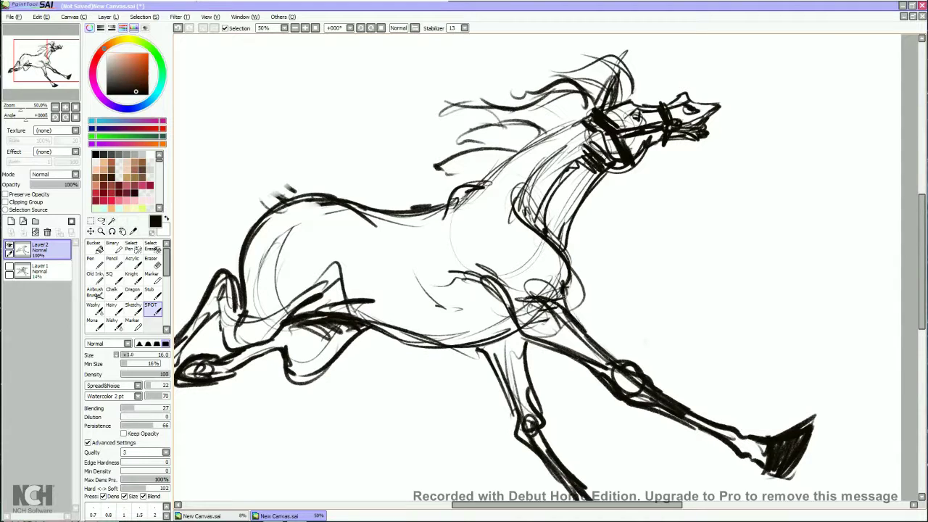
Strengthen the chest, shoulder and upper foreleg lines
{"action": "left_click_drag", "start_coordinate": [551, 240], "coordinate": [580, 319]}
{"action": "left_click_drag", "start_coordinate": [539, 297], "coordinate": [585, 324]}
{"action": "left_click_drag", "start_coordinate": [523, 312], "coordinate": [607, 358]}
{"action": "left_click_drag", "start_coordinate": [508, 297], "coordinate": [522, 313]}
{"action": "left_click_drag", "start_coordinate": [512, 319], "coordinate": [622, 380]}
Reinforce the second foreleg's knee and cannon outlines with heavier strokes
{"action": "scroll", "coordinate": [508, 276], "scroll_direction": "down", "scroll_amount": 2}
{"action": "left_click_drag", "start_coordinate": [483, 274], "coordinate": [543, 385]}
{"action": "left_click_drag", "start_coordinate": [531, 307], "coordinate": [584, 449]}
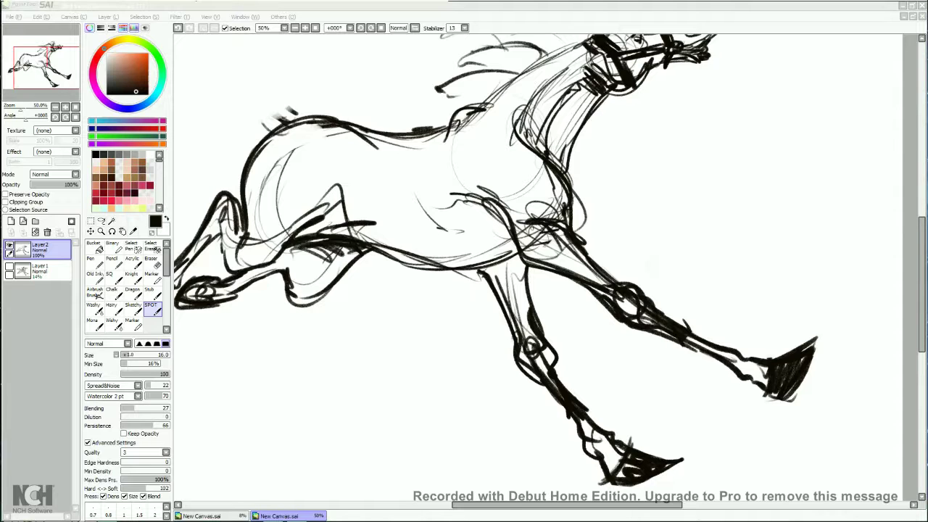
Erase the trailing hind hoof and redraw the lower leg, pastern and a cleaner hoof outline
{"action": "left_click_drag", "start_coordinate": [508, 290], "coordinate": [667, 323]}
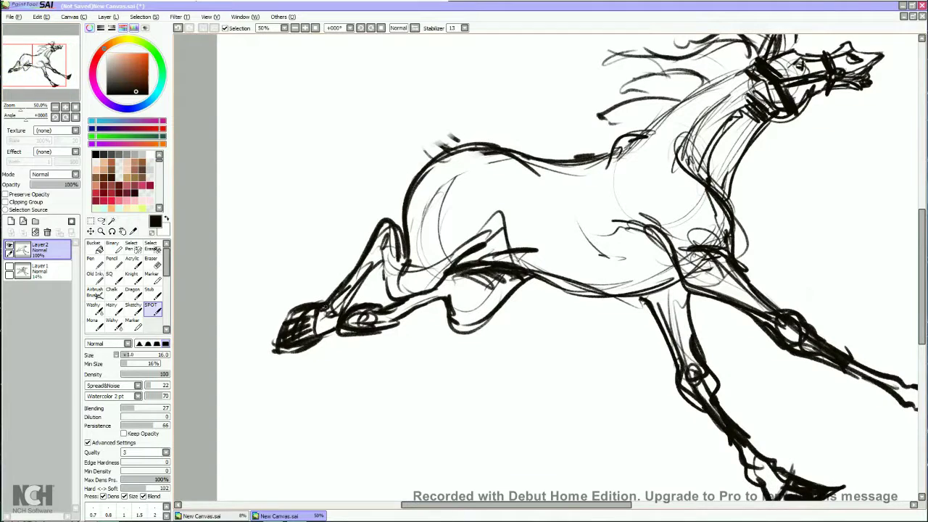
{"action": "mouse_move", "coordinate": [269, 280]}
{"action": "left_mouse_down"}
{"action": "mouse_move", "coordinate": [290, 265]}
{"action": "mouse_move", "coordinate": [341, 290]}
{"action": "left_mouse_up"}
{"action": "left_click_drag", "start_coordinate": [355, 251], "coordinate": [330, 304]}
{"action": "left_click_drag", "start_coordinate": [377, 228], "coordinate": [313, 323]}
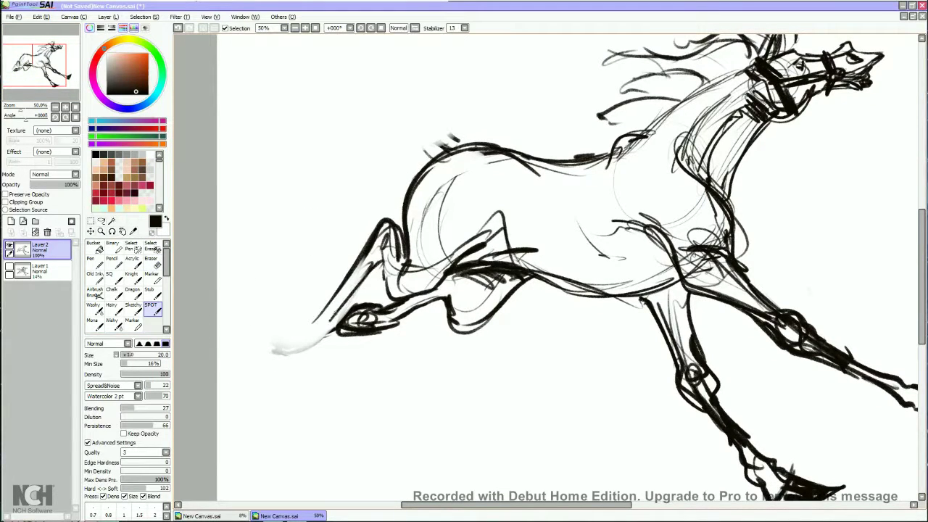
{"action": "left_click_drag", "start_coordinate": [368, 235], "coordinate": [320, 306]}
{"action": "left_click_drag", "start_coordinate": [316, 340], "coordinate": [266, 358]}
{"action": "left_click_drag", "start_coordinate": [297, 322], "coordinate": [281, 356]}
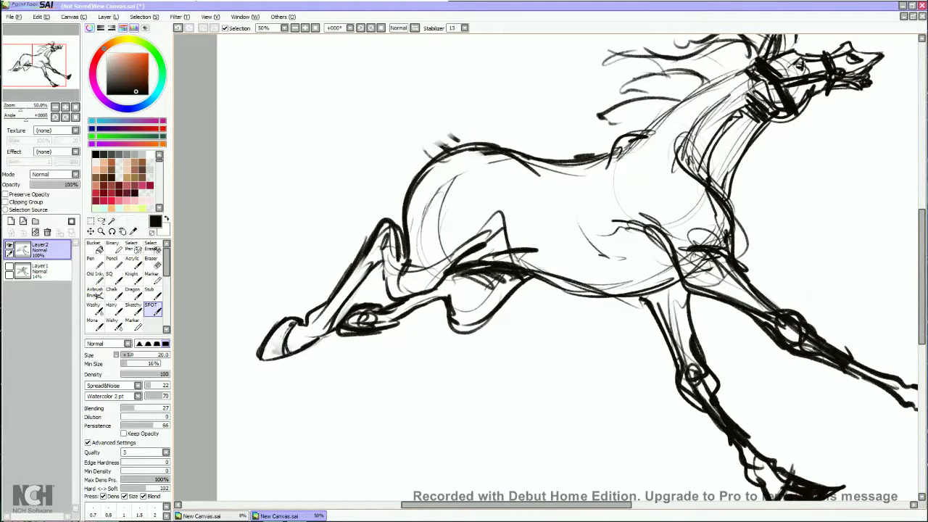
Fill the hind hooves black and reinforce the folded hind leg's stifle and thigh lines
{"action": "mouse_move", "coordinate": [371, 251]}
{"action": "left_mouse_down"}
{"action": "mouse_move", "coordinate": [409, 306]}
{"action": "mouse_move", "coordinate": [497, 231]}
{"action": "mouse_move", "coordinate": [556, 283]}
{"action": "left_mouse_up"}
{"action": "mouse_move", "coordinate": [447, 266]}
{"action": "left_mouse_down"}
{"action": "mouse_move", "coordinate": [467, 284]}
{"action": "mouse_move", "coordinate": [353, 317]}
{"action": "mouse_move", "coordinate": [332, 339]}
{"action": "mouse_move", "coordinate": [356, 312]}
{"action": "left_mouse_up"}
{"action": "mouse_move", "coordinate": [270, 332]}
{"action": "left_mouse_down"}
{"action": "mouse_move", "coordinate": [253, 362]}
{"action": "mouse_move", "coordinate": [286, 355]}
{"action": "left_mouse_up"}
{"action": "mouse_move", "coordinate": [286, 319]}
{"action": "left_mouse_down"}
{"action": "mouse_move", "coordinate": [262, 359]}
{"action": "mouse_move", "coordinate": [280, 351]}
{"action": "left_mouse_up"}
{"action": "mouse_move", "coordinate": [551, 290]}
{"action": "left_mouse_down"}
{"action": "mouse_move", "coordinate": [478, 207]}
{"action": "mouse_move", "coordinate": [479, 332]}
{"action": "left_mouse_up"}
{"action": "mouse_move", "coordinate": [577, 326]}
{"action": "left_mouse_down"}
{"action": "mouse_move", "coordinate": [489, 336]}
{"action": "mouse_move", "coordinate": [431, 339]}
{"action": "left_mouse_up"}
{"action": "left_click_drag", "start_coordinate": [464, 290], "coordinate": [551, 333]}
Try a new tail outline rising from the rump in a tall backward arch
{"action": "mouse_move", "coordinate": [468, 246]}
{"action": "left_mouse_down"}
{"action": "mouse_move", "coordinate": [428, 214]}
{"action": "mouse_move", "coordinate": [301, 152]}
{"action": "left_mouse_up"}
{"action": "mouse_move", "coordinate": [448, 252]}
{"action": "left_mouse_down"}
{"action": "mouse_move", "coordinate": [341, 142]}
{"action": "mouse_move", "coordinate": [345, 115]}
{"action": "left_mouse_up"}
{"action": "left_click_drag", "start_coordinate": [404, 137], "coordinate": [435, 221]}
{"action": "mouse_move", "coordinate": [438, 231]}
{"action": "left_mouse_down"}
{"action": "mouse_move", "coordinate": [459, 243]}
{"action": "mouse_move", "coordinate": [334, 129]}
{"action": "left_mouse_up"}
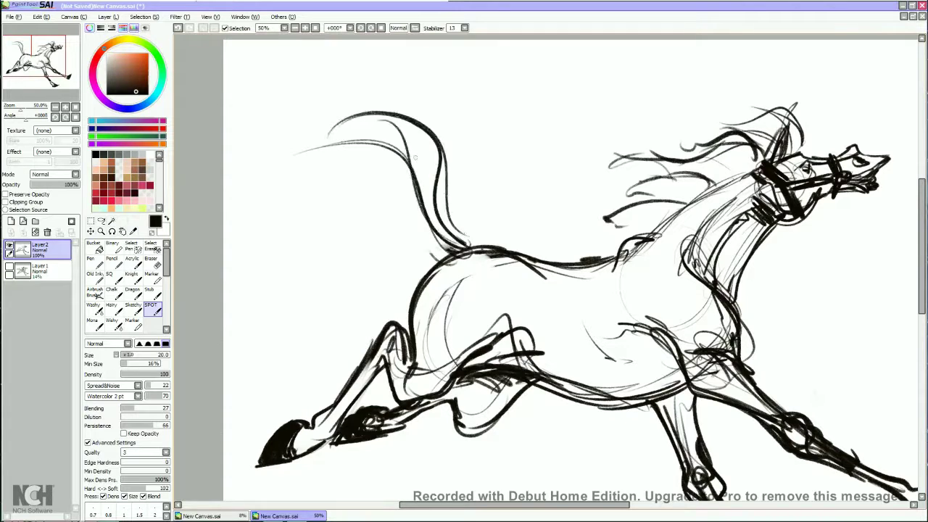
Try curling inner strands and a looped tip on the arched tail, and erase the whole tail
{"action": "left_click_drag", "start_coordinate": [418, 161], "coordinate": [274, 187]}
{"action": "left_click_drag", "start_coordinate": [385, 153], "coordinate": [260, 185]}
{"action": "left_click_drag", "start_coordinate": [398, 166], "coordinate": [367, 190]}
{"action": "left_click_drag", "start_coordinate": [446, 251], "coordinate": [413, 227]}
{"action": "left_click_drag", "start_coordinate": [415, 157], "coordinate": [328, 218]}
{"action": "mouse_move", "coordinate": [396, 171]}
{"action": "left_mouse_down"}
{"action": "mouse_move", "coordinate": [351, 196]}
{"action": "mouse_move", "coordinate": [376, 237]}
{"action": "left_mouse_up"}
{"action": "left_click_drag", "start_coordinate": [389, 152], "coordinate": [357, 204]}
{"action": "left_click_drag", "start_coordinate": [376, 168], "coordinate": [258, 183]}
{"action": "left_click_drag", "start_coordinate": [341, 145], "coordinate": [268, 184]}
{"action": "left_click_drag", "start_coordinate": [301, 127], "coordinate": [249, 212]}
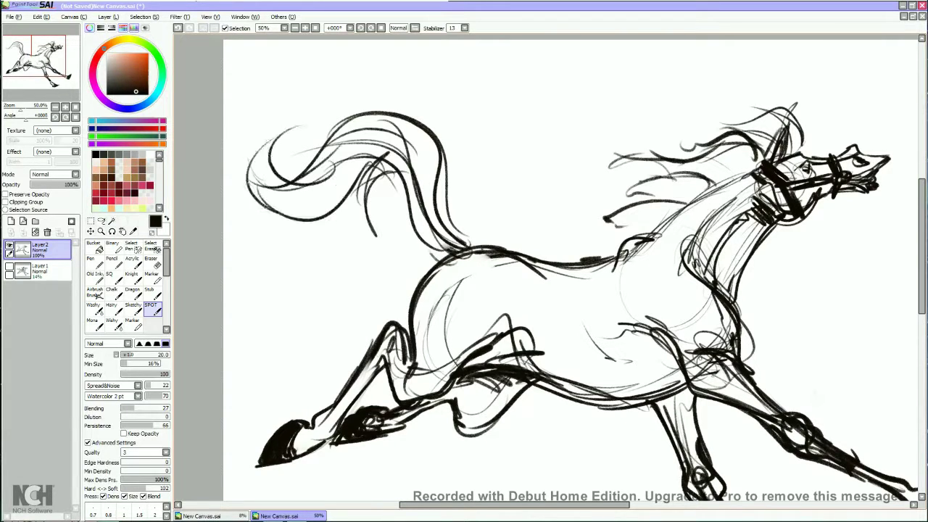
{"action": "left_click", "coordinate": [151, 259]}
{"action": "mouse_move", "coordinate": [395, 207]}
{"action": "left_mouse_down"}
{"action": "mouse_move", "coordinate": [401, 139]}
{"action": "mouse_move", "coordinate": [274, 163]}
{"action": "mouse_move", "coordinate": [400, 180]}
{"action": "mouse_move", "coordinate": [425, 201]}
{"action": "left_mouse_up"}
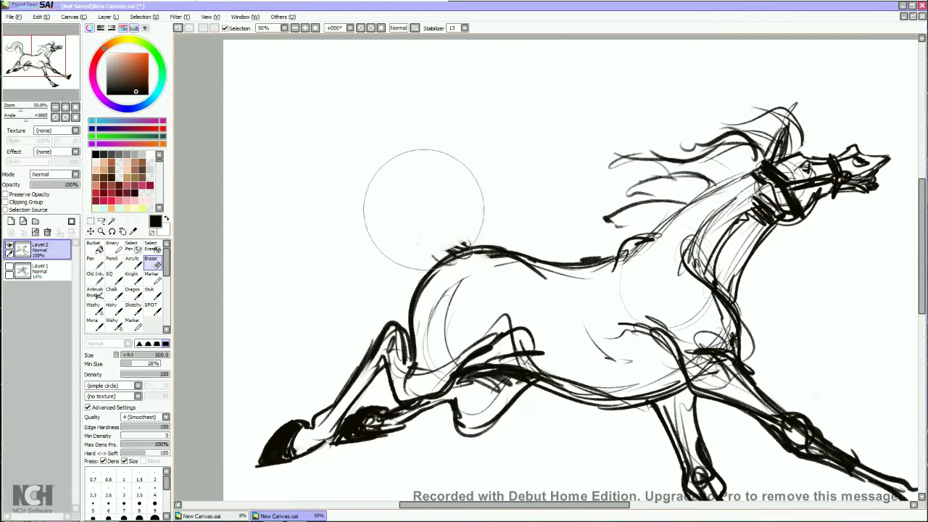
Sketch a lower S-curved tail from the rump with the SPOT brush, including a loop of hanging strands
{"action": "left_click", "coordinate": [150, 306]}
{"action": "left_click_drag", "start_coordinate": [468, 247], "coordinate": [407, 300]}
{"action": "left_click_drag", "start_coordinate": [438, 259], "coordinate": [410, 300]}
{"action": "mouse_move", "coordinate": [406, 247]}
{"action": "left_mouse_down"}
{"action": "mouse_move", "coordinate": [349, 168]}
{"action": "mouse_move", "coordinate": [439, 201]}
{"action": "mouse_move", "coordinate": [280, 187]}
{"action": "left_mouse_up"}
{"action": "left_click_drag", "start_coordinate": [403, 181], "coordinate": [341, 275]}
{"action": "mouse_move", "coordinate": [369, 264]}
{"action": "left_mouse_down"}
{"action": "mouse_move", "coordinate": [388, 280]}
{"action": "mouse_move", "coordinate": [330, 176]}
{"action": "left_mouse_up"}
{"action": "left_click_drag", "start_coordinate": [409, 255], "coordinate": [435, 138]}
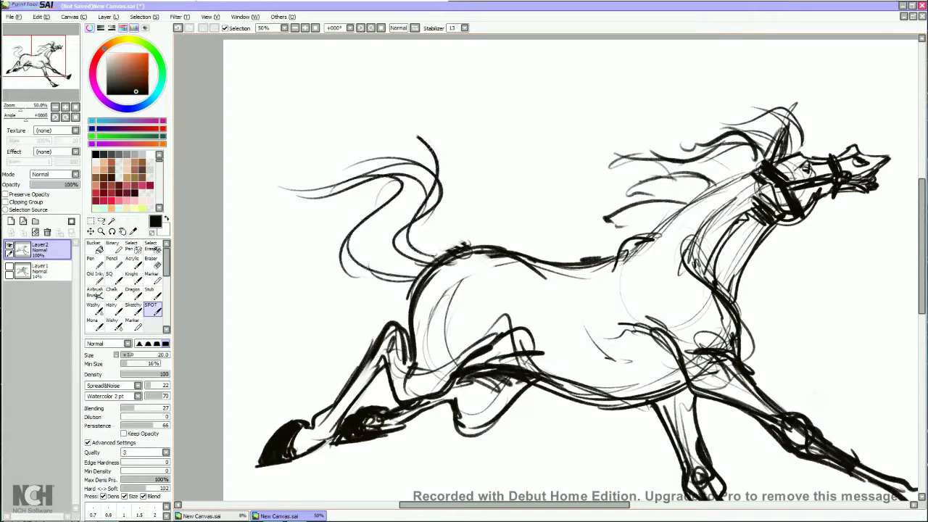
Extend the tail with long outer strands that arch over the top and sweep backward
{"action": "left_click_drag", "start_coordinate": [361, 123], "coordinate": [458, 186]}
{"action": "left_click_drag", "start_coordinate": [350, 154], "coordinate": [315, 196]}
{"action": "left_click_drag", "start_coordinate": [387, 132], "coordinate": [449, 212]}
{"action": "mouse_move", "coordinate": [348, 135]}
{"action": "left_mouse_down"}
{"action": "mouse_move", "coordinate": [442, 219]}
{"action": "mouse_move", "coordinate": [269, 182]}
{"action": "left_mouse_up"}
{"action": "left_click_drag", "start_coordinate": [362, 161], "coordinate": [268, 190]}
{"action": "left_click_drag", "start_coordinate": [312, 205], "coordinate": [254, 136]}
{"action": "left_click_drag", "start_coordinate": [397, 179], "coordinate": [266, 244]}
{"action": "left_click_drag", "start_coordinate": [316, 195], "coordinate": [268, 248]}
{"action": "mouse_move", "coordinate": [367, 157]}
{"action": "left_mouse_down"}
{"action": "mouse_move", "coordinate": [416, 222]}
{"action": "mouse_move", "coordinate": [341, 284]}
{"action": "mouse_move", "coordinate": [425, 276]}
{"action": "mouse_move", "coordinate": [439, 253]}
{"action": "mouse_move", "coordinate": [394, 240]}
{"action": "mouse_move", "coordinate": [464, 160]}
{"action": "left_mouse_up"}
Fill out the tail with overlapping inner strands between its upper arch and lower curls
{"action": "left_click_drag", "start_coordinate": [435, 222], "coordinate": [411, 142]}
{"action": "left_click_drag", "start_coordinate": [321, 131], "coordinate": [413, 116]}
{"action": "left_click_drag", "start_coordinate": [351, 121], "coordinate": [399, 166]}
{"action": "left_click_drag", "start_coordinate": [354, 103], "coordinate": [419, 154]}
{"action": "left_click_drag", "start_coordinate": [316, 142], "coordinate": [377, 103]}
{"action": "left_click_drag", "start_coordinate": [377, 117], "coordinate": [447, 202]}
{"action": "left_click_drag", "start_coordinate": [401, 135], "coordinate": [412, 229]}
{"action": "left_click_drag", "start_coordinate": [443, 198], "coordinate": [351, 249]}
{"action": "mouse_move", "coordinate": [425, 181]}
{"action": "left_mouse_down"}
{"action": "mouse_move", "coordinate": [371, 274]}
{"action": "mouse_move", "coordinate": [360, 222]}
{"action": "left_mouse_up"}
{"action": "mouse_move", "coordinate": [403, 168]}
{"action": "left_mouse_down"}
{"action": "mouse_move", "coordinate": [287, 210]}
{"action": "mouse_move", "coordinate": [244, 164]}
{"action": "mouse_move", "coordinate": [293, 218]}
{"action": "left_mouse_up"}
Sketch loose guide lines across the horse's back, barrel and flank
{"action": "left_click_drag", "start_coordinate": [508, 290], "coordinate": [344, 218]}
{"action": "left_click_drag", "start_coordinate": [508, 217], "coordinate": [439, 326]}
{"action": "mouse_move", "coordinate": [496, 194]}
{"action": "left_mouse_down"}
{"action": "mouse_move", "coordinate": [406, 216]}
{"action": "mouse_move", "coordinate": [387, 196]}
{"action": "left_mouse_up"}
{"action": "mouse_move", "coordinate": [457, 211]}
{"action": "left_mouse_down"}
{"action": "mouse_move", "coordinate": [391, 229]}
{"action": "mouse_move", "coordinate": [412, 259]}
{"action": "left_mouse_up"}
{"action": "left_click_drag", "start_coordinate": [421, 319], "coordinate": [511, 299]}
{"action": "left_click_drag", "start_coordinate": [521, 253], "coordinate": [464, 320]}
{"action": "left_click_drag", "start_coordinate": [508, 279], "coordinate": [500, 333]}
{"action": "mouse_move", "coordinate": [467, 295]}
{"action": "left_mouse_down"}
{"action": "mouse_move", "coordinate": [448, 326]}
{"action": "mouse_move", "coordinate": [500, 354]}
{"action": "left_mouse_up"}
{"action": "left_click_drag", "start_coordinate": [435, 309], "coordinate": [472, 346]}
{"action": "left_click_drag", "start_coordinate": [384, 287], "coordinate": [410, 335]}
{"action": "left_click_drag", "start_coordinate": [444, 279], "coordinate": [375, 326]}
{"action": "left_click_drag", "start_coordinate": [425, 335], "coordinate": [346, 363]}
{"action": "mouse_move", "coordinate": [428, 353]}
{"action": "left_mouse_down"}
{"action": "mouse_move", "coordinate": [391, 391]}
{"action": "mouse_move", "coordinate": [515, 417]}
{"action": "left_mouse_up"}
{"action": "left_click_drag", "start_coordinate": [438, 310], "coordinate": [411, 398]}
{"action": "mouse_move", "coordinate": [435, 312]}
{"action": "left_mouse_down"}
{"action": "mouse_move", "coordinate": [435, 212]}
{"action": "mouse_move", "coordinate": [442, 242]}
{"action": "mouse_move", "coordinate": [401, 76]}
{"action": "mouse_move", "coordinate": [517, 258]}
{"action": "mouse_move", "coordinate": [475, 265]}
{"action": "mouse_move", "coordinate": [458, 287]}
{"action": "left_mouse_up"}
Add a new layer, fade the horse sketch on Layer2 to 25% opacity, and choose a dark blue colour
{"action": "left_click", "coordinate": [11, 221]}
{"action": "left_click", "coordinate": [40, 270]}
{"action": "left_click_drag", "start_coordinate": [78, 184], "coordinate": [43, 184]}
{"action": "left_click", "coordinate": [147, 80]}
{"action": "left_click", "coordinate": [141, 106]}
Try the rider's head circle and face lines on the faded horse layer
{"action": "left_click_drag", "start_coordinate": [565, 104], "coordinate": [521, 194]}
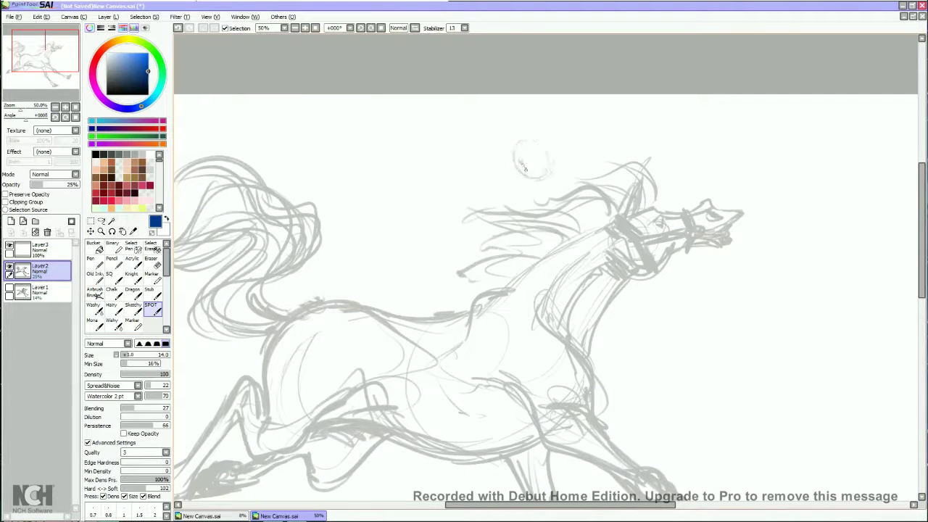
{"action": "left_click_drag", "start_coordinate": [557, 169], "coordinate": [554, 155]}
{"action": "key", "text": "ctrl+z"}
{"action": "key", "text": "ctrl+z"}
{"action": "key", "text": "ctrl+z"}
{"action": "key", "text": "ctrl+z"}
Sketch the rider's head in profile with face and hair lines in blue on Layer3, above the horse's back
{"action": "mouse_move", "coordinate": [510, 159]}
{"action": "left_mouse_down"}
{"action": "mouse_move", "coordinate": [544, 163]}
{"action": "mouse_move", "coordinate": [515, 145]}
{"action": "mouse_move", "coordinate": [521, 166]}
{"action": "mouse_move", "coordinate": [559, 180]}
{"action": "left_mouse_up"}
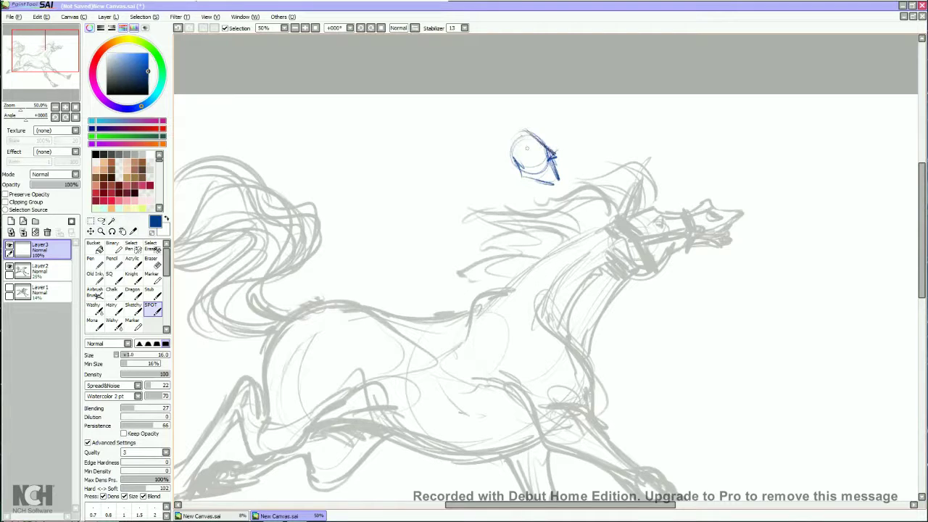
{"action": "mouse_move", "coordinate": [502, 140]}
{"action": "left_mouse_down"}
{"action": "mouse_move", "coordinate": [549, 149]}
{"action": "mouse_move", "coordinate": [512, 179]}
{"action": "left_mouse_up"}
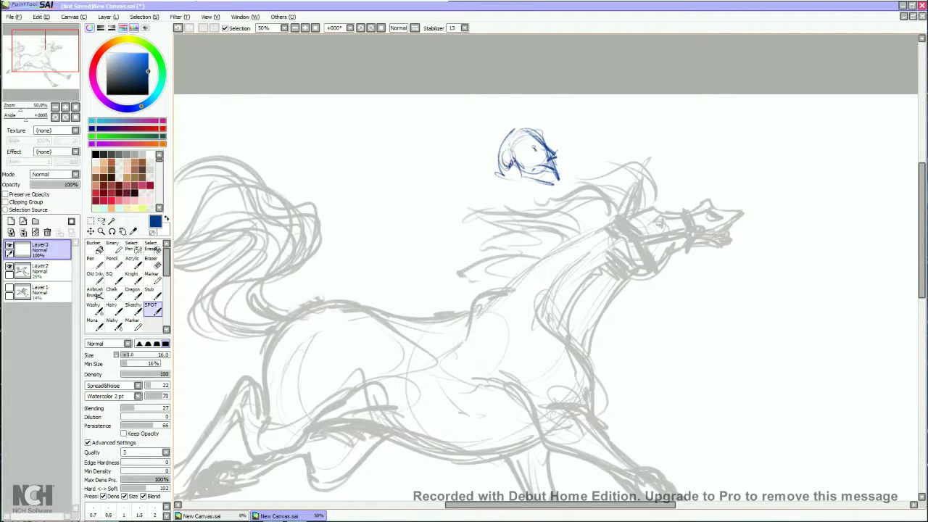
{"action": "left_click_drag", "start_coordinate": [543, 139], "coordinate": [509, 165]}
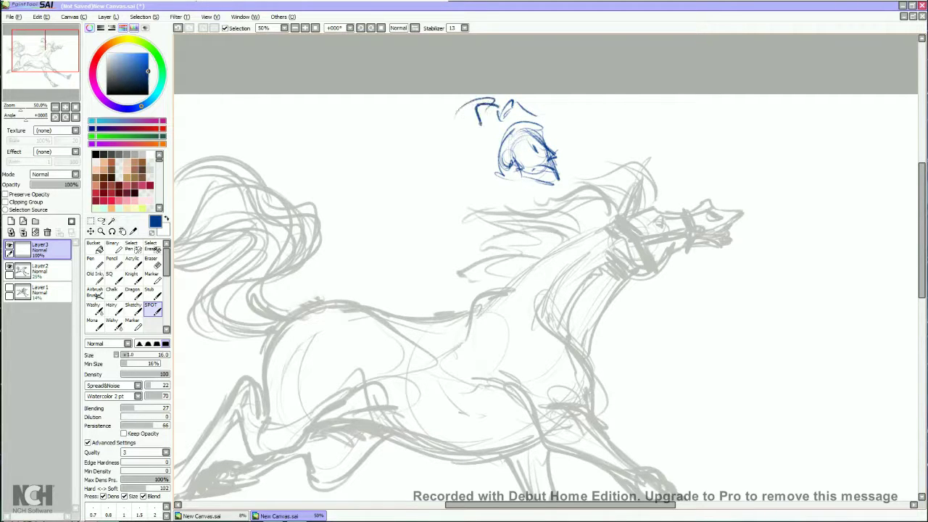
Draw the rider's wide-brimmed hat and the raised hand holding its crown
{"action": "left_click_drag", "start_coordinate": [538, 103], "coordinate": [543, 126]}
{"action": "left_click_drag", "start_coordinate": [543, 106], "coordinate": [469, 152]}
{"action": "left_click_drag", "start_coordinate": [509, 127], "coordinate": [548, 97]}
{"action": "mouse_move", "coordinate": [554, 94]}
{"action": "left_mouse_down"}
{"action": "mouse_move", "coordinate": [553, 128]}
{"action": "mouse_move", "coordinate": [608, 127]}
{"action": "mouse_move", "coordinate": [572, 182]}
{"action": "mouse_move", "coordinate": [525, 180]}
{"action": "mouse_move", "coordinate": [469, 214]}
{"action": "left_mouse_up"}
Rough in the rider's forward-leaning torso with the shoulder, arm, curved back and hip circle
{"action": "mouse_move", "coordinate": [506, 181]}
{"action": "left_mouse_down"}
{"action": "mouse_move", "coordinate": [450, 216]}
{"action": "mouse_move", "coordinate": [478, 244]}
{"action": "left_mouse_up"}
{"action": "left_click_drag", "start_coordinate": [496, 181], "coordinate": [451, 195]}
{"action": "mouse_move", "coordinate": [461, 193]}
{"action": "left_mouse_down"}
{"action": "mouse_move", "coordinate": [441, 242]}
{"action": "mouse_move", "coordinate": [400, 278]}
{"action": "left_mouse_up"}
{"action": "mouse_move", "coordinate": [446, 210]}
{"action": "left_mouse_down"}
{"action": "mouse_move", "coordinate": [387, 290]}
{"action": "mouse_move", "coordinate": [426, 289]}
{"action": "left_mouse_up"}
{"action": "left_click_drag", "start_coordinate": [449, 191], "coordinate": [436, 242]}
{"action": "left_click_drag", "start_coordinate": [479, 187], "coordinate": [435, 240]}
{"action": "mouse_move", "coordinate": [503, 209]}
{"action": "left_mouse_down"}
{"action": "mouse_move", "coordinate": [479, 246]}
{"action": "mouse_move", "coordinate": [473, 218]}
{"action": "mouse_move", "coordinate": [484, 242]}
{"action": "mouse_move", "coordinate": [444, 280]}
{"action": "mouse_move", "coordinate": [516, 284]}
{"action": "left_mouse_up"}
Scale down the rider sketch and reposition it above the horse's back
{"action": "key", "text": "ctrl+t"}
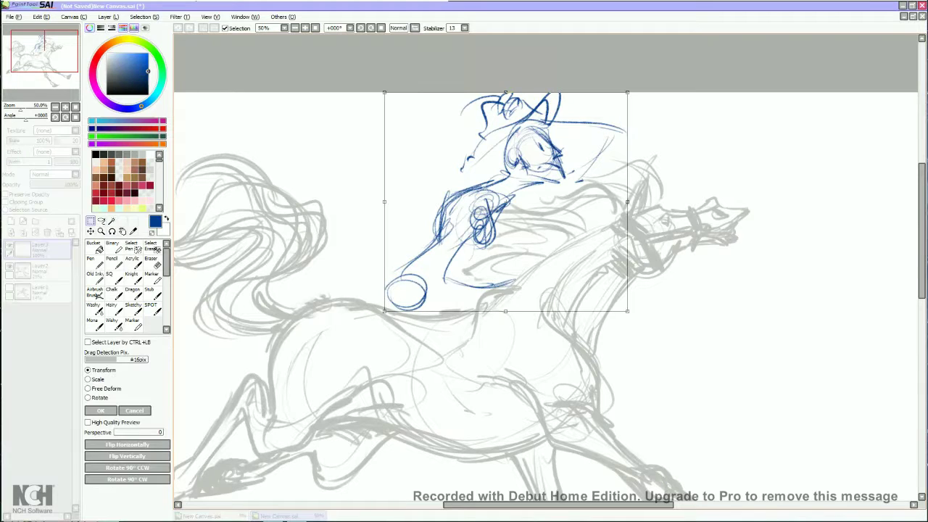
{"action": "left_click_drag", "start_coordinate": [627, 312], "coordinate": [568, 260]}
{"action": "mouse_move", "coordinate": [475, 175]}
{"action": "left_mouse_down"}
{"action": "mouse_move", "coordinate": [481, 149]}
{"action": "mouse_move", "coordinate": [501, 149]}
{"action": "mouse_move", "coordinate": [493, 214]}
{"action": "mouse_move", "coordinate": [511, 181]}
{"action": "mouse_move", "coordinate": [501, 210]}
{"action": "mouse_move", "coordinate": [496, 199]}
{"action": "left_mouse_up"}
{"action": "key", "text": "Return"}
Draw the rider's hips and seat, with the thigh running down to a bent knee and the lower leg folded back
{"action": "left_click_drag", "start_coordinate": [423, 233], "coordinate": [420, 263]}
{"action": "left_click_drag", "start_coordinate": [442, 207], "coordinate": [419, 274]}
{"action": "mouse_move", "coordinate": [435, 225]}
{"action": "left_mouse_down"}
{"action": "mouse_move", "coordinate": [431, 262]}
{"action": "mouse_move", "coordinate": [500, 330]}
{"action": "mouse_move", "coordinate": [410, 347]}
{"action": "left_mouse_up"}
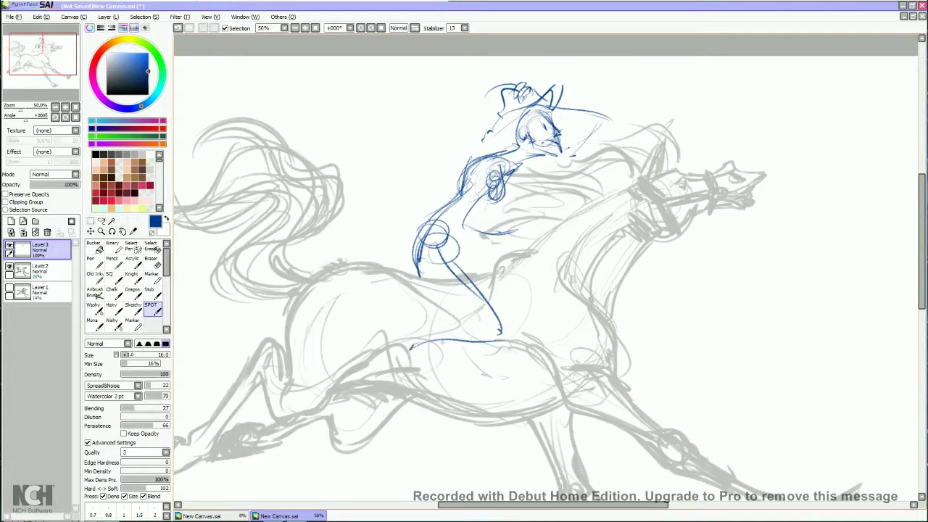
Strengthen the rider's back, waist and front torso contours down to the hips
{"action": "left_click_drag", "start_coordinate": [430, 225], "coordinate": [418, 279]}
{"action": "left_click_drag", "start_coordinate": [458, 182], "coordinate": [406, 255]}
{"action": "left_click_drag", "start_coordinate": [500, 187], "coordinate": [442, 254]}
{"action": "left_click_drag", "start_coordinate": [464, 186], "coordinate": [423, 237]}
{"action": "mouse_move", "coordinate": [501, 184]}
{"action": "left_mouse_down"}
{"action": "mouse_move", "coordinate": [478, 225]}
{"action": "mouse_move", "coordinate": [432, 254]}
{"action": "left_mouse_up"}
Build up the rider's thigh, knee and calf, and add the boot hanging beside the horse's belly
{"action": "mouse_move", "coordinate": [446, 209]}
{"action": "left_mouse_down"}
{"action": "mouse_move", "coordinate": [409, 272]}
{"action": "mouse_move", "coordinate": [453, 279]}
{"action": "left_mouse_up"}
{"action": "left_click_drag", "start_coordinate": [420, 280], "coordinate": [487, 326]}
{"action": "mouse_move", "coordinate": [448, 296]}
{"action": "left_mouse_down"}
{"action": "mouse_move", "coordinate": [429, 331]}
{"action": "mouse_move", "coordinate": [404, 331]}
{"action": "mouse_move", "coordinate": [388, 412]}
{"action": "left_mouse_up"}
{"action": "left_click_drag", "start_coordinate": [406, 353], "coordinate": [396, 423]}
Sketch the saddle blanket draped over the horse's rump and flank, with straps hanging below the rider's leg
{"action": "mouse_move", "coordinate": [415, 272]}
{"action": "left_mouse_down"}
{"action": "mouse_move", "coordinate": [349, 259]}
{"action": "mouse_move", "coordinate": [332, 273]}
{"action": "mouse_move", "coordinate": [304, 313]}
{"action": "mouse_move", "coordinate": [357, 352]}
{"action": "left_mouse_up"}
{"action": "mouse_move", "coordinate": [370, 268]}
{"action": "left_mouse_down"}
{"action": "mouse_move", "coordinate": [340, 323]}
{"action": "mouse_move", "coordinate": [349, 337]}
{"action": "left_mouse_up"}
{"action": "left_click_drag", "start_coordinate": [347, 340], "coordinate": [369, 349]}
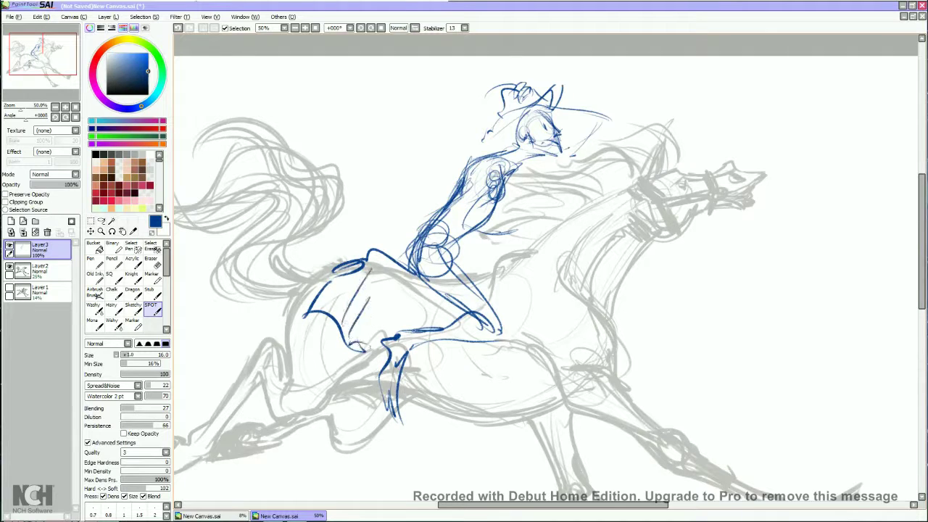
{"action": "mouse_move", "coordinate": [463, 268]}
{"action": "left_mouse_down"}
{"action": "mouse_move", "coordinate": [521, 327]}
{"action": "mouse_move", "coordinate": [418, 360]}
{"action": "mouse_move", "coordinate": [472, 432]}
{"action": "left_mouse_up"}
{"action": "left_click_drag", "start_coordinate": [448, 373], "coordinate": [456, 428]}
Draw the rider's arm reaching toward the horse's neck, with a clenched hand and fringe hanging below it
{"action": "left_click_drag", "start_coordinate": [508, 290], "coordinate": [475, 307]}
{"action": "mouse_move", "coordinate": [461, 193]}
{"action": "left_mouse_down"}
{"action": "mouse_move", "coordinate": [506, 237]}
{"action": "mouse_move", "coordinate": [565, 235]}
{"action": "left_mouse_up"}
{"action": "mouse_move", "coordinate": [464, 187]}
{"action": "left_mouse_down"}
{"action": "mouse_move", "coordinate": [469, 209]}
{"action": "mouse_move", "coordinate": [511, 230]}
{"action": "left_mouse_up"}
{"action": "mouse_move", "coordinate": [466, 212]}
{"action": "left_mouse_down"}
{"action": "mouse_move", "coordinate": [515, 235]}
{"action": "mouse_move", "coordinate": [572, 230]}
{"action": "left_mouse_up"}
{"action": "left_click_drag", "start_coordinate": [521, 246], "coordinate": [573, 234]}
{"action": "mouse_move", "coordinate": [567, 214]}
{"action": "left_mouse_down"}
{"action": "mouse_move", "coordinate": [570, 232]}
{"action": "mouse_move", "coordinate": [596, 207]}
{"action": "left_mouse_up"}
{"action": "mouse_move", "coordinate": [577, 225]}
{"action": "left_mouse_down"}
{"action": "mouse_move", "coordinate": [592, 203]}
{"action": "mouse_move", "coordinate": [559, 266]}
{"action": "left_mouse_up"}
{"action": "mouse_move", "coordinate": [575, 230]}
{"action": "left_mouse_down"}
{"action": "mouse_move", "coordinate": [539, 264]}
{"action": "mouse_move", "coordinate": [550, 265]}
{"action": "mouse_move", "coordinate": [536, 262]}
{"action": "left_mouse_up"}
Reinforce the contours of the rider's back and torso down to the waist
{"action": "mouse_move", "coordinate": [555, 161]}
{"action": "left_mouse_down"}
{"action": "mouse_move", "coordinate": [486, 206]}
{"action": "mouse_move", "coordinate": [469, 201]}
{"action": "mouse_move", "coordinate": [426, 264]}
{"action": "mouse_move", "coordinate": [401, 277]}
{"action": "left_mouse_up"}
{"action": "left_click_drag", "start_coordinate": [424, 199], "coordinate": [403, 276]}
{"action": "left_click_drag", "start_coordinate": [453, 187], "coordinate": [414, 223]}
{"action": "left_click_drag", "start_coordinate": [413, 225], "coordinate": [400, 248]}
Add a pointed cape blowing back from the rider's shoulders and thicken the lines around the shoulder and collar
{"action": "mouse_move", "coordinate": [439, 194]}
{"action": "left_mouse_down"}
{"action": "mouse_move", "coordinate": [424, 222]}
{"action": "mouse_move", "coordinate": [434, 229]}
{"action": "mouse_move", "coordinate": [351, 216]}
{"action": "left_mouse_up"}
{"action": "left_click_drag", "start_coordinate": [422, 231], "coordinate": [357, 210]}
{"action": "left_click_drag", "start_coordinate": [374, 217], "coordinate": [359, 207]}
{"action": "left_click_drag", "start_coordinate": [413, 187], "coordinate": [336, 210]}
{"action": "left_click_drag", "start_coordinate": [444, 186], "coordinate": [343, 203]}
{"action": "left_click_drag", "start_coordinate": [425, 192], "coordinate": [395, 222]}
{"action": "mouse_move", "coordinate": [464, 184]}
{"action": "left_mouse_down"}
{"action": "mouse_move", "coordinate": [457, 211]}
{"action": "mouse_move", "coordinate": [441, 194]}
{"action": "mouse_move", "coordinate": [468, 210]}
{"action": "left_mouse_up"}
{"action": "left_click_drag", "start_coordinate": [478, 197], "coordinate": [503, 211]}
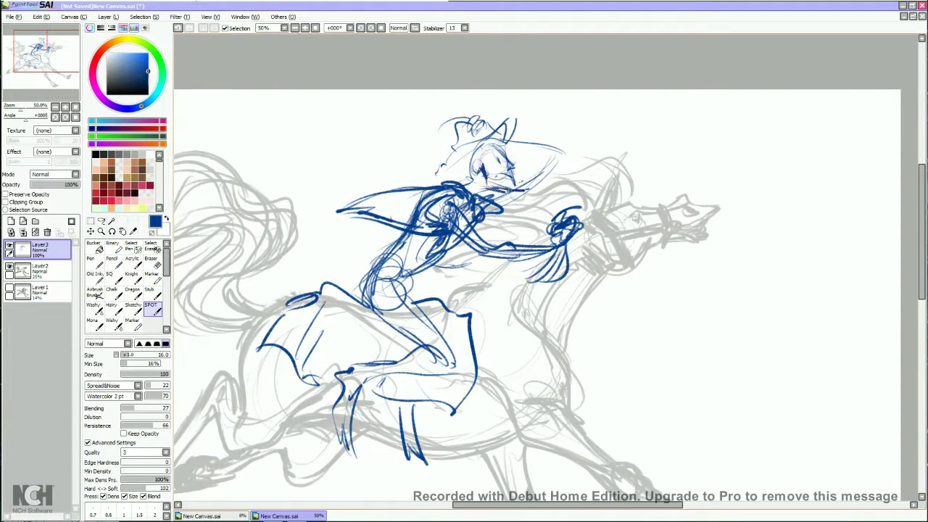
Define the rider's facial profile and mouth, and add a curl to the front of the hat brim
{"action": "left_click_drag", "start_coordinate": [511, 170], "coordinate": [520, 190]}
{"action": "left_click_drag", "start_coordinate": [509, 165], "coordinate": [516, 172]}
{"action": "left_click_drag", "start_coordinate": [509, 156], "coordinate": [529, 160]}
{"action": "left_click_drag", "start_coordinate": [535, 164], "coordinate": [541, 167]}
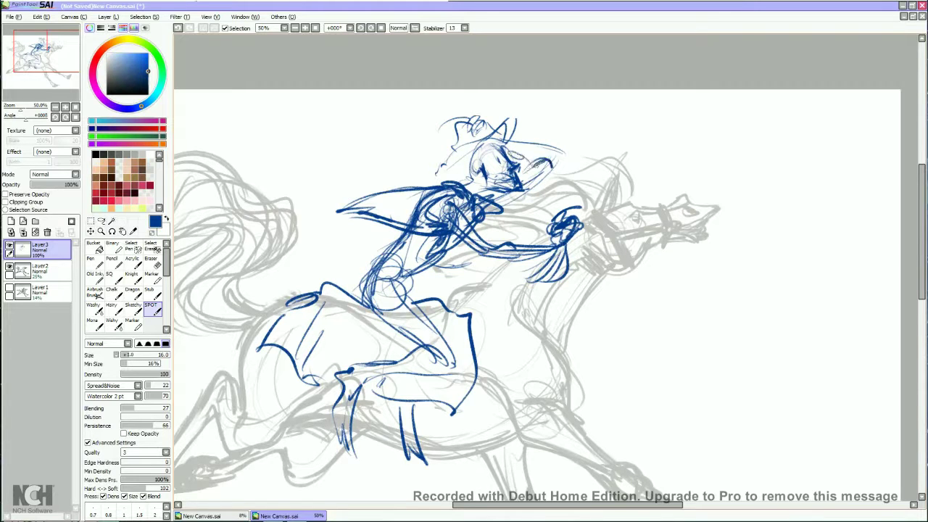
Strengthen the rider's torso and outstretched sleeve, adding folds along the forearm
{"action": "mouse_move", "coordinate": [508, 290]}
{"action": "left_mouse_down"}
{"action": "mouse_move", "coordinate": [529, 217]}
{"action": "mouse_move", "coordinate": [552, 214]}
{"action": "left_mouse_up"}
{"action": "mouse_move", "coordinate": [484, 147]}
{"action": "left_mouse_down"}
{"action": "mouse_move", "coordinate": [508, 187]}
{"action": "mouse_move", "coordinate": [449, 203]}
{"action": "mouse_move", "coordinate": [457, 217]}
{"action": "left_mouse_up"}
{"action": "mouse_move", "coordinate": [391, 205]}
{"action": "left_mouse_down"}
{"action": "mouse_move", "coordinate": [460, 235]}
{"action": "mouse_move", "coordinate": [464, 195]}
{"action": "mouse_move", "coordinate": [452, 161]}
{"action": "mouse_move", "coordinate": [464, 171]}
{"action": "mouse_move", "coordinate": [493, 164]}
{"action": "left_mouse_up"}
{"action": "mouse_move", "coordinate": [477, 121]}
{"action": "left_mouse_down"}
{"action": "mouse_move", "coordinate": [533, 161]}
{"action": "mouse_move", "coordinate": [596, 171]}
{"action": "left_mouse_up"}
{"action": "left_click_drag", "start_coordinate": [538, 186], "coordinate": [586, 177]}
Add a belt around the rider's waist and build up the bent leg with thigh, calf and fringe strokes
{"action": "left_click_drag", "start_coordinate": [507, 275], "coordinate": [515, 261]}
{"action": "mouse_move", "coordinate": [419, 187]}
{"action": "left_mouse_down"}
{"action": "mouse_move", "coordinate": [415, 216]}
{"action": "mouse_move", "coordinate": [507, 293]}
{"action": "left_mouse_up"}
{"action": "mouse_move", "coordinate": [479, 248]}
{"action": "left_mouse_down"}
{"action": "mouse_move", "coordinate": [422, 274]}
{"action": "mouse_move", "coordinate": [387, 270]}
{"action": "left_mouse_up"}
{"action": "mouse_move", "coordinate": [422, 265]}
{"action": "left_mouse_down"}
{"action": "mouse_move", "coordinate": [380, 272]}
{"action": "mouse_move", "coordinate": [404, 327]}
{"action": "left_mouse_up"}
{"action": "mouse_move", "coordinate": [490, 283]}
{"action": "left_mouse_down"}
{"action": "mouse_move", "coordinate": [417, 326]}
{"action": "mouse_move", "coordinate": [414, 301]}
{"action": "left_mouse_up"}
{"action": "left_click_drag", "start_coordinate": [486, 285], "coordinate": [408, 320]}
{"action": "left_click_drag", "start_coordinate": [410, 268], "coordinate": [381, 321]}
{"action": "left_click_drag", "start_coordinate": [416, 268], "coordinate": [369, 316]}
{"action": "mouse_move", "coordinate": [451, 265]}
{"action": "left_mouse_down"}
{"action": "mouse_move", "coordinate": [367, 268]}
{"action": "mouse_move", "coordinate": [401, 375]}
{"action": "left_mouse_up"}
{"action": "mouse_move", "coordinate": [407, 309]}
{"action": "left_mouse_down"}
{"action": "mouse_move", "coordinate": [393, 364]}
{"action": "mouse_move", "coordinate": [408, 369]}
{"action": "left_mouse_up"}
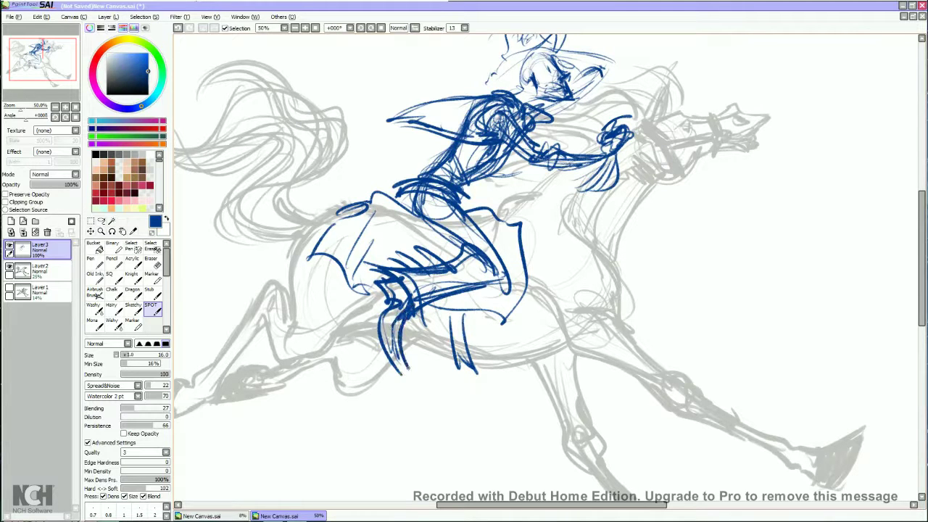
Refine the rider's boot below the calf and erase its stray lines
{"action": "left_click_drag", "start_coordinate": [400, 323], "coordinate": [414, 377]}
{"action": "left_click_drag", "start_coordinate": [507, 290], "coordinate": [514, 306]}
{"action": "left_click_drag", "start_coordinate": [398, 330], "coordinate": [403, 389]}
{"action": "key", "text": "e"}
{"action": "mouse_move", "coordinate": [406, 341]}
{"action": "left_mouse_down"}
{"action": "mouse_move", "coordinate": [377, 371]}
{"action": "mouse_move", "coordinate": [392, 363]}
{"action": "mouse_move", "coordinate": [420, 374]}
{"action": "left_mouse_up"}
{"action": "key", "text": "n"}
Shape the front of the saddle and add ragged fringe along the rear and lower edges of the blanket
{"action": "mouse_move", "coordinate": [399, 263]}
{"action": "left_mouse_down"}
{"action": "mouse_move", "coordinate": [496, 216]}
{"action": "mouse_move", "coordinate": [520, 233]}
{"action": "mouse_move", "coordinate": [511, 334]}
{"action": "mouse_move", "coordinate": [473, 309]}
{"action": "left_mouse_up"}
{"action": "left_click_drag", "start_coordinate": [509, 222], "coordinate": [506, 278]}
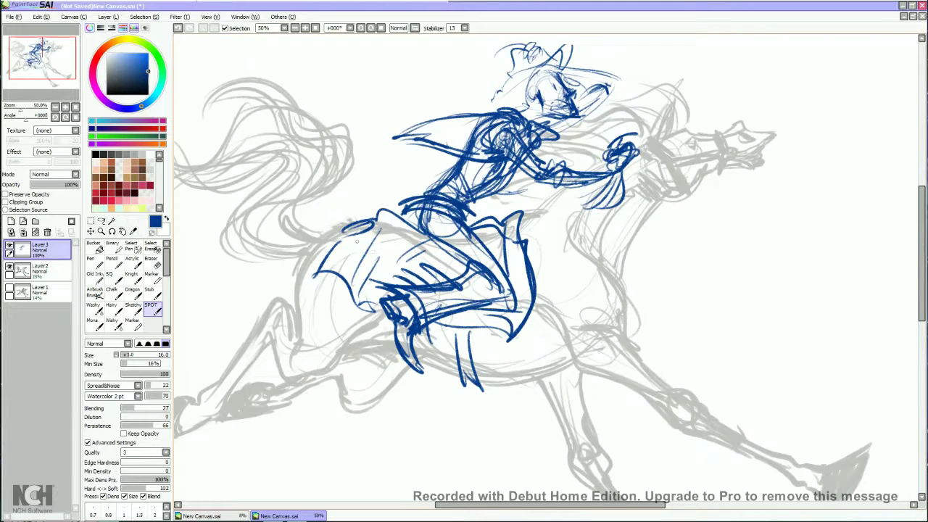
{"action": "mouse_move", "coordinate": [415, 233]}
{"action": "left_mouse_down"}
{"action": "mouse_move", "coordinate": [347, 244]}
{"action": "mouse_move", "coordinate": [341, 273]}
{"action": "mouse_move", "coordinate": [327, 231]}
{"action": "mouse_move", "coordinate": [312, 274]}
{"action": "mouse_move", "coordinate": [333, 287]}
{"action": "left_mouse_up"}
{"action": "mouse_move", "coordinate": [503, 315]}
{"action": "left_mouse_down"}
{"action": "mouse_move", "coordinate": [438, 330]}
{"action": "mouse_move", "coordinate": [461, 346]}
{"action": "mouse_move", "coordinate": [418, 337]}
{"action": "left_mouse_up"}
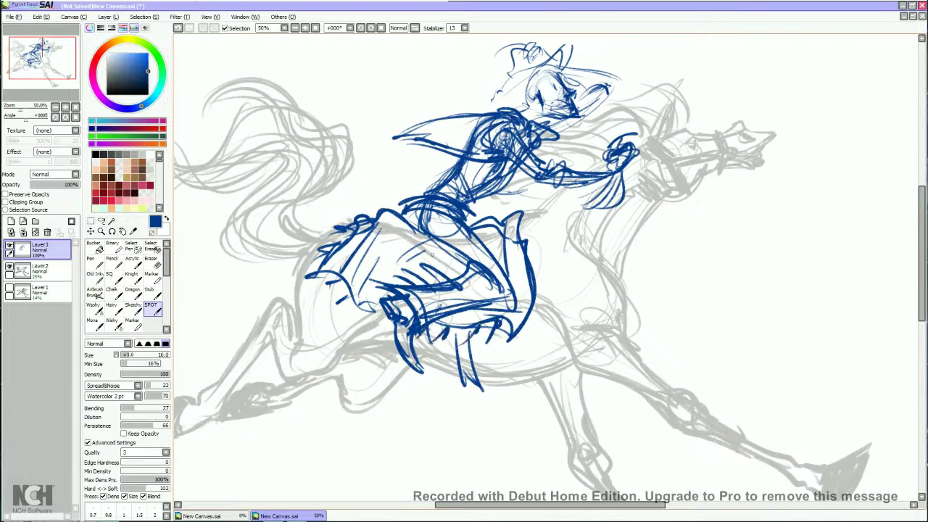
Thicken the rider's hip and thigh with fold lines, and add folds inside the flowing cape
{"action": "left_click_drag", "start_coordinate": [408, 211], "coordinate": [482, 271]}
{"action": "left_click_drag", "start_coordinate": [439, 216], "coordinate": [490, 287]}
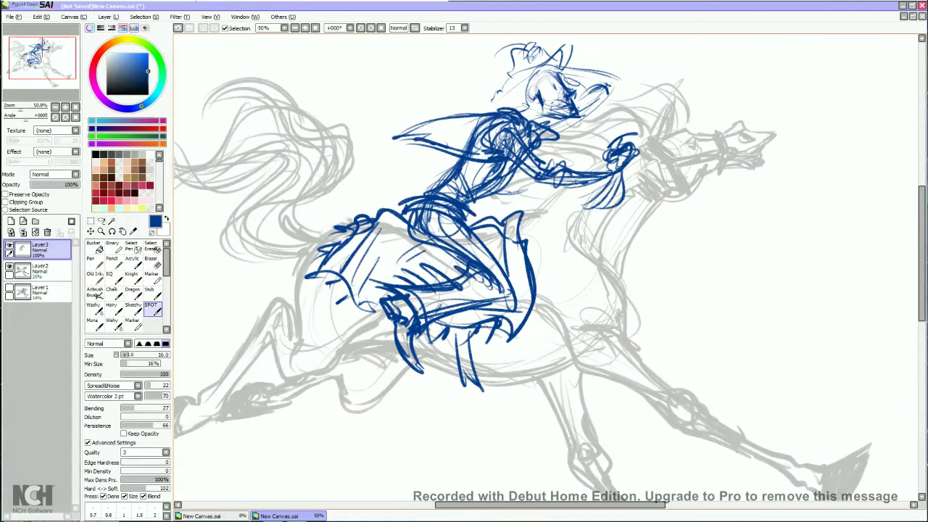
{"action": "mouse_move", "coordinate": [423, 212]}
{"action": "left_mouse_down"}
{"action": "mouse_move", "coordinate": [479, 247]}
{"action": "mouse_move", "coordinate": [469, 240]}
{"action": "mouse_move", "coordinate": [443, 273]}
{"action": "left_mouse_up"}
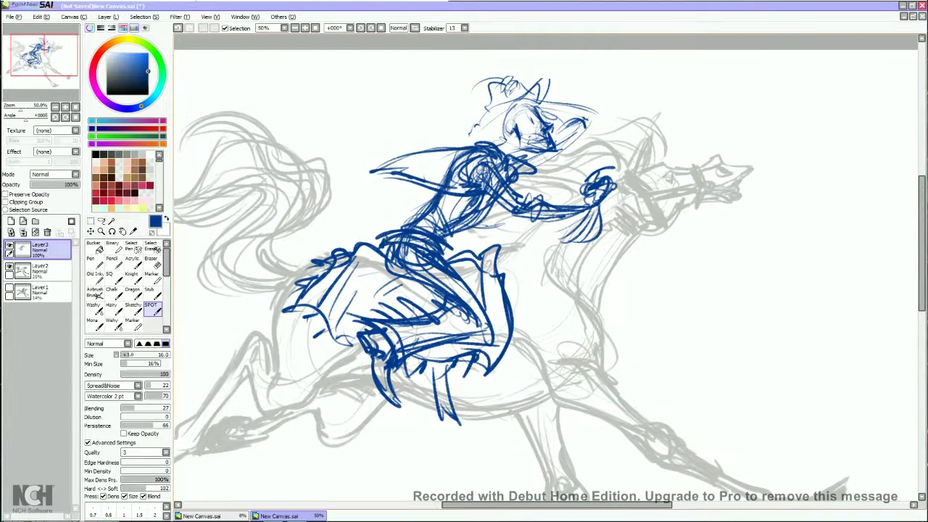
{"action": "left_click_drag", "start_coordinate": [411, 160], "coordinate": [395, 193]}
{"action": "left_click_drag", "start_coordinate": [445, 161], "coordinate": [392, 177]}
Rework the rider's hat with a rounder crown and a bolder brim sweeping across the forehead
{"action": "left_click_drag", "start_coordinate": [507, 108], "coordinate": [535, 116]}
{"action": "left_click_drag", "start_coordinate": [507, 105], "coordinate": [463, 129]}
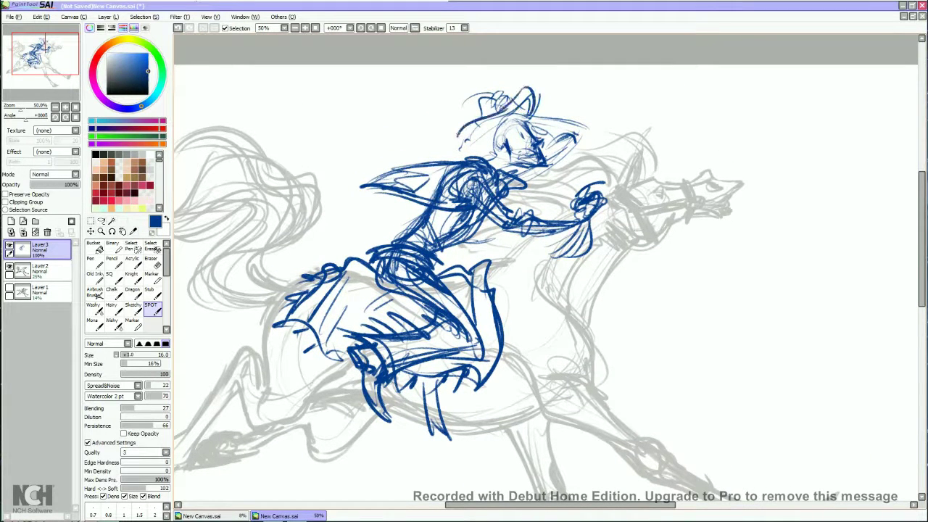
{"action": "left_click_drag", "start_coordinate": [527, 101], "coordinate": [509, 114]}
{"action": "mouse_move", "coordinate": [515, 112]}
{"action": "left_mouse_down"}
{"action": "mouse_move", "coordinate": [480, 122]}
{"action": "mouse_move", "coordinate": [491, 137]}
{"action": "left_mouse_up"}
{"action": "left_click_drag", "start_coordinate": [522, 115], "coordinate": [480, 135]}
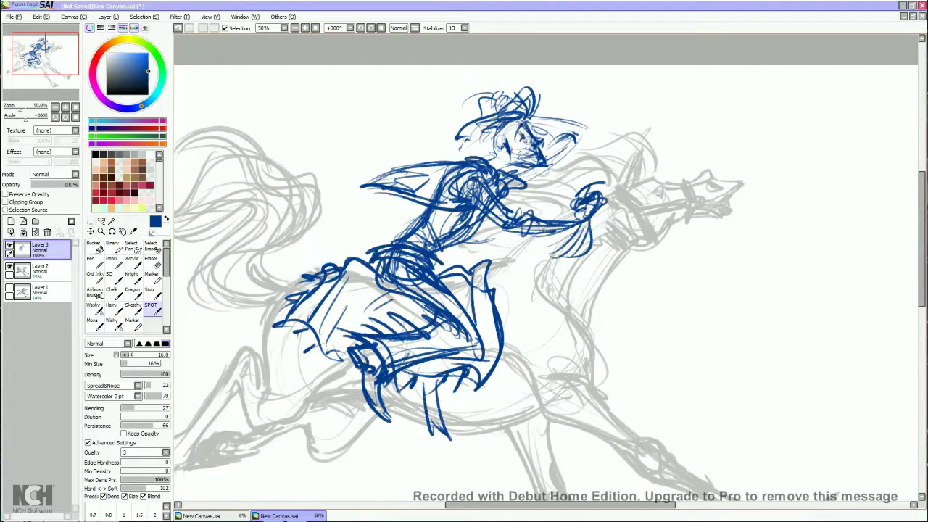
Darken the rider's facial features and collar, and add hair beneath the hat
{"action": "mouse_move", "coordinate": [522, 148]}
{"action": "left_mouse_down"}
{"action": "mouse_move", "coordinate": [561, 132]}
{"action": "mouse_move", "coordinate": [571, 116]}
{"action": "mouse_move", "coordinate": [548, 163]}
{"action": "left_mouse_up"}
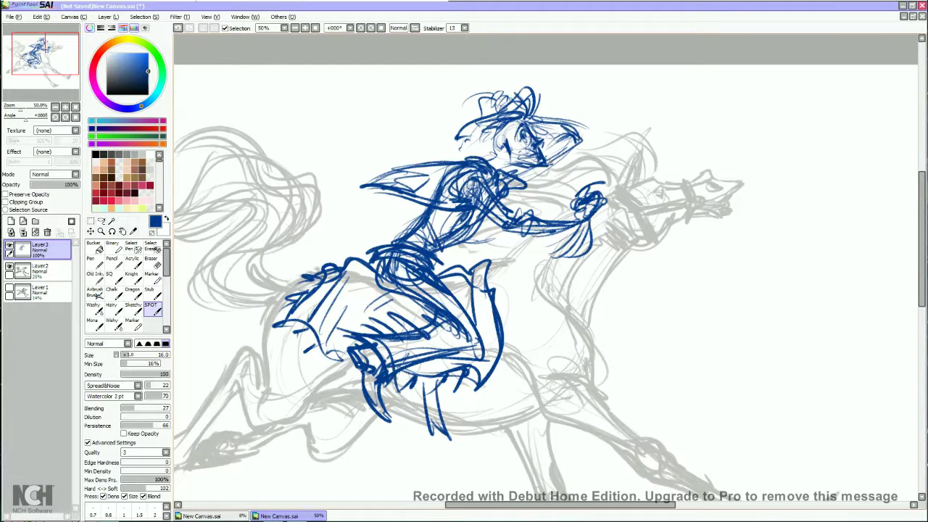
{"action": "left_click_drag", "start_coordinate": [477, 154], "coordinate": [541, 190]}
{"action": "left_click_drag", "start_coordinate": [525, 187], "coordinate": [506, 193]}
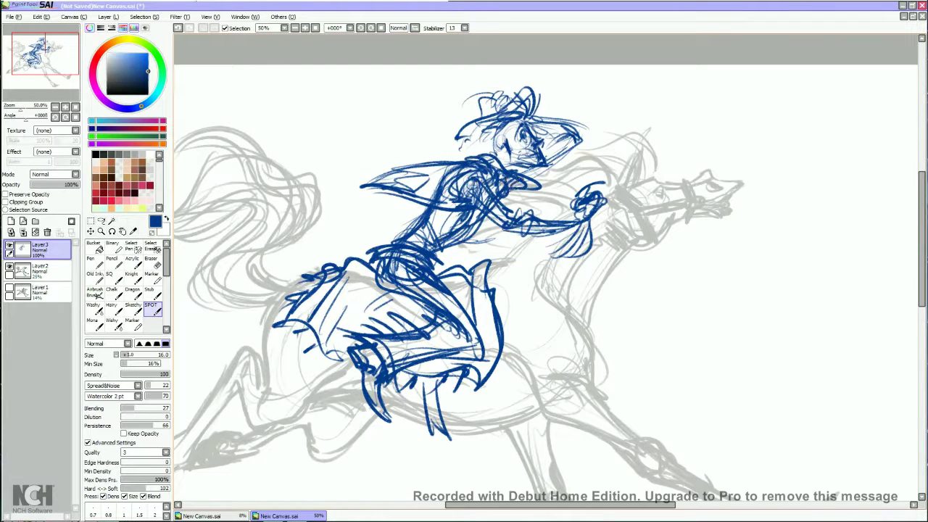
{"action": "left_click_drag", "start_coordinate": [508, 126], "coordinate": [496, 147]}
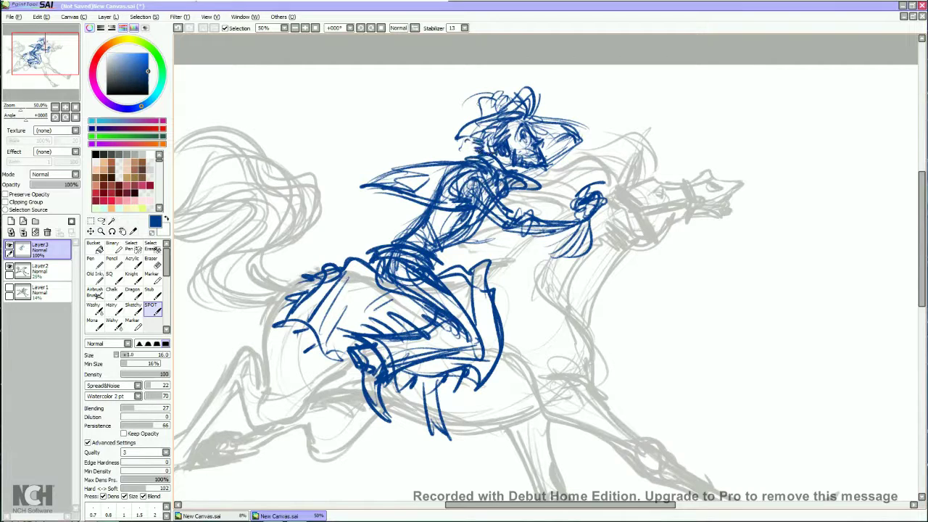
{"action": "left_click_drag", "start_coordinate": [499, 93], "coordinate": [510, 111]}
Scale the rider sketch down slightly with a transform and seat it on the horse's back
{"action": "left_click_drag", "start_coordinate": [507, 290], "coordinate": [551, 160]}
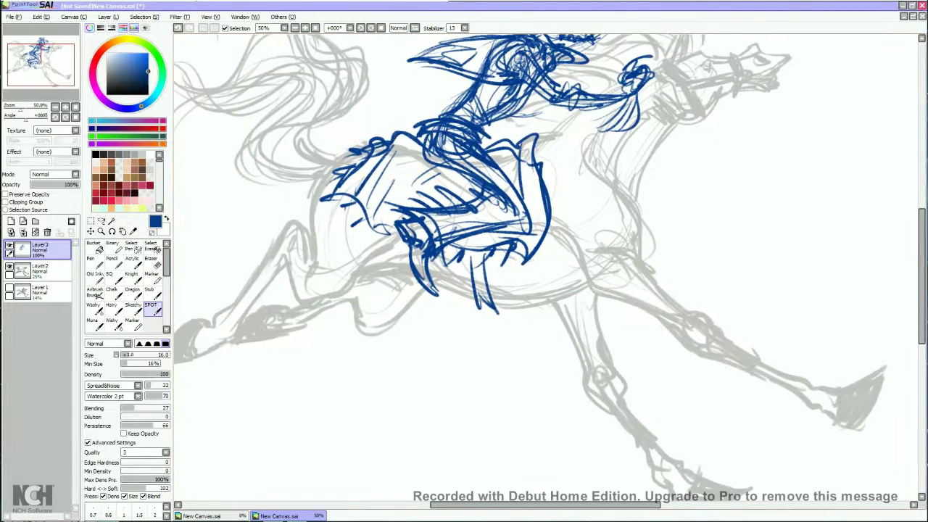
{"action": "key", "text": "minus"}
{"action": "key", "text": "ctrl+t"}
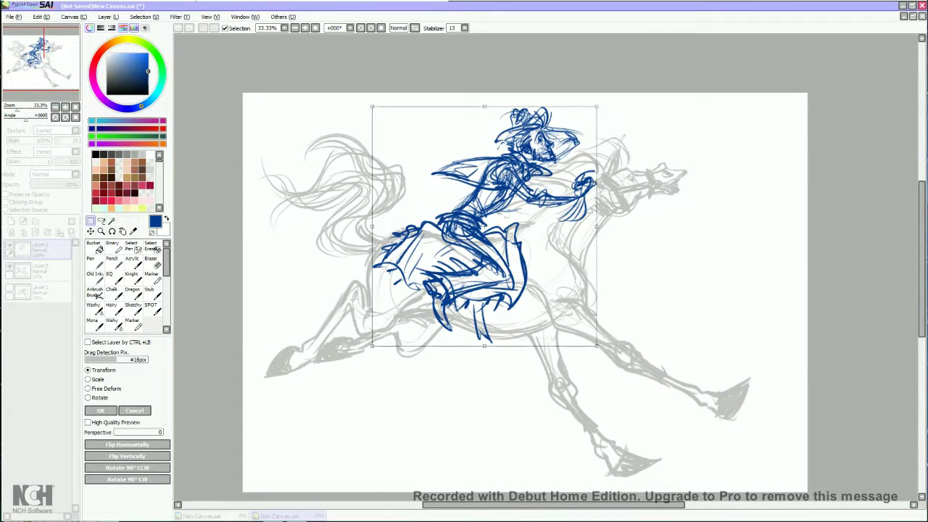
{"action": "left_click_drag", "start_coordinate": [597, 227], "coordinate": [592, 240]}
{"action": "left_click_drag", "start_coordinate": [485, 221], "coordinate": [486, 223]}
{"action": "key", "text": "Return"}
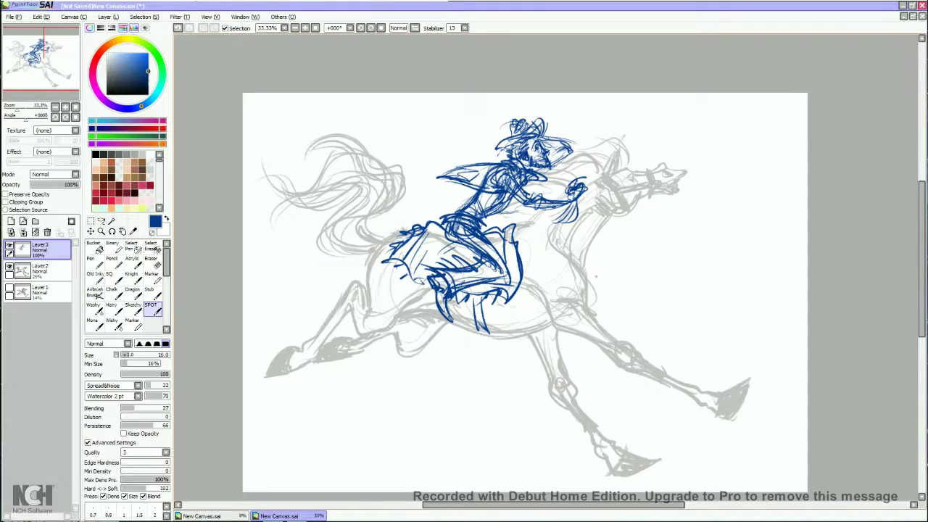
Prepare a 250-size eraser on Layer2 to clear horse lines under the rider, and restore the layer to 100% opacity
{"action": "key", "text": "e"}
{"action": "left_click", "coordinate": [40, 270]}
{"action": "key", "text": "bracketleft"}
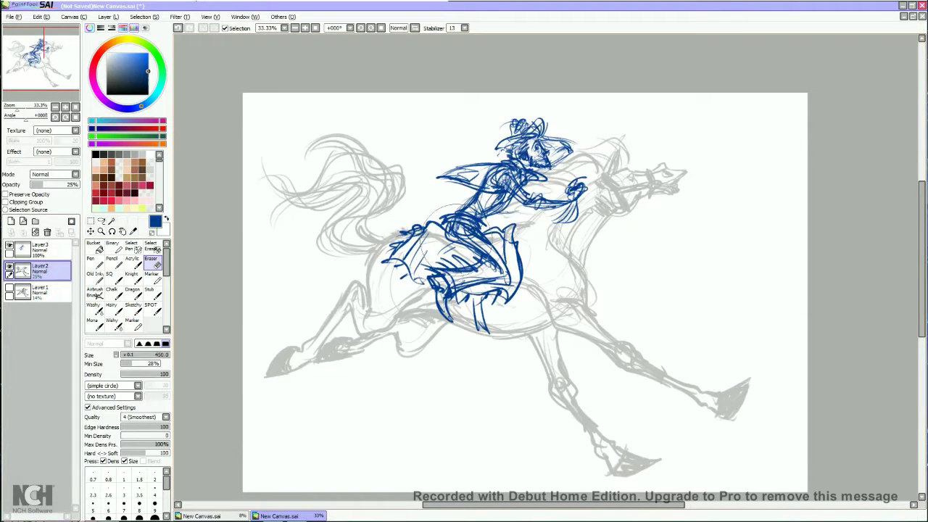
{"action": "key", "text": "bracketleft"}
{"action": "key", "text": "bracketleft"}
{"action": "key", "text": "bracketleft"}
{"action": "key", "text": "bracketleft"}
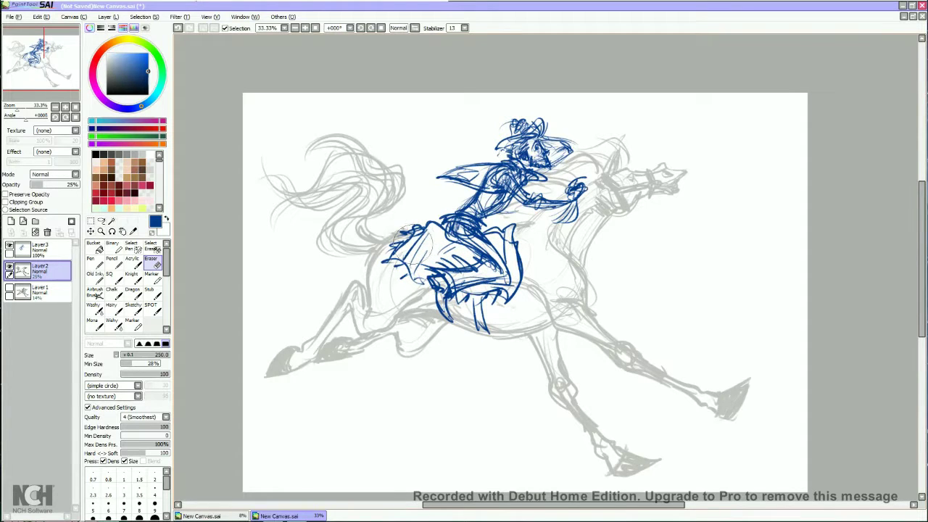
{"action": "left_click_drag", "start_coordinate": [42, 184], "coordinate": [80, 184]}
Preserve opacity on Layer3 and recolor the blue rider lines black with the Acrylic brush
{"action": "left_click", "coordinate": [40, 248]}
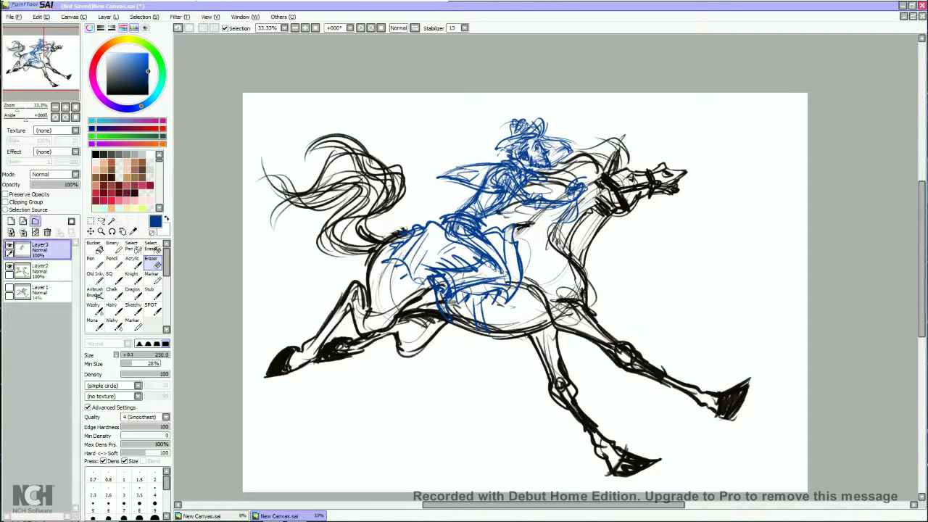
{"action": "left_click", "coordinate": [5, 194]}
{"action": "left_click", "coordinate": [95, 155]}
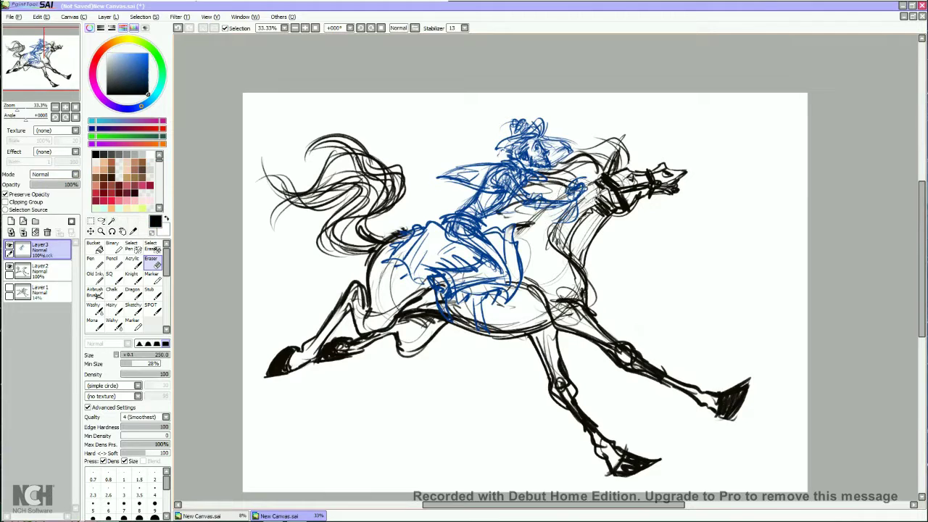
{"action": "left_click", "coordinate": [132, 261]}
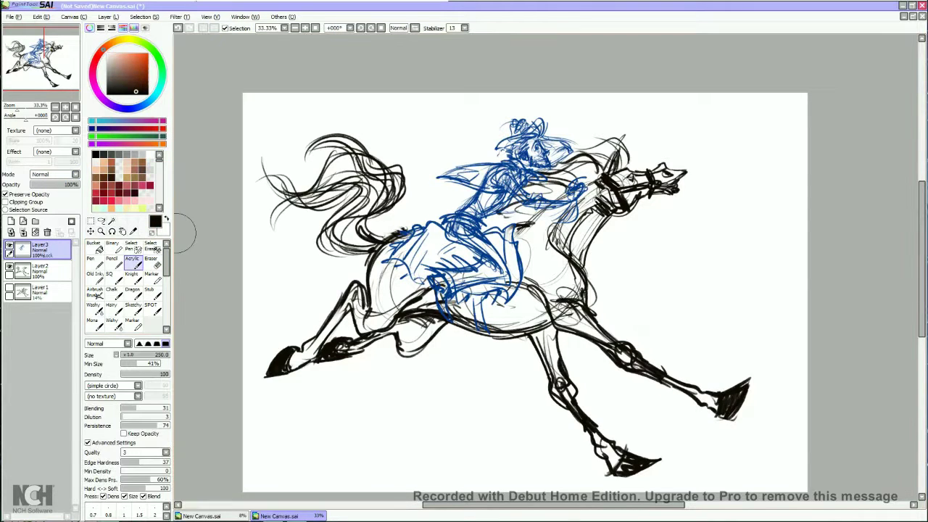
{"action": "mouse_move", "coordinate": [516, 123]}
{"action": "left_mouse_down"}
{"action": "mouse_move", "coordinate": [478, 254]}
{"action": "mouse_move", "coordinate": [415, 263]}
{"action": "left_mouse_up"}
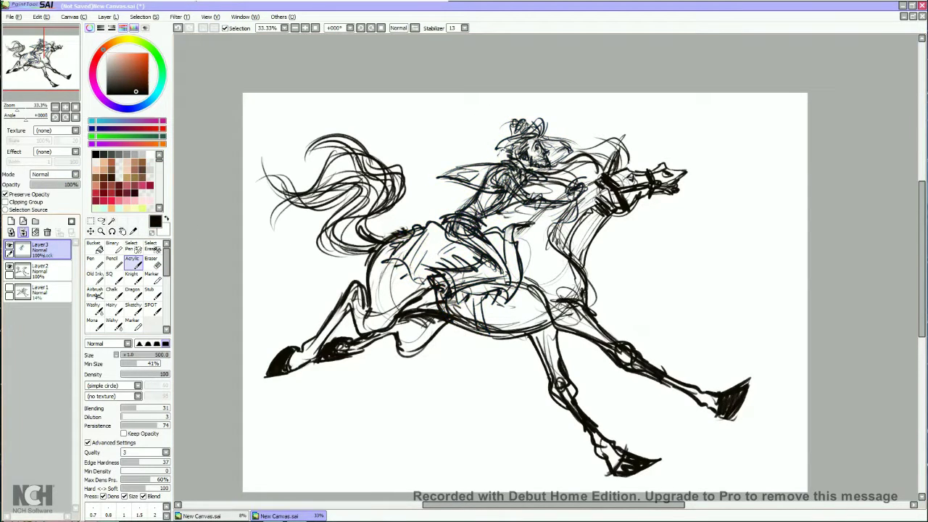
Merge the rider into Layer2, fade the combined sketch to about 27% opacity, and add a new layer above it
{"action": "left_click", "coordinate": [23, 233]}
{"action": "left_click_drag", "start_coordinate": [72, 184], "coordinate": [46, 184]}
{"action": "left_click", "coordinate": [11, 222]}
{"action": "left_click", "coordinate": [39, 269]}
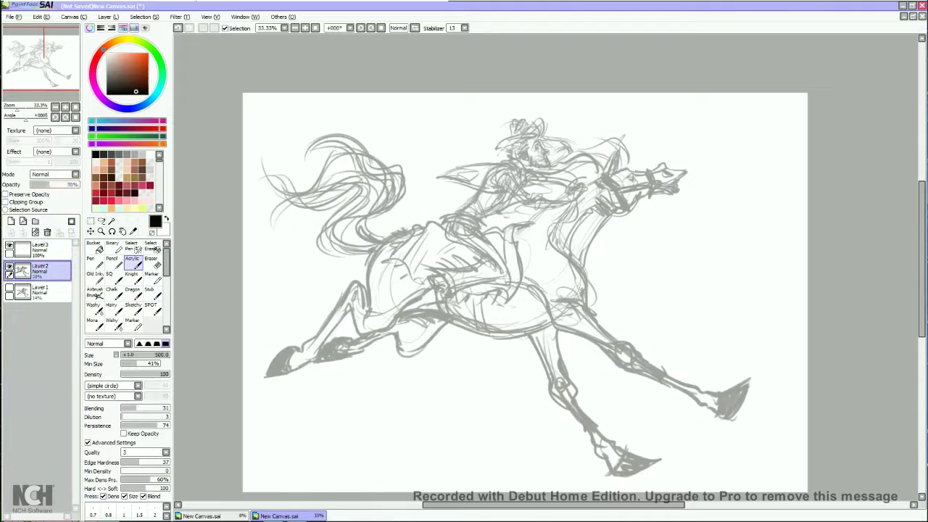
Ink the horse's ear and eye on the new layer with the SPOT brush at size 5
{"action": "left_click", "coordinate": [151, 307]}
{"action": "left_click", "coordinate": [40, 248]}
{"action": "scroll", "coordinate": [609, 123], "scroll_direction": "up", "scroll_amount": 2}
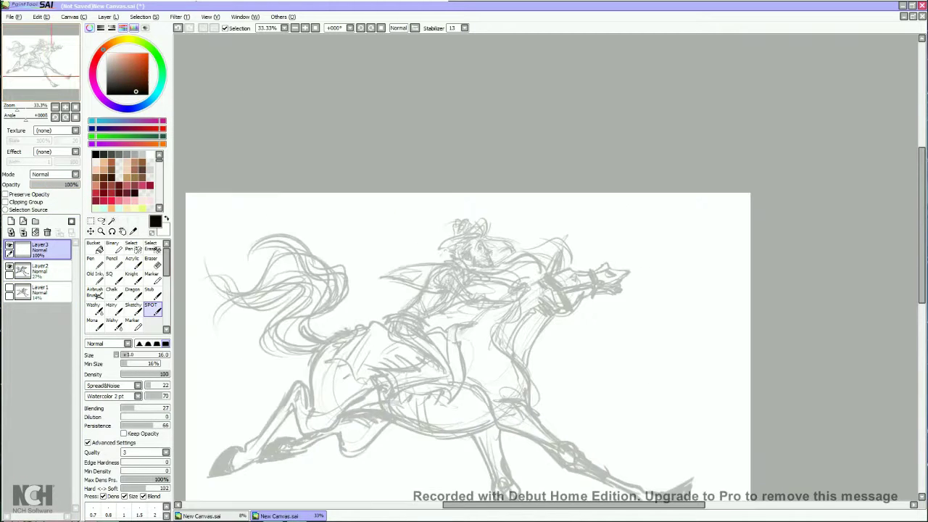
{"action": "key", "text": "bracketleft"}
{"action": "left_click_drag", "start_coordinate": [230, 203], "coordinate": [264, 213]}
{"action": "mouse_move", "coordinate": [471, 241]}
{"action": "left_mouse_down"}
{"action": "mouse_move", "coordinate": [502, 238]}
{"action": "mouse_move", "coordinate": [466, 264]}
{"action": "left_mouse_up"}
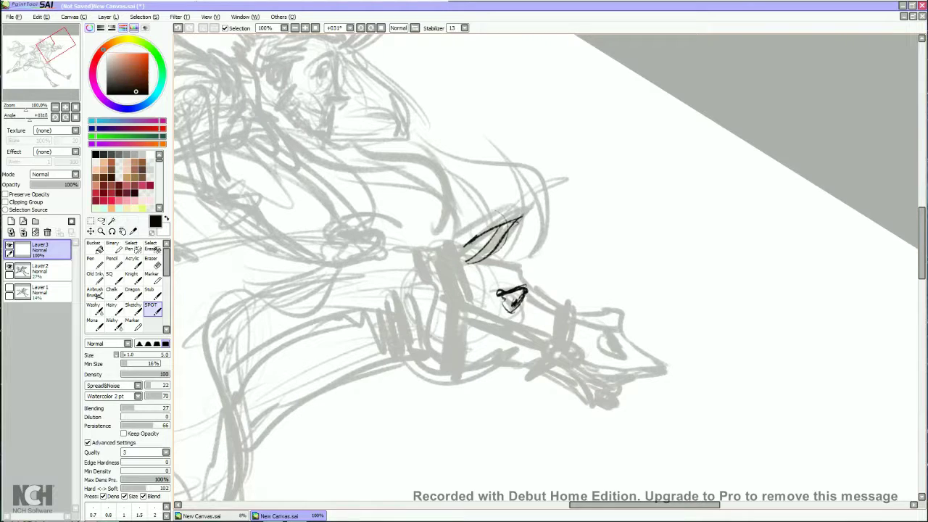
Ink the horse's muzzle with the nostril and open mouth, plus the noseband and round bit ring
{"action": "mouse_move", "coordinate": [577, 308]}
{"action": "left_mouse_down"}
{"action": "mouse_move", "coordinate": [557, 335]}
{"action": "mouse_move", "coordinate": [573, 355]}
{"action": "mouse_move", "coordinate": [559, 363]}
{"action": "left_mouse_up"}
{"action": "mouse_move", "coordinate": [577, 307]}
{"action": "left_mouse_down"}
{"action": "mouse_move", "coordinate": [611, 304]}
{"action": "mouse_move", "coordinate": [627, 345]}
{"action": "mouse_move", "coordinate": [651, 364]}
{"action": "mouse_move", "coordinate": [613, 375]}
{"action": "mouse_move", "coordinate": [596, 350]}
{"action": "left_mouse_up"}
{"action": "mouse_move", "coordinate": [602, 321]}
{"action": "left_mouse_down"}
{"action": "mouse_move", "coordinate": [617, 356]}
{"action": "mouse_move", "coordinate": [606, 347]}
{"action": "mouse_move", "coordinate": [611, 377]}
{"action": "mouse_move", "coordinate": [595, 380]}
{"action": "mouse_move", "coordinate": [584, 362]}
{"action": "mouse_move", "coordinate": [613, 355]}
{"action": "mouse_move", "coordinate": [592, 366]}
{"action": "mouse_move", "coordinate": [599, 376]}
{"action": "mouse_move", "coordinate": [590, 403]}
{"action": "left_mouse_up"}
{"action": "left_click_drag", "start_coordinate": [572, 367], "coordinate": [580, 406]}
{"action": "left_click_drag", "start_coordinate": [567, 371], "coordinate": [562, 395]}
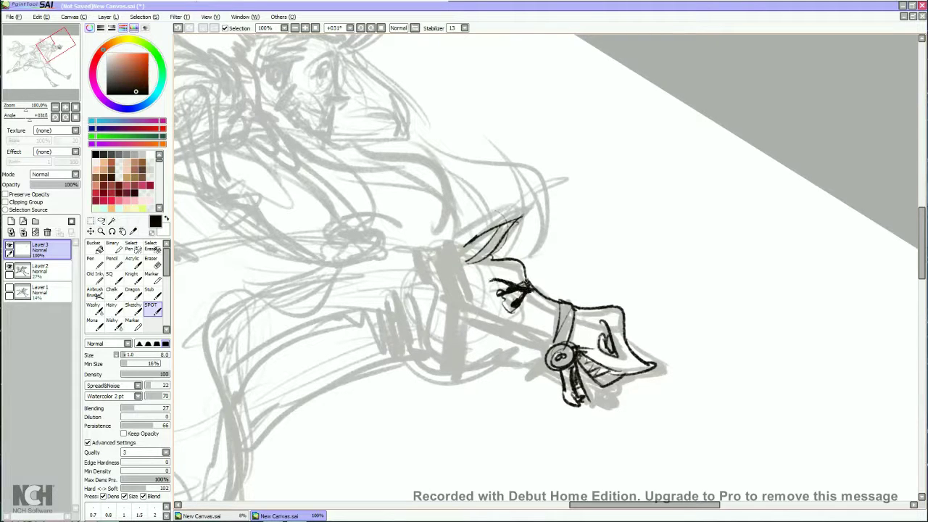
Outline the horse's forelock and the upper mane sweeping back from the ear
{"action": "left_click_drag", "start_coordinate": [535, 273], "coordinate": [510, 261]}
{"action": "mouse_move", "coordinate": [514, 227]}
{"action": "left_mouse_down"}
{"action": "mouse_move", "coordinate": [468, 259]}
{"action": "mouse_move", "coordinate": [532, 208]}
{"action": "mouse_move", "coordinate": [511, 255]}
{"action": "left_mouse_up"}
{"action": "left_click_drag", "start_coordinate": [529, 187], "coordinate": [538, 254]}
{"action": "mouse_move", "coordinate": [472, 155]}
{"action": "left_mouse_down"}
{"action": "mouse_move", "coordinate": [544, 239]}
{"action": "mouse_move", "coordinate": [410, 161]}
{"action": "mouse_move", "coordinate": [464, 212]}
{"action": "left_mouse_up"}
{"action": "left_click_drag", "start_coordinate": [384, 150], "coordinate": [417, 158]}
Fill in the flowing strands of the horse's mane and forelock, and touch up the area around the eye
{"action": "left_click_drag", "start_coordinate": [507, 290], "coordinate": [560, 321]}
{"action": "left_click_drag", "start_coordinate": [434, 187], "coordinate": [464, 263]}
{"action": "left_click_drag", "start_coordinate": [483, 237], "coordinate": [480, 273]}
{"action": "left_click_drag", "start_coordinate": [413, 205], "coordinate": [445, 229]}
{"action": "mouse_move", "coordinate": [445, 217]}
{"action": "left_mouse_down"}
{"action": "mouse_move", "coordinate": [464, 273]}
{"action": "mouse_move", "coordinate": [508, 283]}
{"action": "left_mouse_up"}
{"action": "left_click_drag", "start_coordinate": [506, 225], "coordinate": [499, 275]}
{"action": "left_click_drag", "start_coordinate": [513, 233], "coordinate": [491, 275]}
{"action": "left_click_drag", "start_coordinate": [535, 243], "coordinate": [495, 279]}
{"action": "left_click_drag", "start_coordinate": [535, 204], "coordinate": [504, 253]}
{"action": "mouse_move", "coordinate": [507, 290]}
{"action": "left_mouse_down"}
{"action": "mouse_move", "coordinate": [440, 309]}
{"action": "mouse_move", "coordinate": [480, 241]}
{"action": "left_mouse_up"}
{"action": "left_click_drag", "start_coordinate": [532, 258], "coordinate": [554, 261]}
{"action": "left_click_drag", "start_coordinate": [560, 255], "coordinate": [567, 270]}
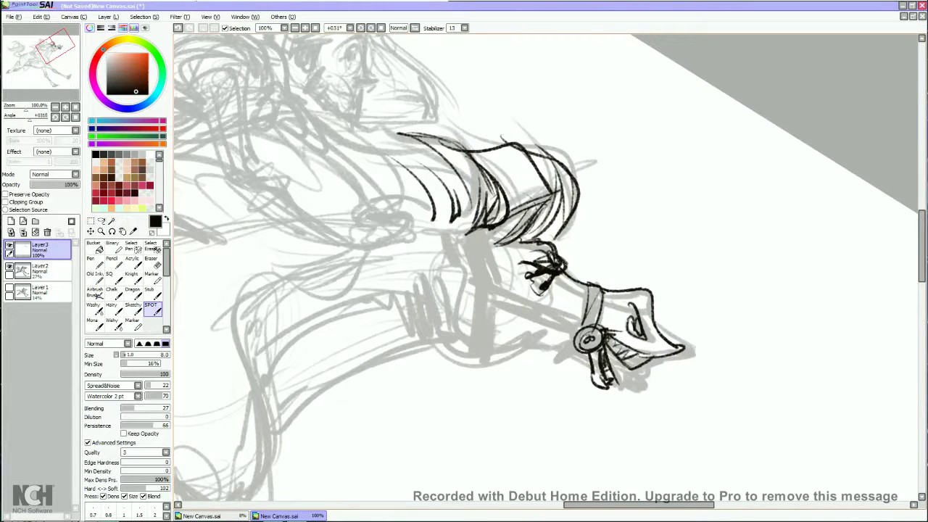
Ink the bridle's cheek straps and crown strap running from behind the ear to the bit ring
{"action": "mouse_move", "coordinate": [489, 284]}
{"action": "left_mouse_down"}
{"action": "mouse_move", "coordinate": [480, 289]}
{"action": "mouse_move", "coordinate": [492, 299]}
{"action": "left_mouse_up"}
{"action": "left_click_drag", "start_coordinate": [505, 308], "coordinate": [573, 333]}
{"action": "left_click_drag", "start_coordinate": [484, 320], "coordinate": [577, 345]}
{"action": "mouse_move", "coordinate": [487, 228]}
{"action": "left_mouse_down"}
{"action": "mouse_move", "coordinate": [496, 278]}
{"action": "mouse_move", "coordinate": [480, 285]}
{"action": "left_mouse_up"}
{"action": "left_click_drag", "start_coordinate": [499, 248], "coordinate": [501, 286]}
{"action": "left_click_drag", "start_coordinate": [495, 279], "coordinate": [471, 312]}
{"action": "left_click_drag", "start_coordinate": [496, 319], "coordinate": [587, 346]}
{"action": "left_click_drag", "start_coordinate": [586, 281], "coordinate": [584, 338]}
{"action": "left_click_drag", "start_coordinate": [576, 334], "coordinate": [588, 342]}
{"action": "left_click_drag", "start_coordinate": [589, 342], "coordinate": [597, 324]}
Erase the inked face and bridle of the horse, keeping the mane and ear
{"action": "mouse_move", "coordinate": [507, 290]}
{"action": "left_mouse_down"}
{"action": "mouse_move", "coordinate": [522, 258]}
{"action": "mouse_move", "coordinate": [526, 272]}
{"action": "left_mouse_up"}
{"action": "mouse_move", "coordinate": [493, 247]}
{"action": "left_mouse_down"}
{"action": "mouse_move", "coordinate": [534, 282]}
{"action": "mouse_move", "coordinate": [522, 248]}
{"action": "left_mouse_up"}
{"action": "mouse_move", "coordinate": [507, 290]}
{"action": "left_mouse_down"}
{"action": "mouse_move", "coordinate": [431, 253]}
{"action": "mouse_move", "coordinate": [383, 293]}
{"action": "left_mouse_up"}
{"action": "left_click", "coordinate": [151, 261]}
{"action": "mouse_move", "coordinate": [524, 245]}
{"action": "left_mouse_down"}
{"action": "mouse_move", "coordinate": [485, 304]}
{"action": "mouse_move", "coordinate": [452, 270]}
{"action": "mouse_move", "coordinate": [310, 348]}
{"action": "left_mouse_up"}
Redraw the horse's forehead, eye, nose bridge, nostril and upper lip with a shorter muzzle, using the SPOT brush at size 7
{"action": "left_click", "coordinate": [151, 306]}
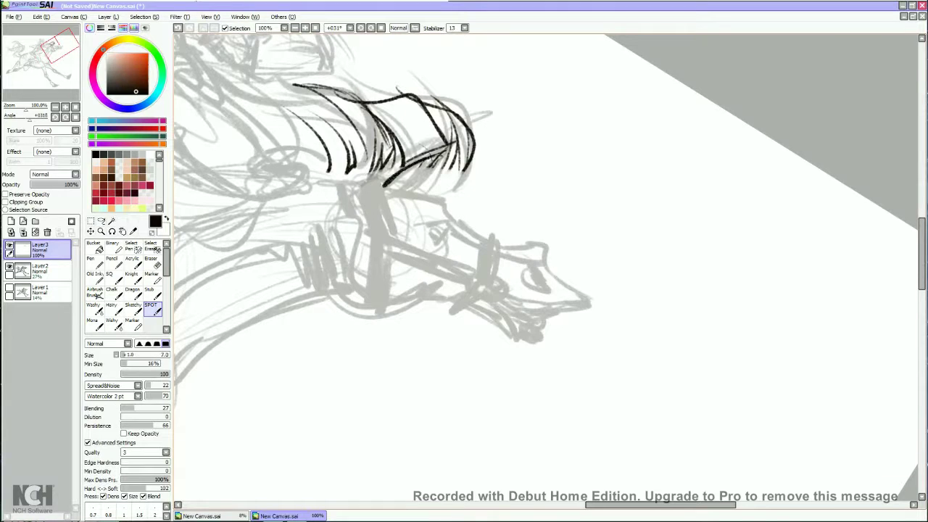
{"action": "mouse_move", "coordinate": [382, 190]}
{"action": "left_mouse_down"}
{"action": "mouse_move", "coordinate": [444, 200]}
{"action": "mouse_move", "coordinate": [455, 226]}
{"action": "mouse_move", "coordinate": [410, 213]}
{"action": "left_mouse_up"}
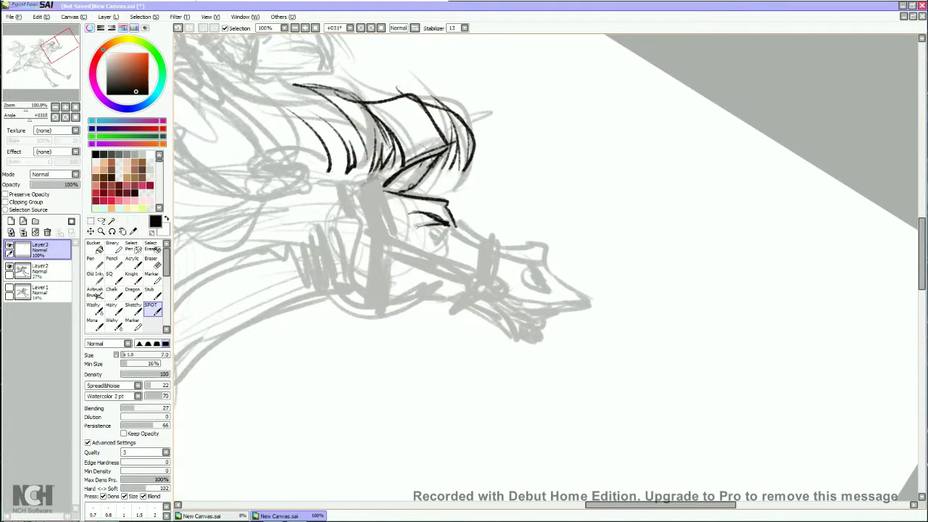
{"action": "mouse_move", "coordinate": [453, 226]}
{"action": "left_mouse_down"}
{"action": "mouse_move", "coordinate": [477, 245]}
{"action": "mouse_move", "coordinate": [527, 251]}
{"action": "mouse_move", "coordinate": [539, 275]}
{"action": "mouse_move", "coordinate": [561, 284]}
{"action": "mouse_move", "coordinate": [553, 293]}
{"action": "mouse_move", "coordinate": [482, 295]}
{"action": "mouse_move", "coordinate": [527, 327]}
{"action": "left_mouse_up"}
{"action": "mouse_move", "coordinate": [545, 299]}
{"action": "left_mouse_down"}
{"action": "mouse_move", "coordinate": [523, 310]}
{"action": "mouse_move", "coordinate": [556, 291]}
{"action": "left_mouse_up"}
{"action": "left_click_drag", "start_coordinate": [516, 262], "coordinate": [512, 294]}
{"action": "left_click_drag", "start_coordinate": [508, 272], "coordinate": [499, 288]}
{"action": "left_click_drag", "start_coordinate": [519, 248], "coordinate": [499, 276]}
{"action": "left_click_drag", "start_coordinate": [462, 243], "coordinate": [519, 251]}
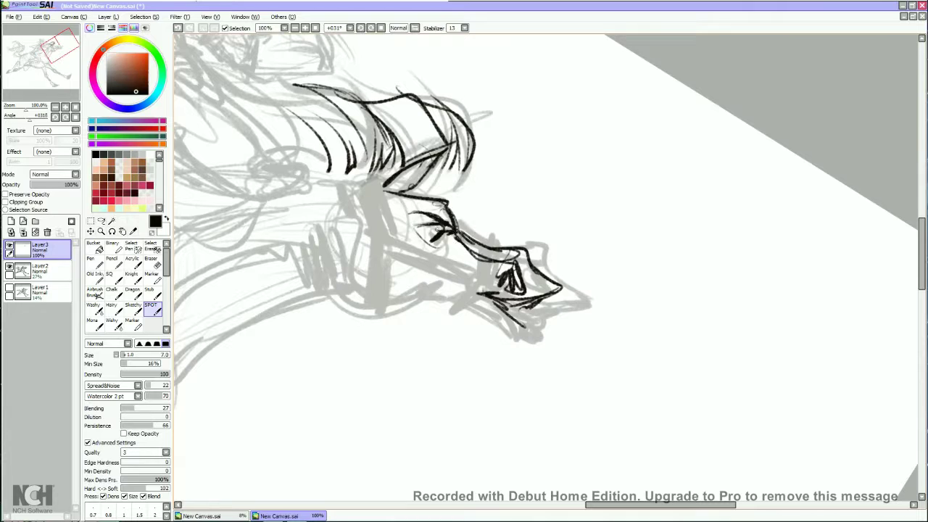
Ink the horse's cheek and lower jaw, finishing the open mouth with the lower lip and chin
{"action": "mouse_move", "coordinate": [314, 229]}
{"action": "left_mouse_down"}
{"action": "mouse_move", "coordinate": [326, 270]}
{"action": "mouse_move", "coordinate": [368, 299]}
{"action": "left_mouse_up"}
{"action": "mouse_move", "coordinate": [389, 297]}
{"action": "left_mouse_down"}
{"action": "mouse_move", "coordinate": [432, 279]}
{"action": "mouse_move", "coordinate": [464, 282]}
{"action": "mouse_move", "coordinate": [461, 309]}
{"action": "left_mouse_up"}
{"action": "left_click_drag", "start_coordinate": [459, 308], "coordinate": [474, 315]}
{"action": "left_click_drag", "start_coordinate": [475, 295], "coordinate": [487, 302]}
{"action": "mouse_move", "coordinate": [547, 298]}
{"action": "left_mouse_down"}
{"action": "mouse_move", "coordinate": [505, 310]}
{"action": "mouse_move", "coordinate": [501, 343]}
{"action": "left_mouse_up"}
{"action": "left_click_drag", "start_coordinate": [480, 314], "coordinate": [507, 332]}
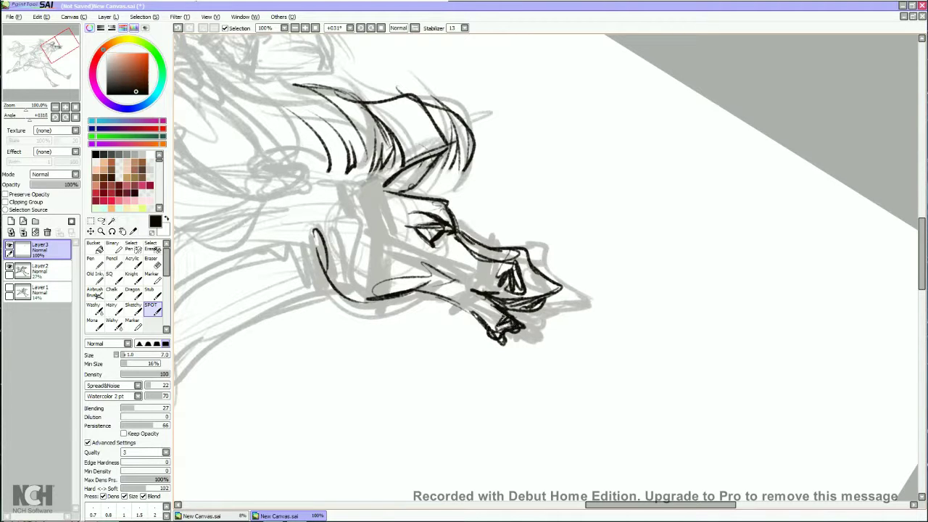
Scribble dark shading inside the horse's open mouth and over its lower jaw
{"action": "left_click_drag", "start_coordinate": [479, 296], "coordinate": [500, 331]}
{"action": "left_click_drag", "start_coordinate": [435, 289], "coordinate": [486, 312]}
{"action": "left_click_drag", "start_coordinate": [403, 294], "coordinate": [513, 327]}
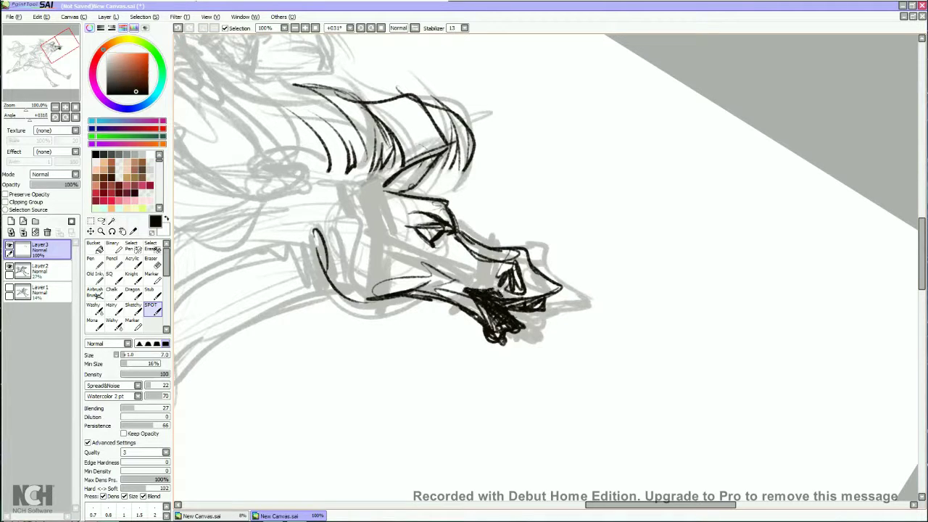
Darken the horse's nostril and erase the filled-in mouth and lower jaw
{"action": "left_click_drag", "start_coordinate": [521, 267], "coordinate": [551, 289]}
{"action": "mouse_move", "coordinate": [522, 293]}
{"action": "left_mouse_down"}
{"action": "mouse_move", "coordinate": [542, 268]}
{"action": "mouse_move", "coordinate": [521, 293]}
{"action": "mouse_move", "coordinate": [508, 337]}
{"action": "mouse_move", "coordinate": [526, 330]}
{"action": "left_mouse_up"}
{"action": "left_click", "coordinate": [151, 259]}
{"action": "left_click", "coordinate": [151, 305]}
Redraw the horse's lips, open mouth and lower jaw with the SPOT brush at size 8
{"action": "left_click_drag", "start_coordinate": [489, 299], "coordinate": [552, 290]}
{"action": "left_click_drag", "start_coordinate": [479, 297], "coordinate": [517, 340]}
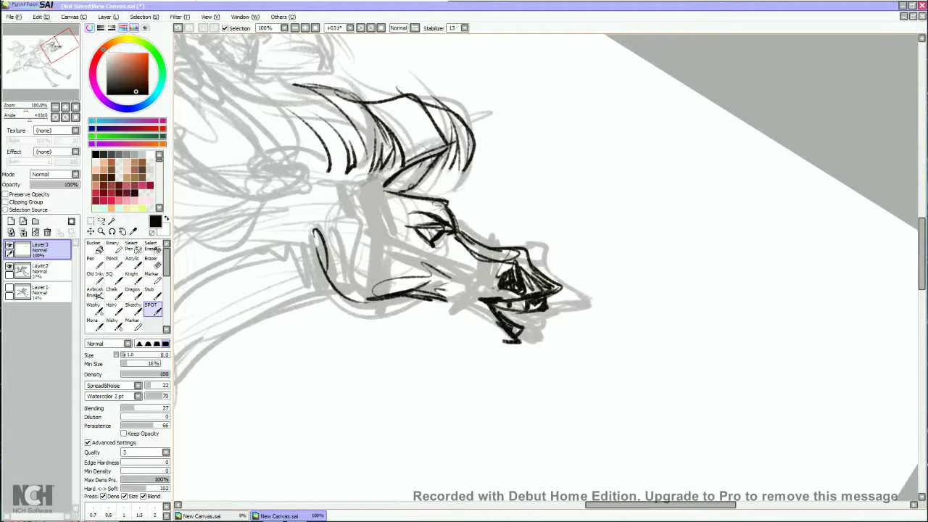
{"action": "left_click_drag", "start_coordinate": [476, 312], "coordinate": [490, 345]}
{"action": "mouse_move", "coordinate": [441, 299]}
{"action": "left_mouse_down"}
{"action": "mouse_move", "coordinate": [477, 313]}
{"action": "mouse_move", "coordinate": [500, 345]}
{"action": "mouse_move", "coordinate": [486, 340]}
{"action": "left_mouse_up"}
{"action": "left_click_drag", "start_coordinate": [499, 297], "coordinate": [480, 332]}
{"action": "left_click_drag", "start_coordinate": [472, 294], "coordinate": [483, 303]}
Ink the front and inner contour lines of the horse's neck from the jaw downward at brush size 9
{"action": "mouse_move", "coordinate": [511, 275]}
{"action": "left_mouse_down"}
{"action": "mouse_move", "coordinate": [555, 294]}
{"action": "mouse_move", "coordinate": [500, 196]}
{"action": "mouse_move", "coordinate": [446, 217]}
{"action": "left_mouse_up"}
{"action": "mouse_move", "coordinate": [485, 248]}
{"action": "left_mouse_down"}
{"action": "mouse_move", "coordinate": [545, 270]}
{"action": "mouse_move", "coordinate": [439, 415]}
{"action": "left_mouse_up"}
{"action": "left_click_drag", "start_coordinate": [458, 287], "coordinate": [432, 417]}
{"action": "left_click_drag", "start_coordinate": [479, 341], "coordinate": [456, 289]}
{"action": "left_click_drag", "start_coordinate": [568, 153], "coordinate": [550, 190]}
{"action": "left_click_drag", "start_coordinate": [476, 197], "coordinate": [558, 181]}
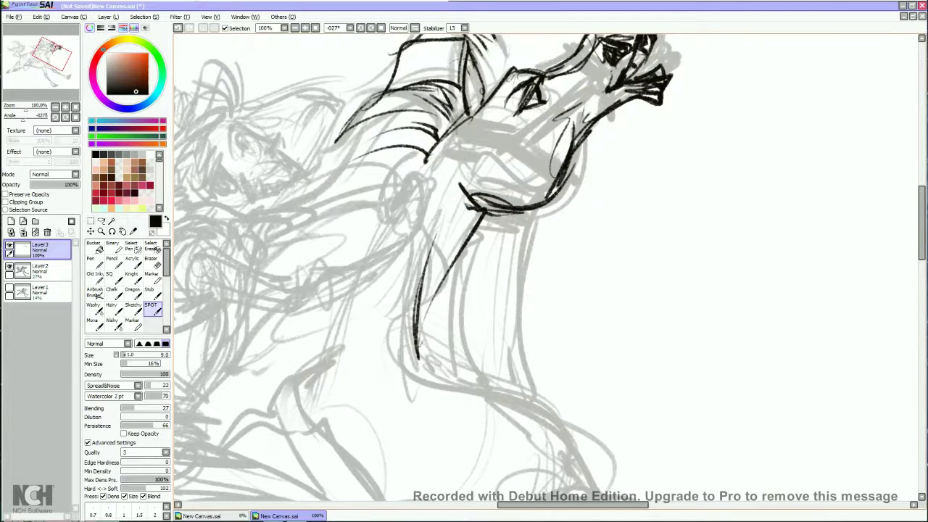
{"action": "left_click_drag", "start_coordinate": [494, 218], "coordinate": [537, 254]}
{"action": "left_click_drag", "start_coordinate": [548, 222], "coordinate": [525, 386]}
Ink the base of the horse's neck, the chest curve and the shoulder muscle lines at brush size 10
{"action": "scroll", "coordinate": [507, 261], "scroll_direction": "down", "scroll_amount": 1}
{"action": "scroll", "coordinate": [508, 262], "scroll_direction": "down", "scroll_amount": 3}
{"action": "mouse_move", "coordinate": [452, 119]}
{"action": "left_mouse_down"}
{"action": "mouse_move", "coordinate": [433, 230]}
{"action": "mouse_move", "coordinate": [567, 305]}
{"action": "mouse_move", "coordinate": [574, 330]}
{"action": "left_mouse_up"}
{"action": "left_click_drag", "start_coordinate": [463, 294], "coordinate": [578, 339]}
{"action": "mouse_move", "coordinate": [506, 340]}
{"action": "left_mouse_down"}
{"action": "mouse_move", "coordinate": [573, 328]}
{"action": "mouse_move", "coordinate": [610, 354]}
{"action": "left_mouse_up"}
{"action": "mouse_move", "coordinate": [496, 213]}
{"action": "left_mouse_down"}
{"action": "mouse_move", "coordinate": [580, 304]}
{"action": "mouse_move", "coordinate": [590, 333]}
{"action": "mouse_move", "coordinate": [507, 226]}
{"action": "left_mouse_up"}
{"action": "left_click_drag", "start_coordinate": [465, 154], "coordinate": [493, 216]}
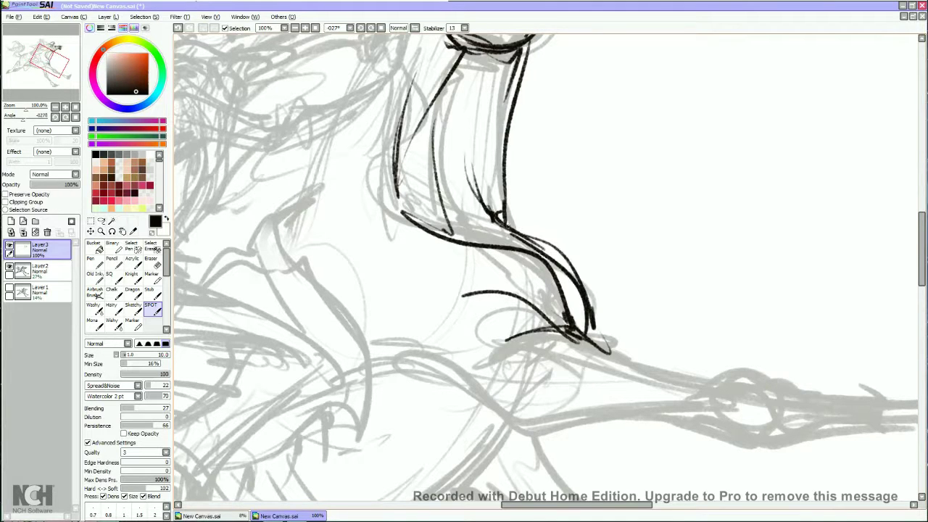
Ink the horse's shoulder line and the upper outline of its extended foreleg down to the hoof at brush size 14
{"action": "key", "text": "Home"}
{"action": "key", "text": "Page_Up"}
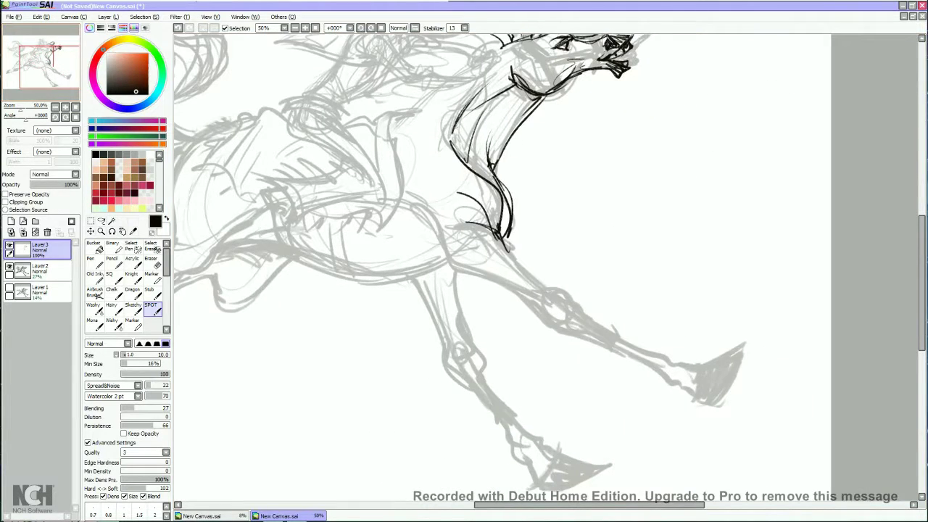
{"action": "left_click_drag", "start_coordinate": [400, 199], "coordinate": [443, 255]}
{"action": "mouse_move", "coordinate": [447, 235]}
{"action": "left_mouse_down"}
{"action": "mouse_move", "coordinate": [467, 268]}
{"action": "mouse_move", "coordinate": [543, 308]}
{"action": "left_mouse_up"}
{"action": "mouse_move", "coordinate": [500, 244]}
{"action": "left_mouse_down"}
{"action": "mouse_move", "coordinate": [584, 316]}
{"action": "mouse_move", "coordinate": [644, 352]}
{"action": "mouse_move", "coordinate": [696, 363]}
{"action": "mouse_move", "coordinate": [720, 389]}
{"action": "left_mouse_up"}
{"action": "left_click_drag", "start_coordinate": [745, 339], "coordinate": [702, 402]}
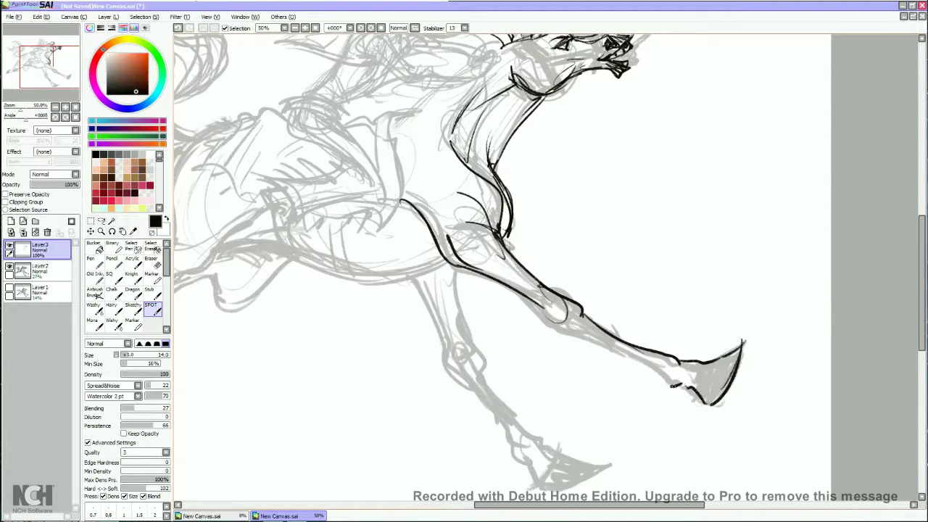
Ink the extended foreleg's knee, underside and fetlock, and shade the top of its hoof
{"action": "mouse_move", "coordinate": [532, 305]}
{"action": "left_mouse_down"}
{"action": "mouse_move", "coordinate": [550, 335]}
{"action": "mouse_move", "coordinate": [585, 335]}
{"action": "left_mouse_up"}
{"action": "left_click_drag", "start_coordinate": [468, 268], "coordinate": [666, 371]}
{"action": "mouse_move", "coordinate": [745, 339]}
{"action": "left_mouse_down"}
{"action": "mouse_move", "coordinate": [702, 364]}
{"action": "mouse_move", "coordinate": [702, 374]}
{"action": "left_mouse_up"}
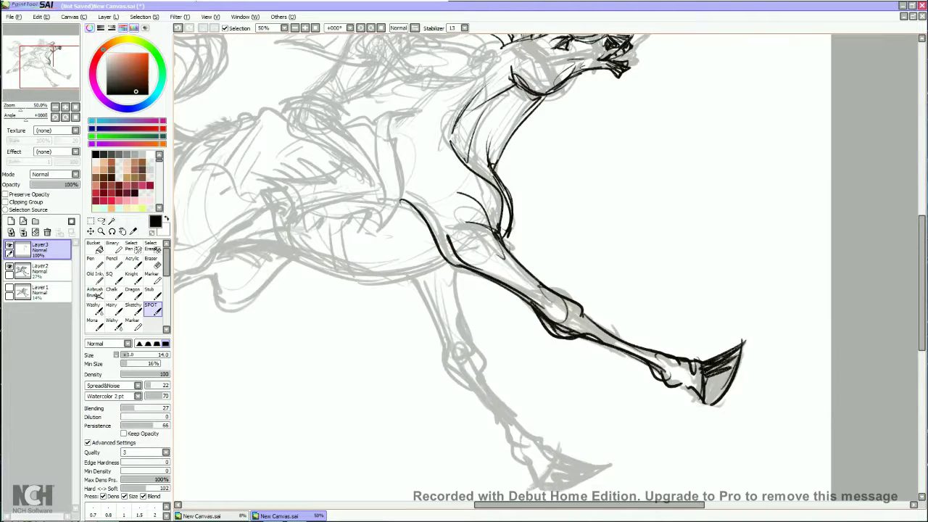
Ink the horse's belly line at brush size 20 and erase a gap in it where the girth crosses
{"action": "mouse_move", "coordinate": [508, 290]}
{"action": "left_mouse_down"}
{"action": "mouse_move", "coordinate": [570, 210]}
{"action": "mouse_move", "coordinate": [291, 166]}
{"action": "mouse_move", "coordinate": [399, 265]}
{"action": "left_mouse_up"}
{"action": "left_click_drag", "start_coordinate": [352, 311], "coordinate": [475, 436]}
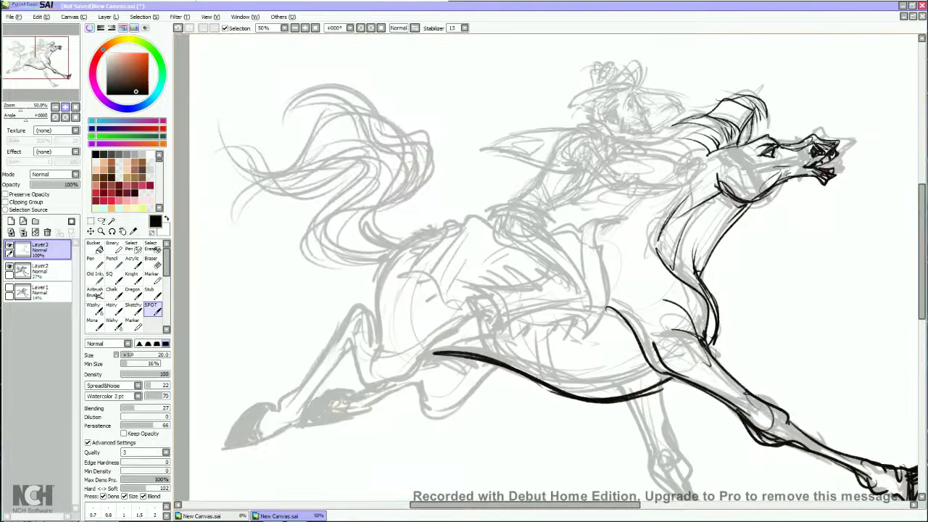
{"action": "scroll", "coordinate": [475, 436], "scroll_direction": "up", "scroll_amount": 1}
{"action": "key", "text": "e"}
{"action": "key", "text": "b"}
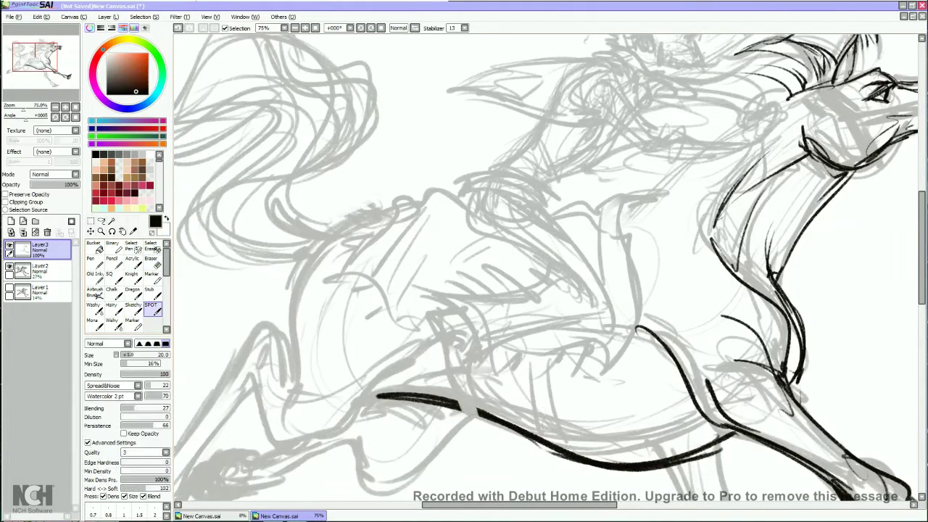
Ink the rider's forelock, eye, nose, mouth, ear and shaded beard at brush size 6
{"action": "scroll", "coordinate": [475, 436], "scroll_direction": "up", "scroll_amount": 1}
{"action": "mouse_move", "coordinate": [475, 363]}
{"action": "left_mouse_down"}
{"action": "mouse_move", "coordinate": [497, 464]}
{"action": "mouse_move", "coordinate": [507, 413]}
{"action": "left_mouse_up"}
{"action": "left_click_drag", "start_coordinate": [464, 290], "coordinate": [435, 239]}
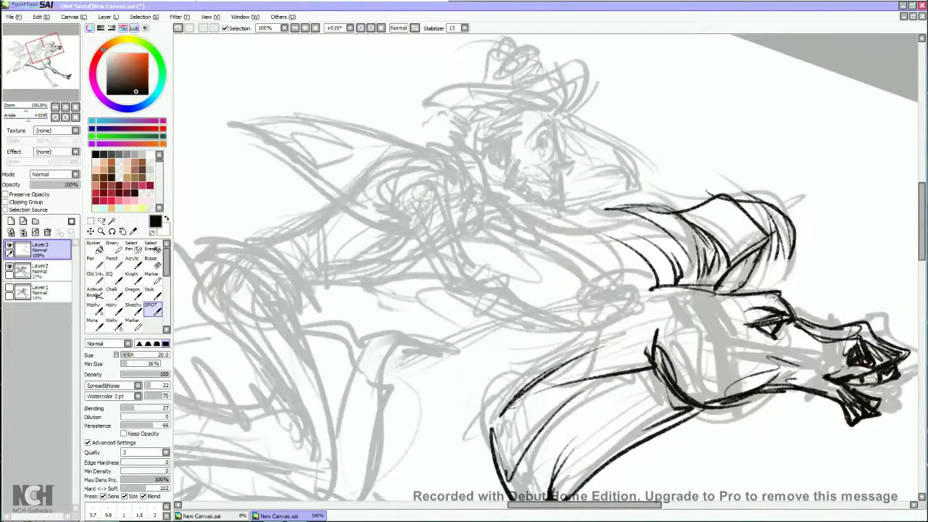
{"action": "scroll", "coordinate": [435, 239], "scroll_direction": "up", "scroll_amount": 1}
{"action": "mouse_move", "coordinate": [409, 289]}
{"action": "left_mouse_down"}
{"action": "mouse_move", "coordinate": [513, 203]}
{"action": "mouse_move", "coordinate": [475, 134]}
{"action": "mouse_move", "coordinate": [512, 185]}
{"action": "left_mouse_up"}
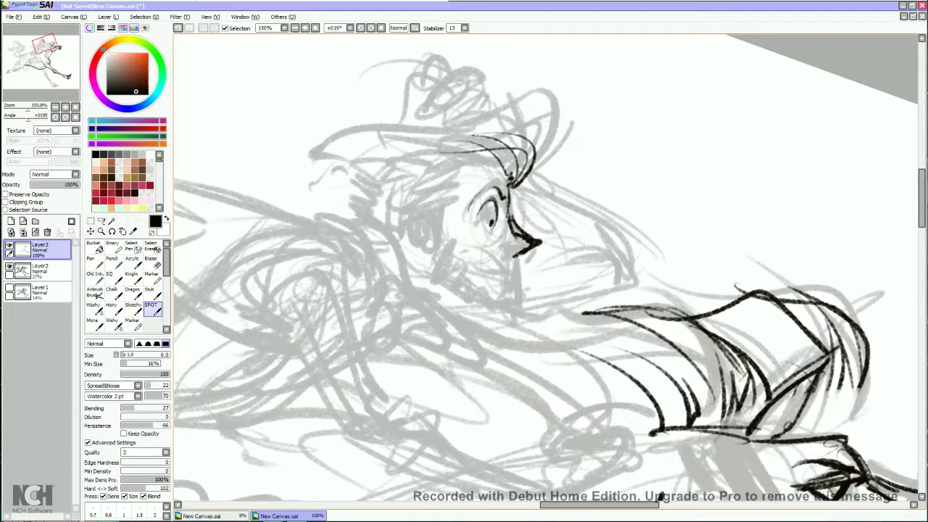
{"action": "left_click_drag", "start_coordinate": [537, 244], "coordinate": [514, 272]}
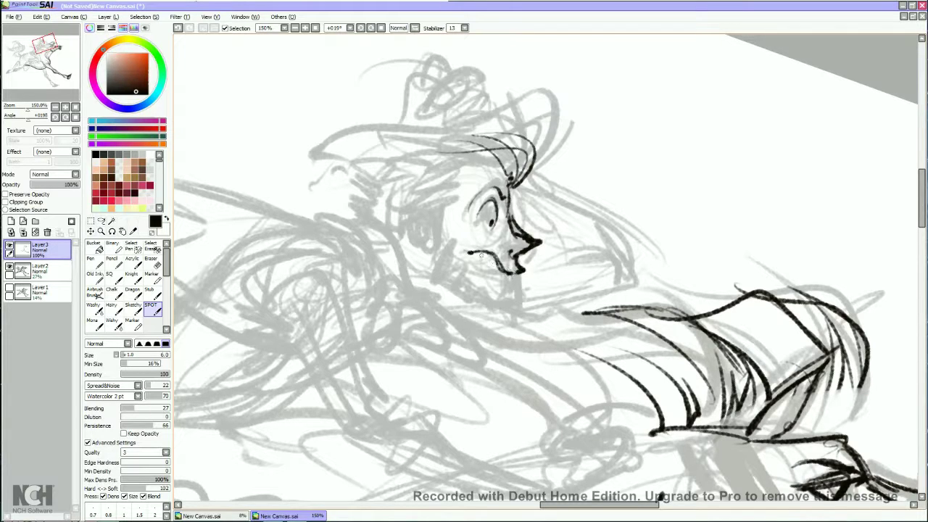
{"action": "mouse_move", "coordinate": [510, 280]}
{"action": "left_mouse_down"}
{"action": "mouse_move", "coordinate": [502, 308]}
{"action": "mouse_move", "coordinate": [427, 265]}
{"action": "mouse_move", "coordinate": [426, 247]}
{"action": "mouse_move", "coordinate": [461, 298]}
{"action": "mouse_move", "coordinate": [512, 318]}
{"action": "mouse_move", "coordinate": [432, 235]}
{"action": "mouse_move", "coordinate": [450, 187]}
{"action": "mouse_move", "coordinate": [411, 244]}
{"action": "mouse_move", "coordinate": [435, 247]}
{"action": "left_mouse_up"}
{"action": "mouse_move", "coordinate": [477, 216]}
{"action": "left_mouse_down"}
{"action": "mouse_move", "coordinate": [502, 212]}
{"action": "mouse_move", "coordinate": [494, 228]}
{"action": "left_mouse_up"}
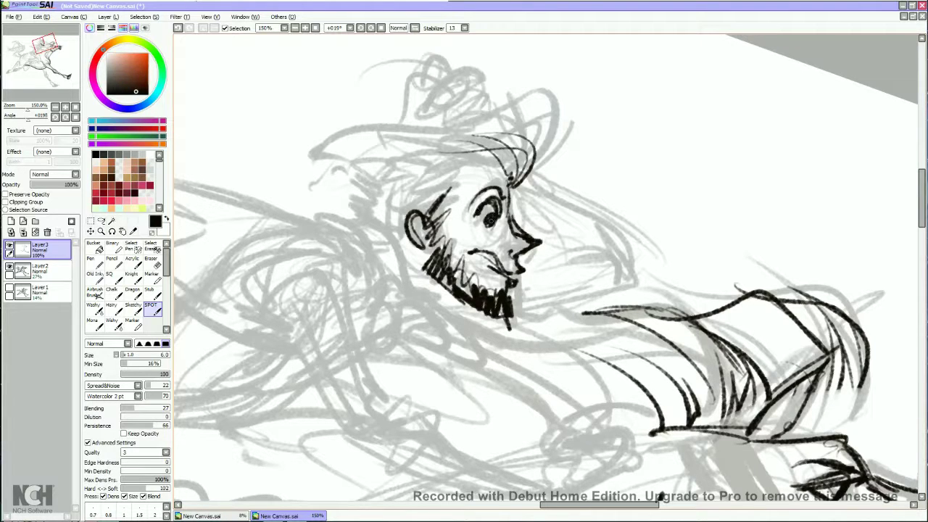
Erase the rider's brow and nose bridge and redraw his profile, eye and eyebrow at brush size 7
{"action": "left_click", "coordinate": [151, 260]}
{"action": "mouse_move", "coordinate": [500, 196]}
{"action": "left_mouse_down"}
{"action": "mouse_move", "coordinate": [483, 210]}
{"action": "mouse_move", "coordinate": [487, 204]}
{"action": "mouse_move", "coordinate": [504, 229]}
{"action": "left_mouse_up"}
{"action": "left_click", "coordinate": [151, 307]}
{"action": "left_click_drag", "start_coordinate": [507, 176], "coordinate": [529, 245]}
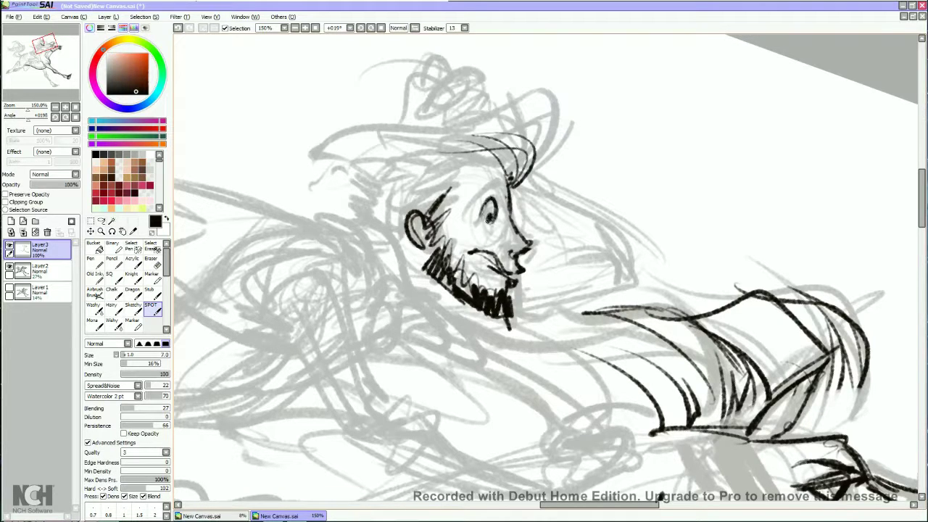
{"action": "mouse_move", "coordinate": [499, 191]}
{"action": "left_mouse_down"}
{"action": "mouse_move", "coordinate": [468, 196]}
{"action": "mouse_move", "coordinate": [501, 178]}
{"action": "mouse_move", "coordinate": [493, 230]}
{"action": "mouse_move", "coordinate": [472, 215]}
{"action": "left_mouse_up"}
Ink the rider's hat with its curved brim, crown and decoration
{"action": "mouse_move", "coordinate": [447, 180]}
{"action": "left_mouse_down"}
{"action": "mouse_move", "coordinate": [507, 166]}
{"action": "mouse_move", "coordinate": [510, 144]}
{"action": "left_mouse_up"}
{"action": "mouse_move", "coordinate": [508, 188]}
{"action": "left_mouse_down"}
{"action": "mouse_move", "coordinate": [489, 229]}
{"action": "mouse_move", "coordinate": [540, 132]}
{"action": "mouse_move", "coordinate": [298, 165]}
{"action": "mouse_move", "coordinate": [293, 177]}
{"action": "left_mouse_up"}
{"action": "mouse_move", "coordinate": [305, 187]}
{"action": "left_mouse_down"}
{"action": "mouse_move", "coordinate": [274, 213]}
{"action": "mouse_move", "coordinate": [284, 223]}
{"action": "left_mouse_up"}
{"action": "mouse_move", "coordinate": [457, 113]}
{"action": "left_mouse_down"}
{"action": "mouse_move", "coordinate": [408, 155]}
{"action": "mouse_move", "coordinate": [476, 142]}
{"action": "left_mouse_up"}
{"action": "mouse_move", "coordinate": [426, 110]}
{"action": "left_mouse_down"}
{"action": "mouse_move", "coordinate": [403, 107]}
{"action": "mouse_move", "coordinate": [426, 108]}
{"action": "mouse_move", "coordinate": [400, 135]}
{"action": "mouse_move", "coordinate": [362, 123]}
{"action": "mouse_move", "coordinate": [356, 153]}
{"action": "left_mouse_up"}
{"action": "mouse_move", "coordinate": [463, 135]}
{"action": "left_mouse_down"}
{"action": "mouse_move", "coordinate": [416, 164]}
{"action": "mouse_move", "coordinate": [428, 168]}
{"action": "left_mouse_up"}
Ink the rider's gripping hand and the glove cuff at his wrist
{"action": "left_click_drag", "start_coordinate": [464, 326], "coordinate": [421, 145]}
{"action": "mouse_move", "coordinate": [481, 340]}
{"action": "left_mouse_down"}
{"action": "mouse_move", "coordinate": [478, 299]}
{"action": "mouse_move", "coordinate": [506, 274]}
{"action": "mouse_move", "coordinate": [509, 309]}
{"action": "mouse_move", "coordinate": [591, 255]}
{"action": "left_mouse_up"}
{"action": "mouse_move", "coordinate": [522, 297]}
{"action": "left_mouse_down"}
{"action": "mouse_move", "coordinate": [584, 293]}
{"action": "mouse_move", "coordinate": [541, 348]}
{"action": "mouse_move", "coordinate": [498, 361]}
{"action": "left_mouse_up"}
{"action": "mouse_move", "coordinate": [491, 321]}
{"action": "left_mouse_down"}
{"action": "mouse_move", "coordinate": [476, 367]}
{"action": "mouse_move", "coordinate": [517, 363]}
{"action": "mouse_move", "coordinate": [549, 287]}
{"action": "left_mouse_up"}
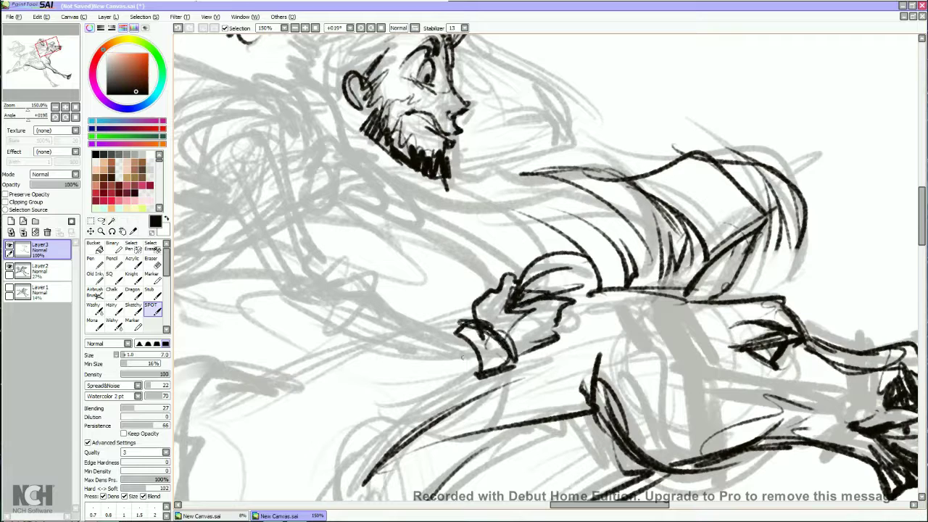
Ink the rider's forearm with sleeve folds at the elbow and a jagged fringe along its underside
{"action": "left_click_drag", "start_coordinate": [470, 367], "coordinate": [388, 390]}
{"action": "mouse_move", "coordinate": [467, 343]}
{"action": "left_mouse_down"}
{"action": "mouse_move", "coordinate": [360, 292]}
{"action": "mouse_move", "coordinate": [285, 313]}
{"action": "left_mouse_up"}
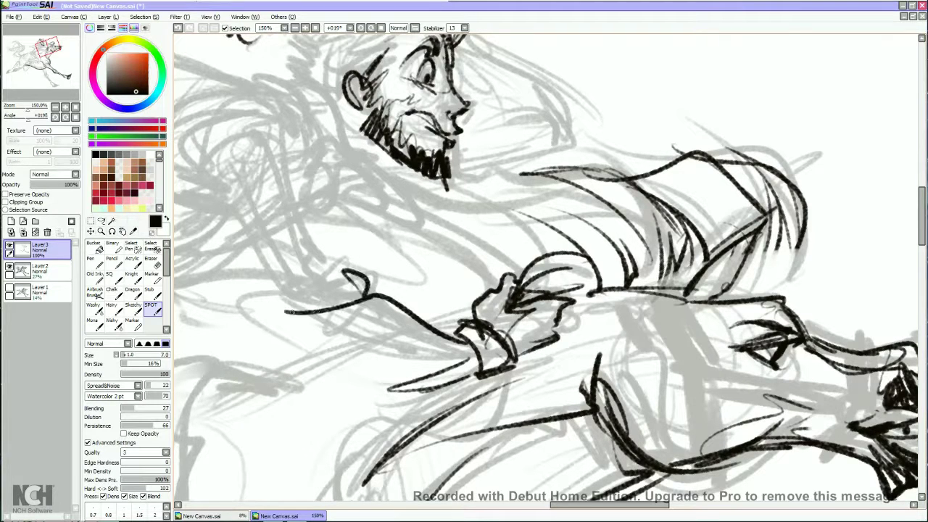
{"action": "left_click_drag", "start_coordinate": [348, 278], "coordinate": [265, 301]}
{"action": "left_click_drag", "start_coordinate": [310, 254], "coordinate": [341, 273]}
{"action": "mouse_move", "coordinate": [302, 316]}
{"action": "left_mouse_down"}
{"action": "mouse_move", "coordinate": [343, 341]}
{"action": "mouse_move", "coordinate": [488, 369]}
{"action": "left_mouse_up"}
{"action": "left_click_drag", "start_coordinate": [332, 312], "coordinate": [391, 356]}
{"action": "mouse_move", "coordinate": [360, 322]}
{"action": "left_mouse_down"}
{"action": "mouse_move", "coordinate": [391, 358]}
{"action": "mouse_move", "coordinate": [416, 340]}
{"action": "mouse_move", "coordinate": [428, 367]}
{"action": "left_mouse_up"}
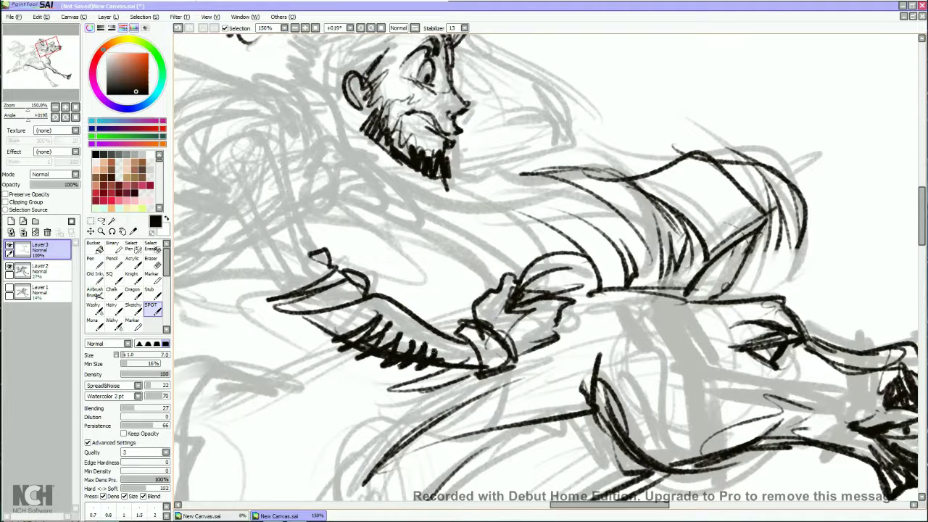
Ink mane locks flowing back from the horse's neck above the rider's hand toward his chest
{"action": "left_click_drag", "start_coordinate": [518, 273], "coordinate": [468, 225]}
{"action": "left_click_drag", "start_coordinate": [430, 222], "coordinate": [504, 248]}
{"action": "left_click_drag", "start_coordinate": [431, 202], "coordinate": [541, 225]}
{"action": "left_click_drag", "start_coordinate": [529, 217], "coordinate": [576, 251]}
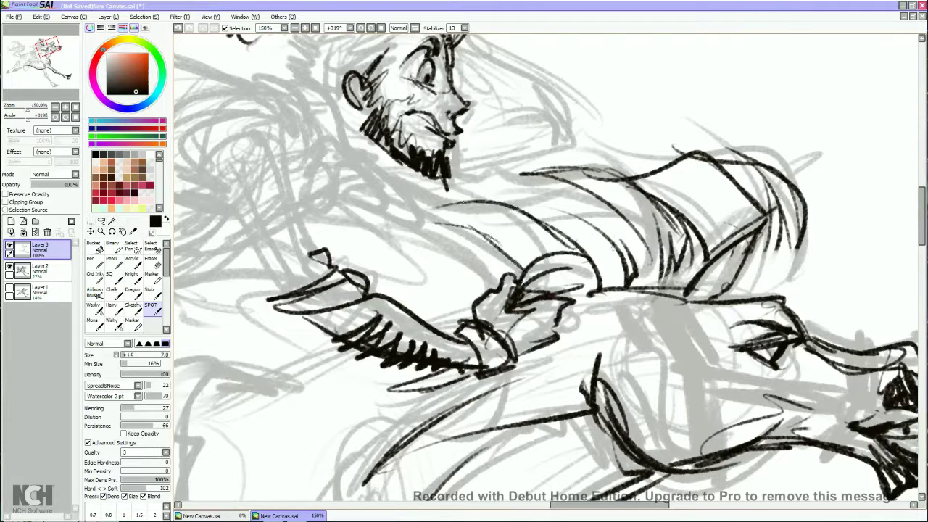
{"action": "left_click_drag", "start_coordinate": [486, 198], "coordinate": [622, 249]}
{"action": "left_click_drag", "start_coordinate": [468, 196], "coordinate": [495, 206]}
{"action": "mouse_move", "coordinate": [556, 178]}
{"action": "left_mouse_down"}
{"action": "mouse_move", "coordinate": [385, 198]}
{"action": "mouse_move", "coordinate": [594, 183]}
{"action": "left_mouse_up"}
{"action": "left_click_drag", "start_coordinate": [583, 215], "coordinate": [610, 256]}
{"action": "left_click_drag", "start_coordinate": [527, 205], "coordinate": [599, 162]}
{"action": "left_click_drag", "start_coordinate": [577, 190], "coordinate": [631, 288]}
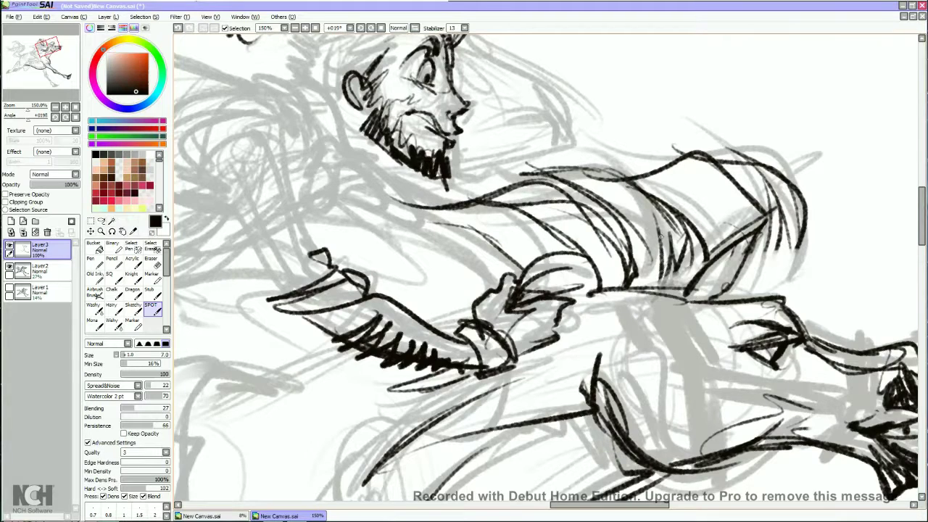
Thicken the horse's mane behind the ear with many overlapping curved strands
{"action": "left_click_drag", "start_coordinate": [609, 247], "coordinate": [507, 286]}
{"action": "left_click_drag", "start_coordinate": [657, 257], "coordinate": [641, 316]}
{"action": "left_click_drag", "start_coordinate": [645, 298], "coordinate": [622, 329]}
{"action": "left_click_drag", "start_coordinate": [681, 268], "coordinate": [624, 341]}
{"action": "left_click_drag", "start_coordinate": [714, 291], "coordinate": [617, 344]}
{"action": "left_click_drag", "start_coordinate": [732, 246], "coordinate": [652, 335]}
{"action": "left_click_drag", "start_coordinate": [714, 214], "coordinate": [659, 338]}
{"action": "left_click_drag", "start_coordinate": [666, 217], "coordinate": [615, 181]}
{"action": "mouse_move", "coordinate": [526, 224]}
{"action": "left_mouse_down"}
{"action": "mouse_move", "coordinate": [645, 264]}
{"action": "mouse_move", "coordinate": [623, 277]}
{"action": "left_mouse_up"}
{"action": "left_click_drag", "start_coordinate": [516, 219], "coordinate": [583, 232]}
{"action": "left_click_drag", "start_coordinate": [499, 150], "coordinate": [515, 205]}
{"action": "left_click_drag", "start_coordinate": [490, 171], "coordinate": [544, 241]}
{"action": "left_click_drag", "start_coordinate": [482, 199], "coordinate": [564, 245]}
{"action": "left_click_drag", "start_coordinate": [398, 197], "coordinate": [497, 236]}
{"action": "left_click_drag", "start_coordinate": [475, 236], "coordinate": [542, 313]}
{"action": "left_click_drag", "start_coordinate": [518, 221], "coordinate": [548, 330]}
Add the remaining loose mane strands and reinforce the horse's rounded cheek outline
{"action": "mouse_move", "coordinate": [609, 319]}
{"action": "left_mouse_down"}
{"action": "mouse_move", "coordinate": [585, 284]}
{"action": "mouse_move", "coordinate": [567, 316]}
{"action": "left_mouse_up"}
{"action": "mouse_move", "coordinate": [631, 227]}
{"action": "left_mouse_down"}
{"action": "mouse_move", "coordinate": [596, 293]}
{"action": "mouse_move", "coordinate": [602, 305]}
{"action": "left_mouse_up"}
{"action": "left_click_drag", "start_coordinate": [555, 296], "coordinate": [444, 301]}
{"action": "left_click_drag", "start_coordinate": [652, 362], "coordinate": [605, 284]}
{"action": "left_click_drag", "start_coordinate": [613, 279], "coordinate": [555, 315]}
{"action": "left_click_drag", "start_coordinate": [608, 305], "coordinate": [545, 369]}
{"action": "left_click_drag", "start_coordinate": [615, 328], "coordinate": [727, 310]}
{"action": "left_click_drag", "start_coordinate": [508, 290], "coordinate": [560, 267]}
{"action": "mouse_move", "coordinate": [518, 243]}
{"action": "left_mouse_down"}
{"action": "mouse_move", "coordinate": [504, 355]}
{"action": "mouse_move", "coordinate": [479, 321]}
{"action": "left_mouse_up"}
{"action": "left_click_drag", "start_coordinate": [480, 248], "coordinate": [461, 312]}
{"action": "left_click_drag", "start_coordinate": [584, 222], "coordinate": [468, 297]}
{"action": "mouse_move", "coordinate": [632, 271]}
{"action": "left_mouse_down"}
{"action": "mouse_move", "coordinate": [644, 335]}
{"action": "mouse_move", "coordinate": [551, 364]}
{"action": "left_mouse_up"}
Ink the rider's shoulder and upper arm down to the folds at the elbow
{"action": "key", "text": "Home"}
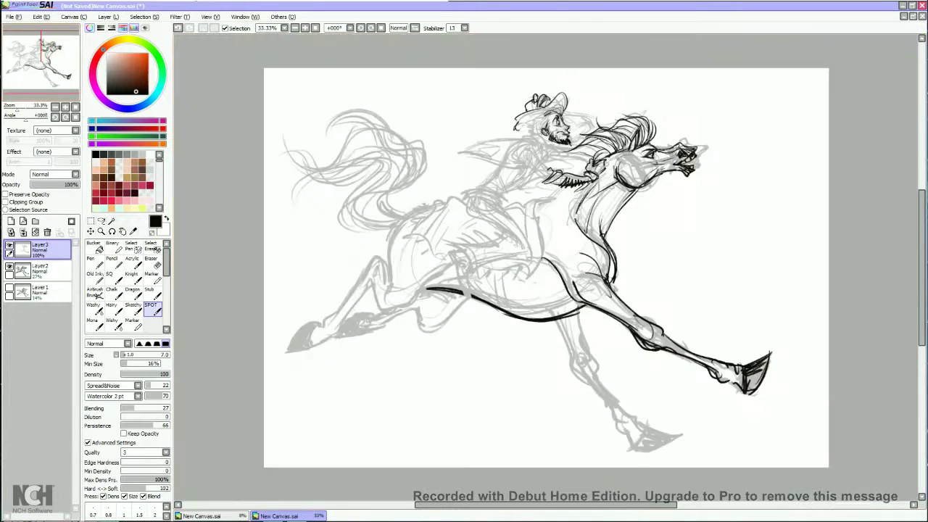
{"action": "scroll", "coordinate": [551, 268], "scroll_direction": "up", "scroll_amount": 3}
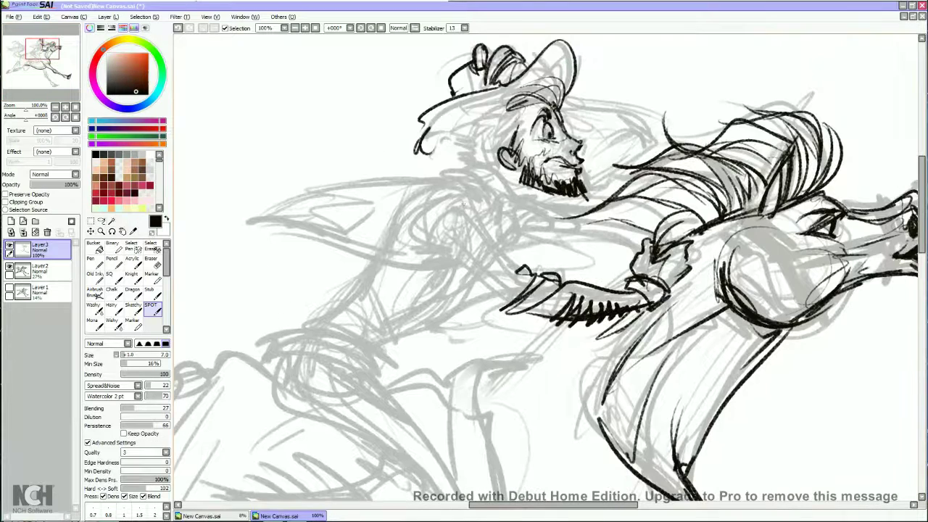
{"action": "mouse_move", "coordinate": [417, 219]}
{"action": "left_mouse_down"}
{"action": "mouse_move", "coordinate": [457, 189]}
{"action": "mouse_move", "coordinate": [515, 266]}
{"action": "left_mouse_up"}
{"action": "left_click_drag", "start_coordinate": [436, 240], "coordinate": [503, 301]}
{"action": "left_click_drag", "start_coordinate": [514, 262], "coordinate": [493, 308]}
{"action": "left_click_drag", "start_coordinate": [495, 304], "coordinate": [522, 313]}
{"action": "left_click_drag", "start_coordinate": [406, 239], "coordinate": [454, 251]}
{"action": "left_click_drag", "start_coordinate": [508, 291], "coordinate": [562, 326]}
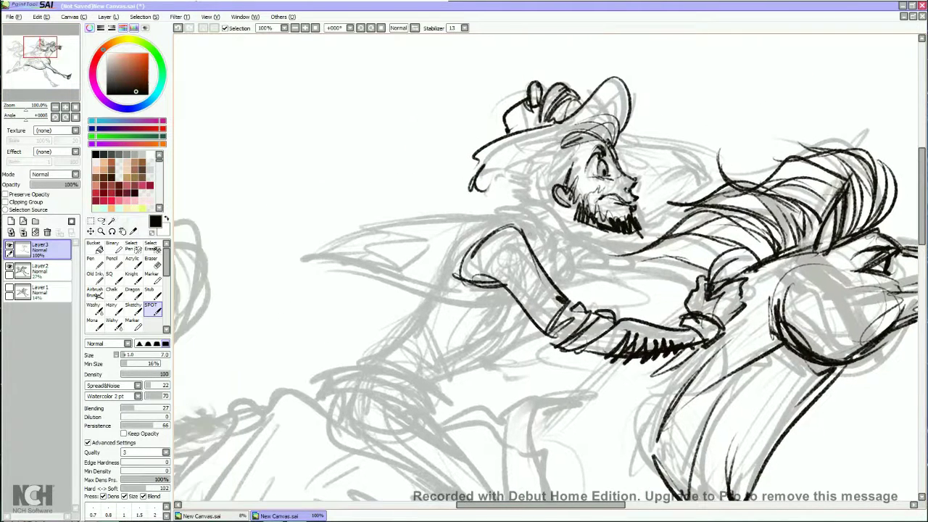
Ink the rider's coat collar, neck and neckerchief below the beard
{"action": "mouse_move", "coordinate": [518, 206]}
{"action": "left_mouse_down"}
{"action": "mouse_move", "coordinate": [566, 262]}
{"action": "mouse_move", "coordinate": [537, 250]}
{"action": "mouse_move", "coordinate": [568, 261]}
{"action": "mouse_move", "coordinate": [578, 250]}
{"action": "left_mouse_up"}
{"action": "mouse_move", "coordinate": [576, 246]}
{"action": "left_mouse_down"}
{"action": "mouse_move", "coordinate": [608, 276]}
{"action": "mouse_move", "coordinate": [563, 289]}
{"action": "left_mouse_up"}
{"action": "left_click_drag", "start_coordinate": [573, 243], "coordinate": [577, 290]}
{"action": "left_click_drag", "start_coordinate": [578, 215], "coordinate": [594, 248]}
{"action": "mouse_move", "coordinate": [574, 186]}
{"action": "left_mouse_down"}
{"action": "mouse_move", "coordinate": [578, 222]}
{"action": "mouse_move", "coordinate": [561, 234]}
{"action": "left_mouse_up"}
Ink the rider's swept-back hair from the temple to the nape beneath the hat brim
{"action": "mouse_move", "coordinate": [579, 146]}
{"action": "left_mouse_down"}
{"action": "mouse_move", "coordinate": [547, 181]}
{"action": "mouse_move", "coordinate": [519, 168]}
{"action": "mouse_move", "coordinate": [496, 183]}
{"action": "left_mouse_up"}
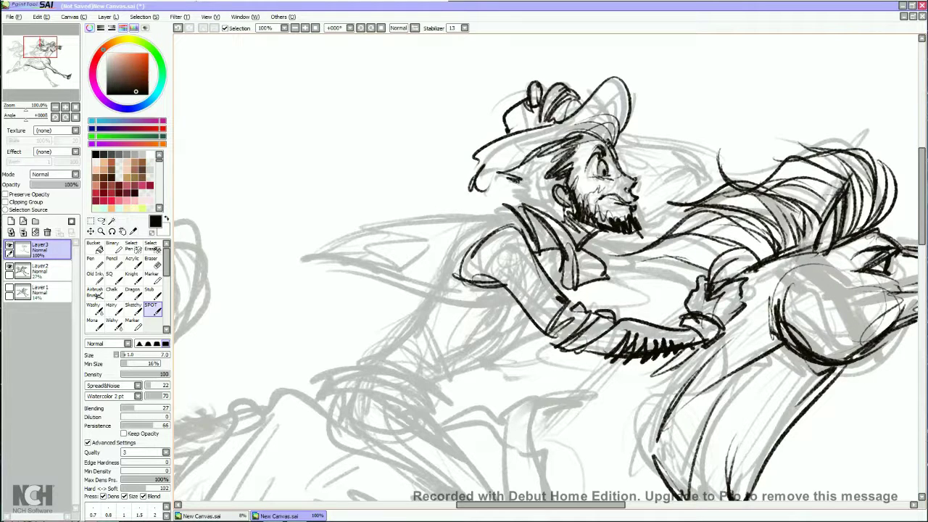
{"action": "left_click_drag", "start_coordinate": [554, 182], "coordinate": [516, 204]}
{"action": "left_click_drag", "start_coordinate": [561, 155], "coordinate": [520, 196]}
{"action": "left_click_drag", "start_coordinate": [563, 195], "coordinate": [535, 208]}
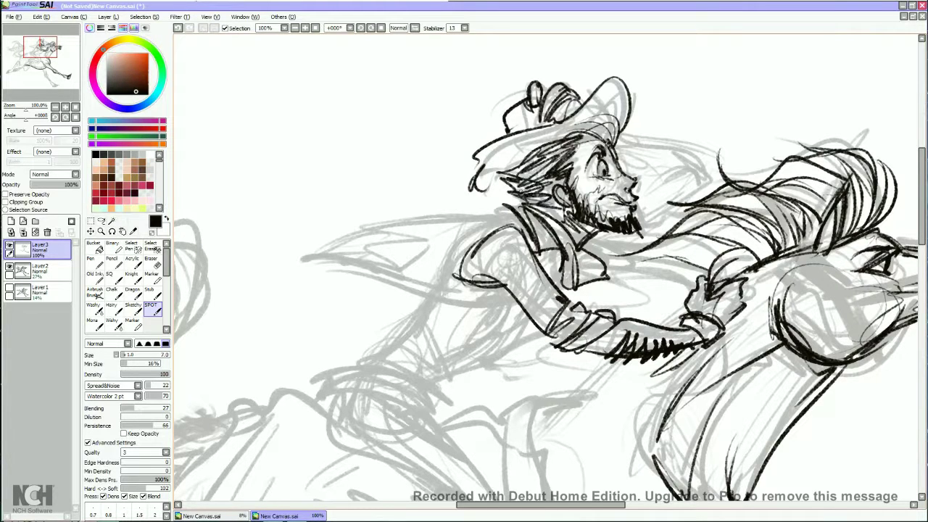
Ink the upper and lower edges of the rider's short cape flying back from his shoulders
{"action": "left_click_drag", "start_coordinate": [551, 290], "coordinate": [567, 288]}
{"action": "mouse_move", "coordinate": [530, 209]}
{"action": "left_mouse_down"}
{"action": "mouse_move", "coordinate": [376, 215]}
{"action": "mouse_move", "coordinate": [326, 246]}
{"action": "mouse_move", "coordinate": [382, 252]}
{"action": "mouse_move", "coordinate": [508, 299]}
{"action": "left_mouse_up"}
{"action": "left_click_drag", "start_coordinate": [406, 270], "coordinate": [529, 298]}
{"action": "left_click_drag", "start_coordinate": [317, 262], "coordinate": [426, 274]}
{"action": "mouse_move", "coordinate": [519, 207]}
{"action": "left_mouse_down"}
{"action": "mouse_move", "coordinate": [325, 266]}
{"action": "mouse_move", "coordinate": [516, 295]}
{"action": "left_mouse_up"}
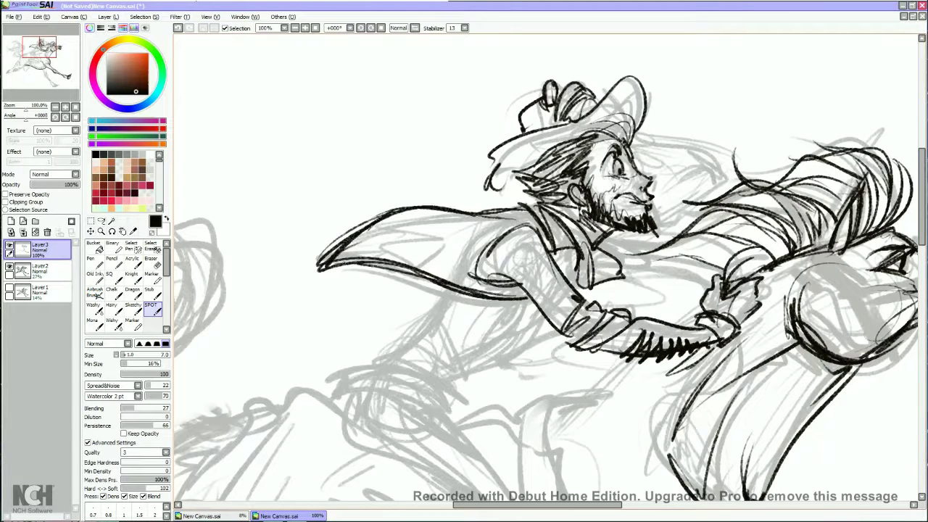
Ink the cape's underside fold, the rider's back and front torso lines, and the lines behind his near arm
{"action": "mouse_move", "coordinate": [396, 276]}
{"action": "left_mouse_down"}
{"action": "mouse_move", "coordinate": [451, 293]}
{"action": "mouse_move", "coordinate": [374, 365]}
{"action": "left_mouse_up"}
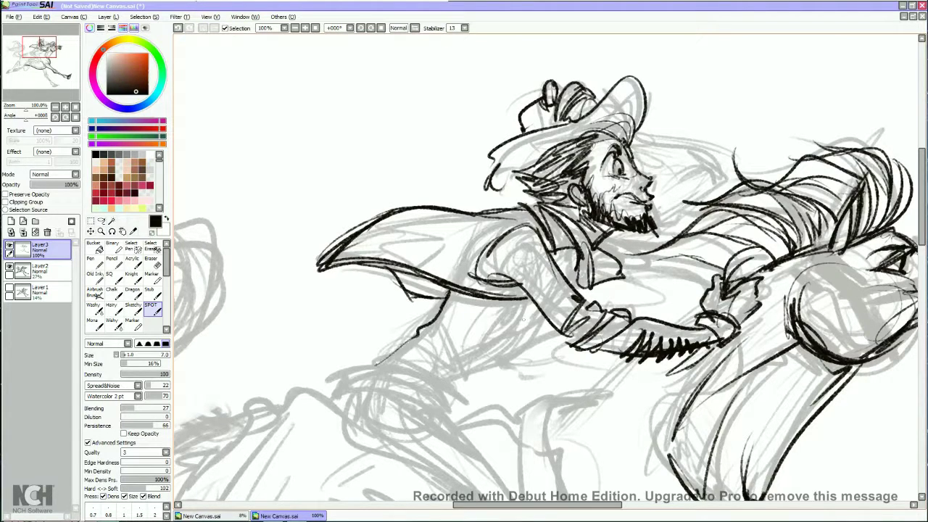
{"action": "left_click_drag", "start_coordinate": [546, 325], "coordinate": [442, 377]}
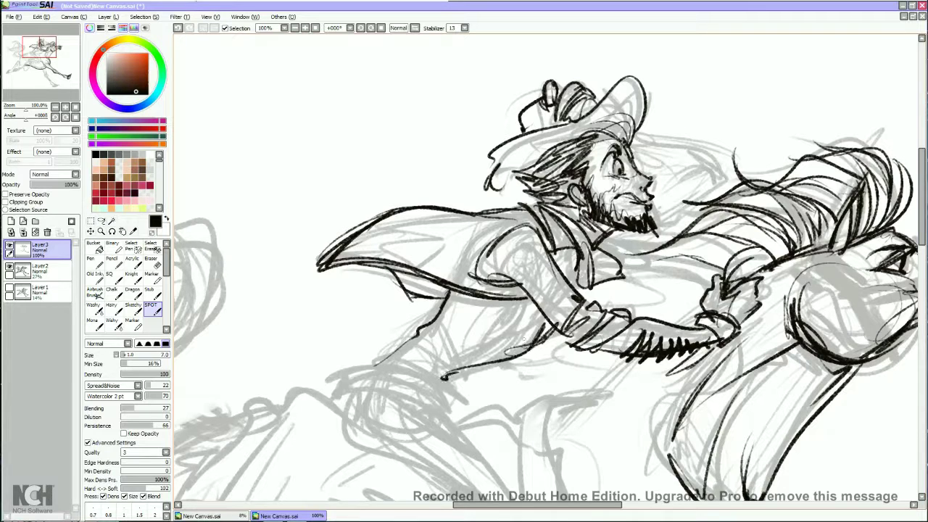
{"action": "left_click_drag", "start_coordinate": [581, 290], "coordinate": [493, 262]}
{"action": "left_click_drag", "start_coordinate": [598, 255], "coordinate": [508, 284]}
{"action": "left_click_drag", "start_coordinate": [594, 290], "coordinate": [500, 247]}
Ink the lines under the rider's torso, the saddle's pommel and the saddle blanket's long front edge
{"action": "mouse_move", "coordinate": [537, 328]}
{"action": "left_mouse_down"}
{"action": "mouse_move", "coordinate": [427, 340]}
{"action": "mouse_move", "coordinate": [444, 354]}
{"action": "left_mouse_up"}
{"action": "mouse_move", "coordinate": [544, 334]}
{"action": "left_mouse_down"}
{"action": "mouse_move", "coordinate": [481, 359]}
{"action": "mouse_move", "coordinate": [464, 381]}
{"action": "left_mouse_up"}
{"action": "mouse_move", "coordinate": [504, 370]}
{"action": "left_mouse_down"}
{"action": "mouse_move", "coordinate": [456, 393]}
{"action": "mouse_move", "coordinate": [515, 261]}
{"action": "mouse_move", "coordinate": [483, 270]}
{"action": "left_mouse_up"}
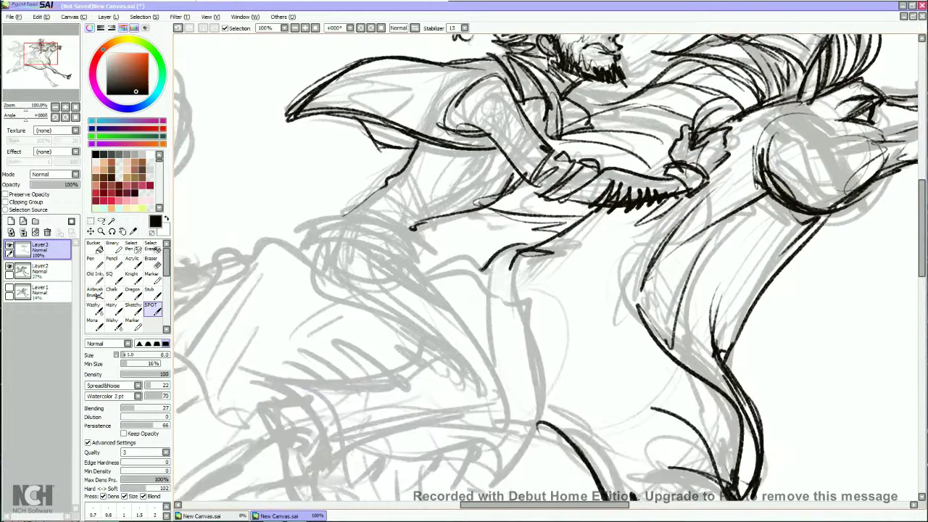
{"action": "left_click_drag", "start_coordinate": [425, 269], "coordinate": [489, 313]}
{"action": "left_click_drag", "start_coordinate": [523, 251], "coordinate": [513, 338]}
{"action": "left_click_drag", "start_coordinate": [516, 283], "coordinate": [513, 464]}
{"action": "mouse_move", "coordinate": [536, 242]}
{"action": "left_mouse_down"}
{"action": "mouse_move", "coordinate": [512, 305]}
{"action": "mouse_move", "coordinate": [516, 345]}
{"action": "left_mouse_up"}
{"action": "mouse_move", "coordinate": [528, 242]}
{"action": "left_mouse_down"}
{"action": "mouse_move", "coordinate": [483, 286]}
{"action": "mouse_move", "coordinate": [481, 338]}
{"action": "left_mouse_up"}
{"action": "mouse_move", "coordinate": [497, 274]}
{"action": "left_mouse_down"}
{"action": "mouse_move", "coordinate": [490, 342]}
{"action": "mouse_move", "coordinate": [580, 138]}
{"action": "left_mouse_up"}
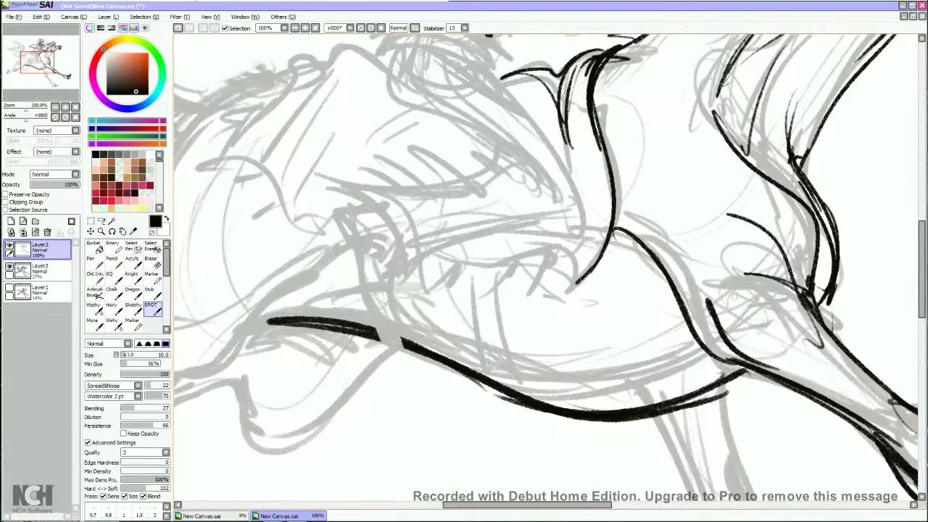
Ink the saddle blanket's curved lower hem and a row of small triangles along its front border
{"action": "left_click_drag", "start_coordinate": [589, 268], "coordinate": [440, 255]}
{"action": "left_click_drag", "start_coordinate": [569, 259], "coordinate": [552, 305]}
{"action": "mouse_move", "coordinate": [475, 181]}
{"action": "left_mouse_down"}
{"action": "mouse_move", "coordinate": [555, 157]}
{"action": "mouse_move", "coordinate": [630, 194]}
{"action": "left_mouse_up"}
{"action": "left_click_drag", "start_coordinate": [501, 287], "coordinate": [580, 309]}
{"action": "mouse_move", "coordinate": [613, 284]}
{"action": "left_mouse_down"}
{"action": "mouse_move", "coordinate": [631, 297]}
{"action": "mouse_move", "coordinate": [657, 289]}
{"action": "left_mouse_up"}
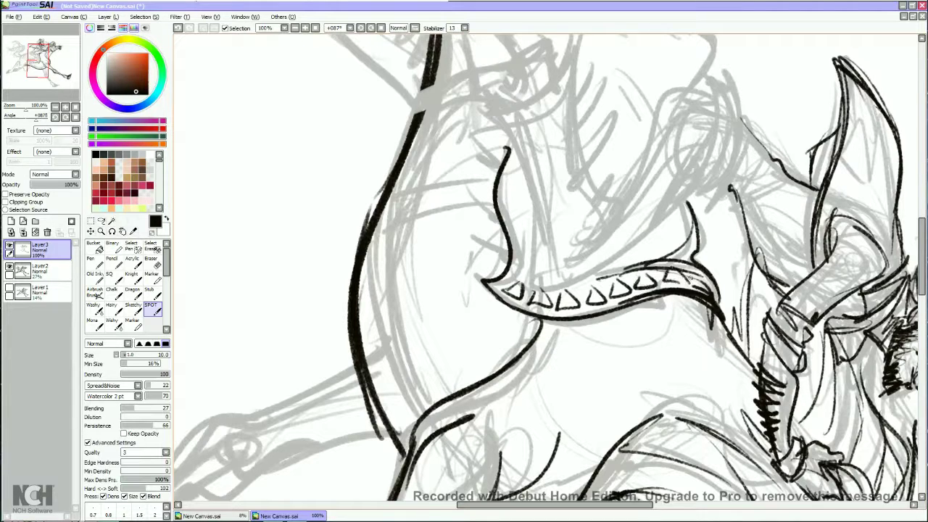
Ink short fringe strokes hanging along the saddle blanket's lower hem
{"action": "left_click_drag", "start_coordinate": [501, 248], "coordinate": [464, 278]}
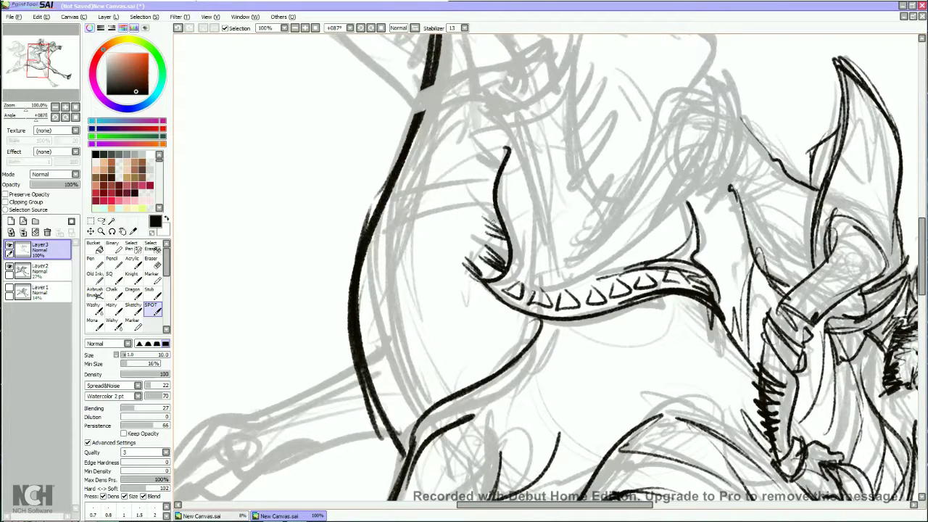
{"action": "left_click_drag", "start_coordinate": [500, 192], "coordinate": [479, 213]}
{"action": "mouse_move", "coordinate": [494, 176]}
{"action": "left_mouse_down"}
{"action": "mouse_move", "coordinate": [477, 202]}
{"action": "mouse_move", "coordinate": [475, 187]}
{"action": "left_mouse_up"}
{"action": "scroll", "coordinate": [551, 290], "scroll_direction": "up", "scroll_amount": 2}
{"action": "left_click_drag", "start_coordinate": [511, 216], "coordinate": [488, 247]}
{"action": "left_click_drag", "start_coordinate": [515, 242], "coordinate": [509, 253]}
{"action": "left_click_drag", "start_coordinate": [504, 200], "coordinate": [493, 221]}
Ink the rider's belt around his waist with its upper and lower edges and crossing loops
{"action": "mouse_move", "coordinate": [753, 204]}
{"action": "left_mouse_down"}
{"action": "mouse_move", "coordinate": [667, 277]}
{"action": "mouse_move", "coordinate": [688, 335]}
{"action": "mouse_move", "coordinate": [545, 251]}
{"action": "mouse_move", "coordinate": [526, 306]}
{"action": "mouse_move", "coordinate": [496, 311]}
{"action": "left_mouse_up"}
{"action": "left_click_drag", "start_coordinate": [517, 235], "coordinate": [500, 309]}
{"action": "left_click_drag", "start_coordinate": [515, 204], "coordinate": [510, 239]}
{"action": "left_click_drag", "start_coordinate": [523, 234], "coordinate": [519, 294]}
{"action": "left_click_drag", "start_coordinate": [510, 255], "coordinate": [541, 262]}
{"action": "left_click_drag", "start_coordinate": [510, 270], "coordinate": [538, 275]}
{"action": "left_click_drag", "start_coordinate": [537, 218], "coordinate": [506, 205]}
{"action": "left_click_drag", "start_coordinate": [508, 208], "coordinate": [511, 266]}
{"action": "mouse_move", "coordinate": [535, 220]}
{"action": "left_mouse_down"}
{"action": "mouse_move", "coordinate": [584, 293]}
{"action": "mouse_move", "coordinate": [535, 310]}
{"action": "left_mouse_up"}
Ink the front edge of the rider's shirt with short folds between the belt and the near arm
{"action": "mouse_move", "coordinate": [537, 299]}
{"action": "left_mouse_down"}
{"action": "mouse_move", "coordinate": [557, 357]}
{"action": "mouse_move", "coordinate": [586, 397]}
{"action": "left_mouse_up"}
{"action": "left_click_drag", "start_coordinate": [567, 370], "coordinate": [585, 396]}
{"action": "left_click_drag", "start_coordinate": [600, 345], "coordinate": [560, 358]}
{"action": "left_click_drag", "start_coordinate": [563, 369], "coordinate": [580, 396]}
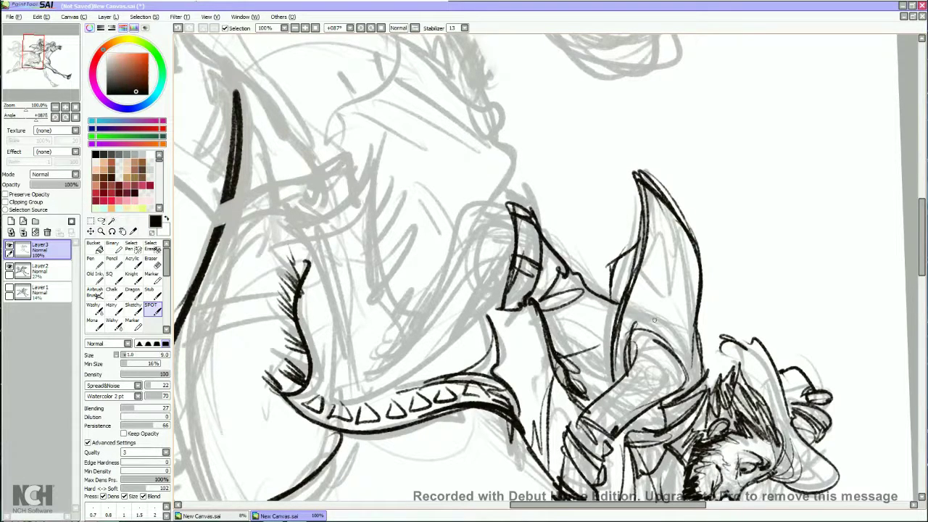
Draw a checked pattern of crossing lines over the rider's near upper sleeve
{"action": "left_click_drag", "start_coordinate": [624, 354], "coordinate": [674, 360]}
{"action": "mouse_move", "coordinate": [680, 387]}
{"action": "left_mouse_down"}
{"action": "mouse_move", "coordinate": [679, 366]}
{"action": "mouse_move", "coordinate": [615, 422]}
{"action": "left_mouse_up"}
{"action": "left_click_drag", "start_coordinate": [674, 348], "coordinate": [629, 394]}
{"action": "left_click_drag", "start_coordinate": [667, 355], "coordinate": [601, 422]}
{"action": "left_click_drag", "start_coordinate": [642, 368], "coordinate": [591, 422]}
{"action": "mouse_move", "coordinate": [640, 376]}
{"action": "left_mouse_down"}
{"action": "mouse_move", "coordinate": [589, 413]}
{"action": "mouse_move", "coordinate": [591, 430]}
{"action": "left_mouse_up"}
{"action": "left_click_drag", "start_coordinate": [644, 396], "coordinate": [605, 416]}
{"action": "left_click_drag", "start_coordinate": [657, 375], "coordinate": [618, 403]}
{"action": "left_click_drag", "start_coordinate": [670, 375], "coordinate": [616, 427]}
{"action": "left_click_drag", "start_coordinate": [684, 359], "coordinate": [629, 377]}
{"action": "left_click_drag", "start_coordinate": [667, 347], "coordinate": [631, 364]}
Draw a matching checked pattern of crossing lines over the rider's shirt between belt and cape
{"action": "mouse_move", "coordinate": [616, 285]}
{"action": "left_mouse_down"}
{"action": "mouse_move", "coordinate": [564, 319]}
{"action": "mouse_move", "coordinate": [545, 347]}
{"action": "left_mouse_up"}
{"action": "mouse_move", "coordinate": [538, 289]}
{"action": "left_mouse_down"}
{"action": "mouse_move", "coordinate": [579, 350]}
{"action": "mouse_move", "coordinate": [574, 388]}
{"action": "left_mouse_up"}
{"action": "left_click_drag", "start_coordinate": [614, 321], "coordinate": [588, 351]}
{"action": "left_click_drag", "start_coordinate": [608, 302], "coordinate": [557, 351]}
{"action": "left_click_drag", "start_coordinate": [596, 296], "coordinate": [552, 337]}
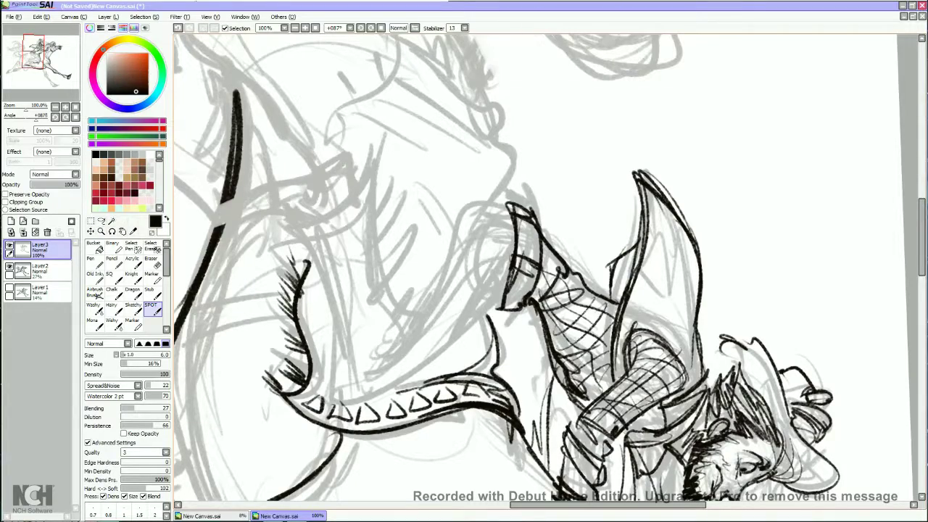
{"action": "key", "text": "End"}
{"action": "key", "text": "End"}
{"action": "key", "text": "End"}
{"action": "key", "text": "End"}
{"action": "key", "text": "End"}
{"action": "key", "text": "End"}
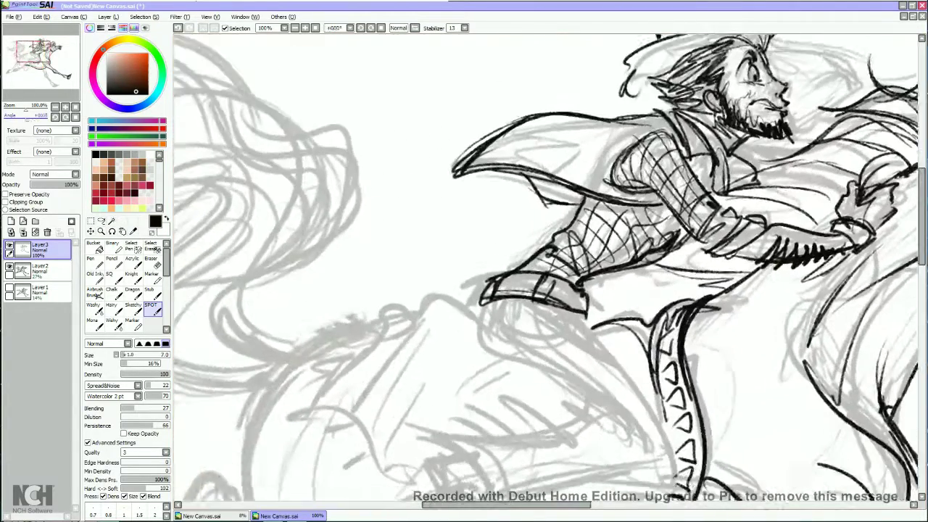
Outline the rider's near thigh from belt to knee with a larger brush and fill it solid black
{"action": "left_click_drag", "start_coordinate": [412, 163], "coordinate": [423, 193]}
{"action": "mouse_move", "coordinate": [436, 150]}
{"action": "left_mouse_down"}
{"action": "mouse_move", "coordinate": [475, 215]}
{"action": "mouse_move", "coordinate": [521, 206]}
{"action": "left_mouse_up"}
{"action": "left_click_drag", "start_coordinate": [480, 158], "coordinate": [595, 291]}
{"action": "key", "text": "bracketright"}
{"action": "key", "text": "bracketright"}
{"action": "key", "text": "bracketright"}
{"action": "left_click_drag", "start_coordinate": [545, 218], "coordinate": [594, 298]}
{"action": "left_click_drag", "start_coordinate": [402, 153], "coordinate": [557, 270]}
{"action": "left_click_drag", "start_coordinate": [508, 239], "coordinate": [513, 263]}
{"action": "mouse_move", "coordinate": [450, 157]}
{"action": "left_mouse_down"}
{"action": "mouse_move", "coordinate": [429, 190]}
{"action": "mouse_move", "coordinate": [412, 189]}
{"action": "mouse_move", "coordinate": [519, 210]}
{"action": "mouse_move", "coordinate": [441, 174]}
{"action": "mouse_move", "coordinate": [573, 268]}
{"action": "left_mouse_up"}
{"action": "left_click_drag", "start_coordinate": [522, 210], "coordinate": [588, 284]}
Ink the outline of the rider's bent lower leg with fringe strokes along its upper edge
{"action": "mouse_move", "coordinate": [526, 268]}
{"action": "left_mouse_down"}
{"action": "mouse_move", "coordinate": [477, 287]}
{"action": "mouse_move", "coordinate": [403, 290]}
{"action": "left_mouse_up"}
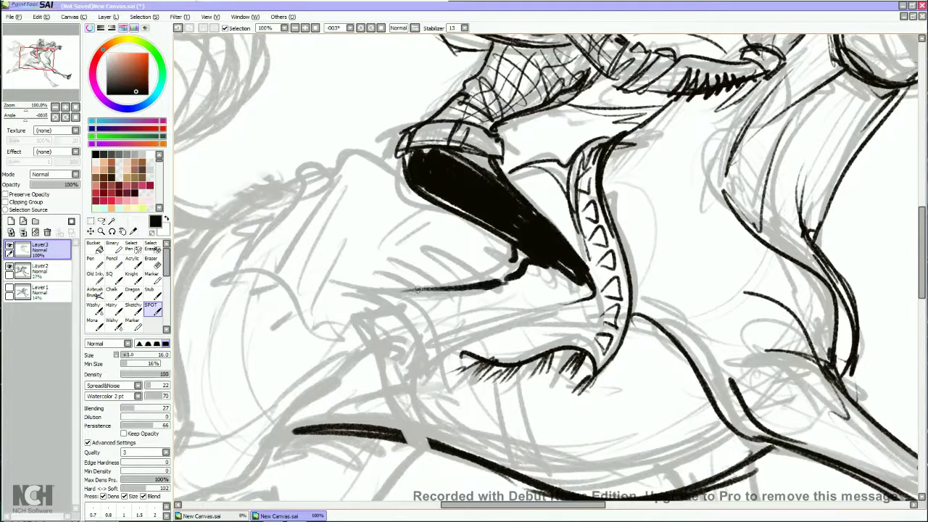
{"action": "left_click_drag", "start_coordinate": [451, 253], "coordinate": [484, 273]}
{"action": "left_click_drag", "start_coordinate": [438, 255], "coordinate": [461, 280]}
{"action": "mouse_move", "coordinate": [419, 255]}
{"action": "left_mouse_down"}
{"action": "mouse_move", "coordinate": [439, 277]}
{"action": "mouse_move", "coordinate": [432, 297]}
{"action": "left_mouse_up"}
{"action": "left_click_drag", "start_coordinate": [415, 274], "coordinate": [353, 293]}
{"action": "left_click_drag", "start_coordinate": [353, 294], "coordinate": [434, 362]}
{"action": "mouse_move", "coordinate": [428, 360]}
{"action": "left_mouse_down"}
{"action": "mouse_move", "coordinate": [558, 307]}
{"action": "mouse_move", "coordinate": [435, 352]}
{"action": "left_mouse_up"}
Fill the rider's lower leg with black and ink the stirrup hanging below it
{"action": "left_click_drag", "start_coordinate": [584, 276], "coordinate": [485, 323]}
{"action": "mouse_move", "coordinate": [551, 290]}
{"action": "left_mouse_down"}
{"action": "mouse_move", "coordinate": [441, 333]}
{"action": "mouse_move", "coordinate": [432, 327]}
{"action": "left_mouse_up"}
{"action": "mouse_move", "coordinate": [494, 304]}
{"action": "left_mouse_down"}
{"action": "mouse_move", "coordinate": [427, 328]}
{"action": "mouse_move", "coordinate": [376, 300]}
{"action": "left_mouse_up"}
{"action": "mouse_move", "coordinate": [408, 338]}
{"action": "left_mouse_down"}
{"action": "mouse_move", "coordinate": [438, 300]}
{"action": "mouse_move", "coordinate": [358, 276]}
{"action": "mouse_move", "coordinate": [419, 323]}
{"action": "left_mouse_up"}
{"action": "mouse_move", "coordinate": [360, 305]}
{"action": "left_mouse_down"}
{"action": "mouse_move", "coordinate": [431, 345]}
{"action": "mouse_move", "coordinate": [464, 335]}
{"action": "mouse_move", "coordinate": [525, 259]}
{"action": "left_mouse_up"}
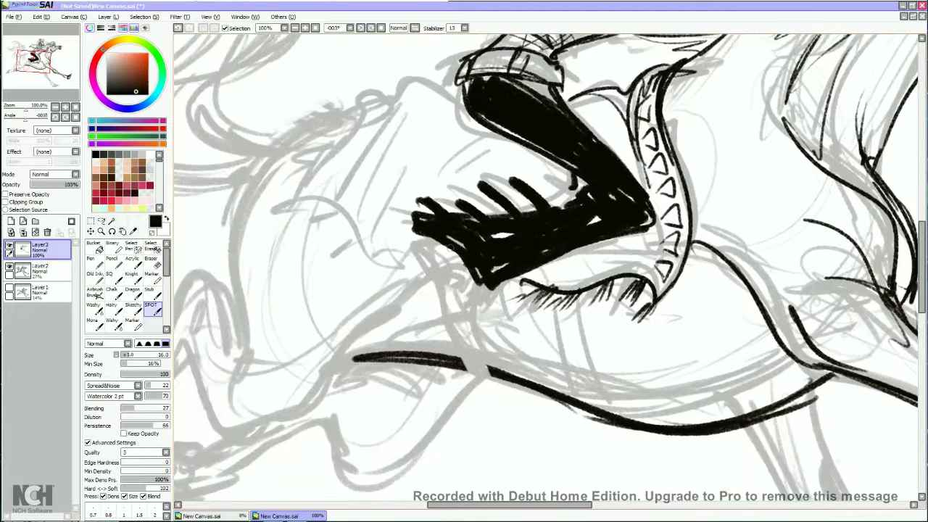
{"action": "mouse_move", "coordinate": [470, 288]}
{"action": "left_mouse_down"}
{"action": "mouse_move", "coordinate": [491, 355]}
{"action": "mouse_move", "coordinate": [453, 335]}
{"action": "mouse_move", "coordinate": [439, 313]}
{"action": "mouse_move", "coordinate": [453, 262]}
{"action": "mouse_move", "coordinate": [447, 312]}
{"action": "left_mouse_up"}
{"action": "mouse_move", "coordinate": [424, 238]}
{"action": "left_mouse_down"}
{"action": "mouse_move", "coordinate": [438, 274]}
{"action": "mouse_move", "coordinate": [461, 258]}
{"action": "left_mouse_up"}
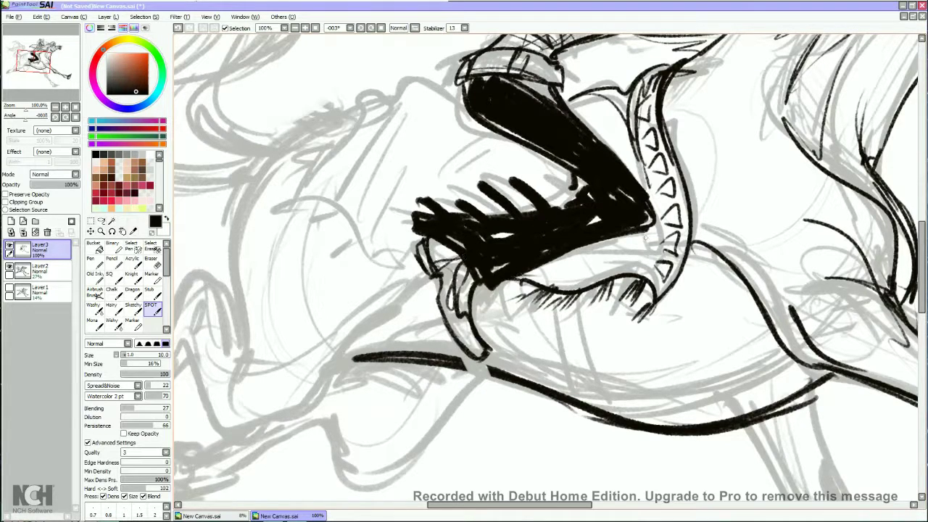
Ink the blanket's inner border line, small triangles and extra fringe beneath the rider's lower leg
{"action": "left_click_drag", "start_coordinate": [643, 261], "coordinate": [546, 257]}
{"action": "left_click_drag", "start_coordinate": [629, 262], "coordinate": [617, 271]}
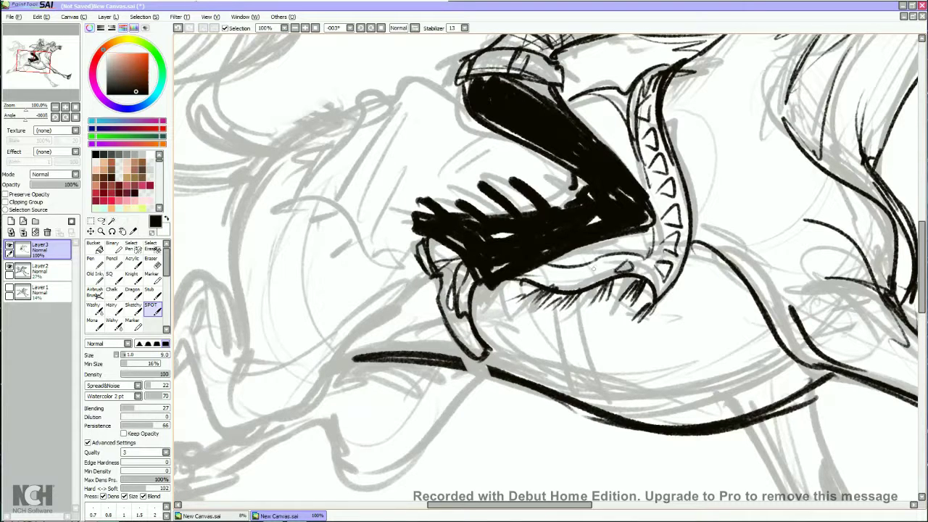
{"action": "left_click_drag", "start_coordinate": [554, 276], "coordinate": [500, 297]}
{"action": "left_click_drag", "start_coordinate": [514, 285], "coordinate": [484, 303]}
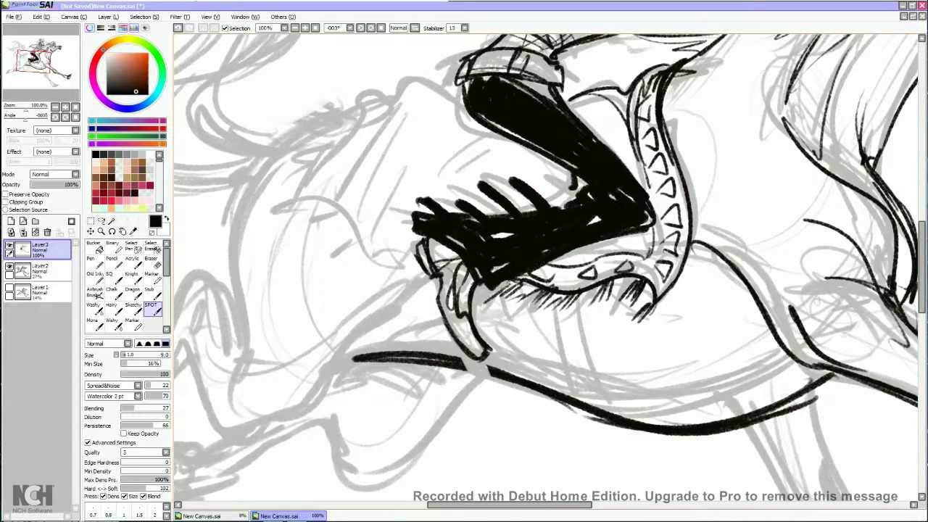
Ink the front contour of the horse's near hind leg below the stirrup and undo the last two strokes
{"action": "mouse_move", "coordinate": [499, 376]}
{"action": "left_mouse_down"}
{"action": "mouse_move", "coordinate": [464, 262]}
{"action": "mouse_move", "coordinate": [406, 319]}
{"action": "left_mouse_up"}
{"action": "left_click_drag", "start_coordinate": [479, 255], "coordinate": [367, 396]}
{"action": "left_click_drag", "start_coordinate": [391, 359], "coordinate": [342, 397]}
{"action": "mouse_move", "coordinate": [406, 326]}
{"action": "left_mouse_down"}
{"action": "mouse_move", "coordinate": [500, 275]}
{"action": "mouse_move", "coordinate": [519, 299]}
{"action": "mouse_move", "coordinate": [560, 280]}
{"action": "left_mouse_up"}
{"action": "key", "text": "ctrl+z"}
{"action": "key", "text": "ctrl+z"}
Ink the hock and the rear edge of the horse's near hind thigh
{"action": "mouse_move", "coordinate": [595, 208]}
{"action": "left_mouse_down"}
{"action": "mouse_move", "coordinate": [452, 330]}
{"action": "mouse_move", "coordinate": [395, 255]}
{"action": "mouse_move", "coordinate": [401, 312]}
{"action": "left_mouse_up"}
{"action": "left_click_drag", "start_coordinate": [442, 234], "coordinate": [448, 270]}
{"action": "left_click_drag", "start_coordinate": [419, 309], "coordinate": [443, 260]}
{"action": "mouse_move", "coordinate": [434, 199]}
{"action": "left_mouse_down"}
{"action": "mouse_move", "coordinate": [453, 268]}
{"action": "mouse_move", "coordinate": [413, 370]}
{"action": "left_mouse_up"}
{"action": "left_click_drag", "start_coordinate": [487, 142], "coordinate": [435, 200]}
{"action": "left_click_drag", "start_coordinate": [580, 151], "coordinate": [543, 167]}
{"action": "left_click_drag", "start_coordinate": [603, 193], "coordinate": [534, 240]}
{"action": "left_click_drag", "start_coordinate": [617, 203], "coordinate": [545, 246]}
{"action": "mouse_move", "coordinate": [569, 154]}
{"action": "left_mouse_down"}
{"action": "mouse_move", "coordinate": [503, 144]}
{"action": "mouse_move", "coordinate": [462, 172]}
{"action": "left_mouse_up"}
{"action": "key", "text": "ctrl+z"}
{"action": "key", "text": "ctrl+z"}
{"action": "key", "text": "ctrl+z"}
{"action": "key", "text": "ctrl+z"}
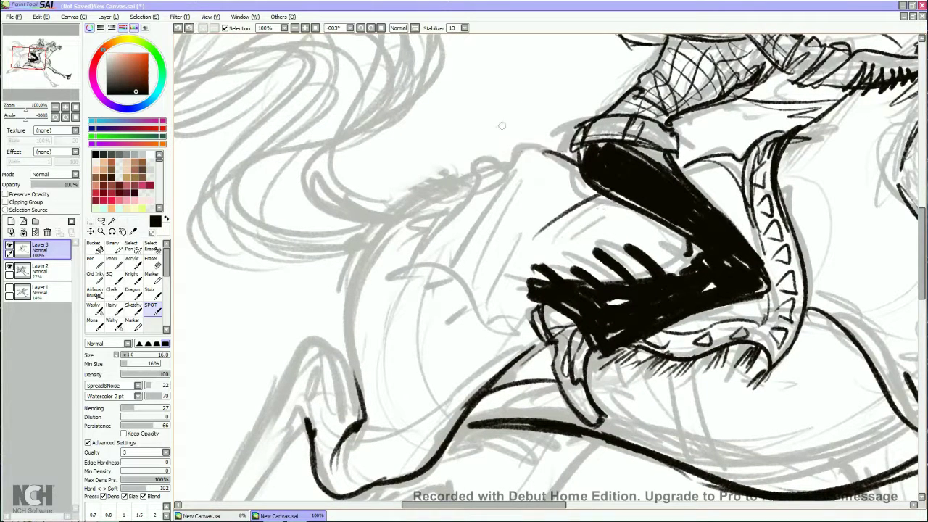
Ink the saddle blanket's rear edges, its border triangles and the tassels along its back hem
{"action": "mouse_move", "coordinate": [573, 165]}
{"action": "left_mouse_down"}
{"action": "mouse_move", "coordinate": [512, 147]}
{"action": "mouse_move", "coordinate": [468, 253]}
{"action": "left_mouse_up"}
{"action": "mouse_move", "coordinate": [500, 174]}
{"action": "left_mouse_down"}
{"action": "mouse_move", "coordinate": [470, 254]}
{"action": "mouse_move", "coordinate": [436, 216]}
{"action": "mouse_move", "coordinate": [444, 266]}
{"action": "mouse_move", "coordinate": [534, 329]}
{"action": "mouse_move", "coordinate": [496, 342]}
{"action": "left_mouse_up"}
{"action": "mouse_move", "coordinate": [509, 333]}
{"action": "left_mouse_down"}
{"action": "mouse_move", "coordinate": [484, 351]}
{"action": "mouse_move", "coordinate": [435, 340]}
{"action": "left_mouse_up"}
{"action": "left_click_drag", "start_coordinate": [467, 312], "coordinate": [433, 319]}
{"action": "mouse_move", "coordinate": [454, 287]}
{"action": "left_mouse_down"}
{"action": "mouse_move", "coordinate": [415, 303]}
{"action": "mouse_move", "coordinate": [385, 276]}
{"action": "left_mouse_up"}
{"action": "left_click_drag", "start_coordinate": [419, 293], "coordinate": [372, 300]}
{"action": "mouse_move", "coordinate": [397, 270]}
{"action": "left_mouse_down"}
{"action": "mouse_move", "coordinate": [367, 279]}
{"action": "mouse_move", "coordinate": [368, 293]}
{"action": "left_mouse_up"}
{"action": "mouse_move", "coordinate": [504, 171]}
{"action": "left_mouse_down"}
{"action": "mouse_move", "coordinate": [451, 238]}
{"action": "mouse_move", "coordinate": [500, 288]}
{"action": "mouse_move", "coordinate": [506, 317]}
{"action": "left_mouse_up"}
{"action": "left_click_drag", "start_coordinate": [482, 288], "coordinate": [469, 297]}
{"action": "mouse_move", "coordinate": [465, 254]}
{"action": "left_mouse_down"}
{"action": "mouse_move", "coordinate": [452, 265]}
{"action": "mouse_move", "coordinate": [434, 250]}
{"action": "left_mouse_up"}
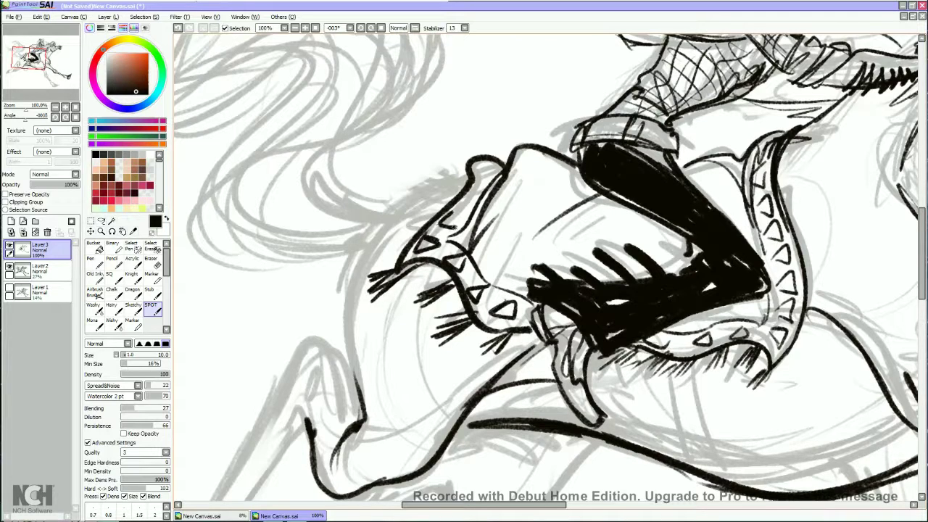
Ink an inner band of black blocks along the saddle blanket's rear and lower edges
{"action": "left_click_drag", "start_coordinate": [473, 185], "coordinate": [462, 207]}
{"action": "mouse_move", "coordinate": [536, 145]}
{"action": "left_mouse_down"}
{"action": "mouse_move", "coordinate": [478, 265]}
{"action": "mouse_move", "coordinate": [507, 174]}
{"action": "left_mouse_up"}
{"action": "mouse_move", "coordinate": [492, 260]}
{"action": "left_mouse_down"}
{"action": "mouse_move", "coordinate": [485, 274]}
{"action": "mouse_move", "coordinate": [511, 283]}
{"action": "left_mouse_up"}
{"action": "mouse_move", "coordinate": [762, 301]}
{"action": "left_mouse_down"}
{"action": "mouse_move", "coordinate": [688, 324]}
{"action": "mouse_move", "coordinate": [703, 316]}
{"action": "left_mouse_up"}
{"action": "left_click_drag", "start_coordinate": [771, 295], "coordinate": [737, 324]}
{"action": "mouse_move", "coordinate": [738, 164]}
{"action": "left_mouse_down"}
{"action": "mouse_move", "coordinate": [741, 218]}
{"action": "mouse_move", "coordinate": [758, 244]}
{"action": "left_mouse_up"}
Ink zigzag patterns on the blanket behind the rider's leg and darken his belt with dense hatching
{"action": "mouse_move", "coordinate": [563, 159]}
{"action": "left_mouse_down"}
{"action": "mouse_move", "coordinate": [511, 234]}
{"action": "mouse_move", "coordinate": [572, 232]}
{"action": "mouse_move", "coordinate": [589, 262]}
{"action": "left_mouse_up"}
{"action": "left_click_drag", "start_coordinate": [517, 228], "coordinate": [610, 280]}
{"action": "mouse_move", "coordinate": [635, 242]}
{"action": "left_mouse_down"}
{"action": "mouse_move", "coordinate": [666, 272]}
{"action": "mouse_move", "coordinate": [649, 277]}
{"action": "left_mouse_up"}
{"action": "left_click_drag", "start_coordinate": [621, 215], "coordinate": [576, 171]}
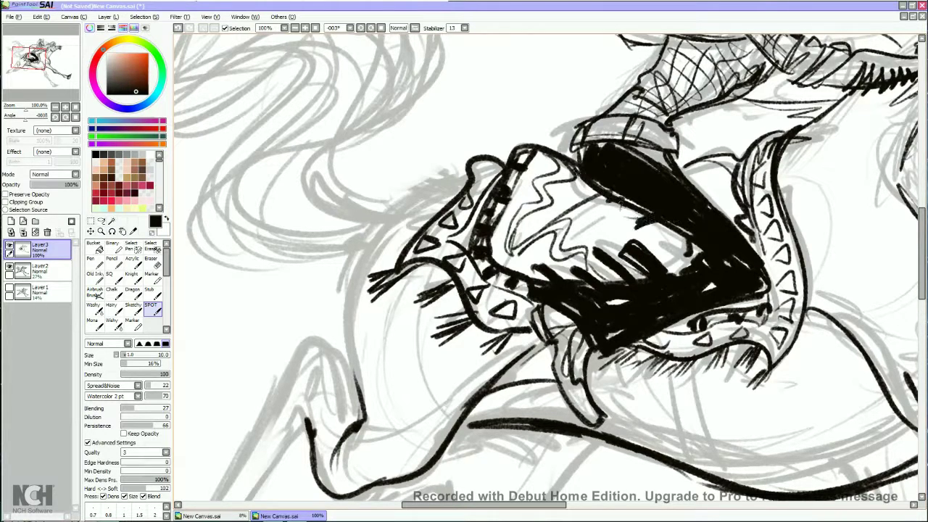
{"action": "mouse_move", "coordinate": [653, 125]}
{"action": "left_mouse_down"}
{"action": "mouse_move", "coordinate": [648, 146]}
{"action": "mouse_move", "coordinate": [688, 160]}
{"action": "left_mouse_up"}
{"action": "mouse_move", "coordinate": [625, 119]}
{"action": "left_mouse_down"}
{"action": "mouse_move", "coordinate": [589, 140]}
{"action": "mouse_move", "coordinate": [601, 114]}
{"action": "mouse_move", "coordinate": [580, 123]}
{"action": "left_mouse_up"}
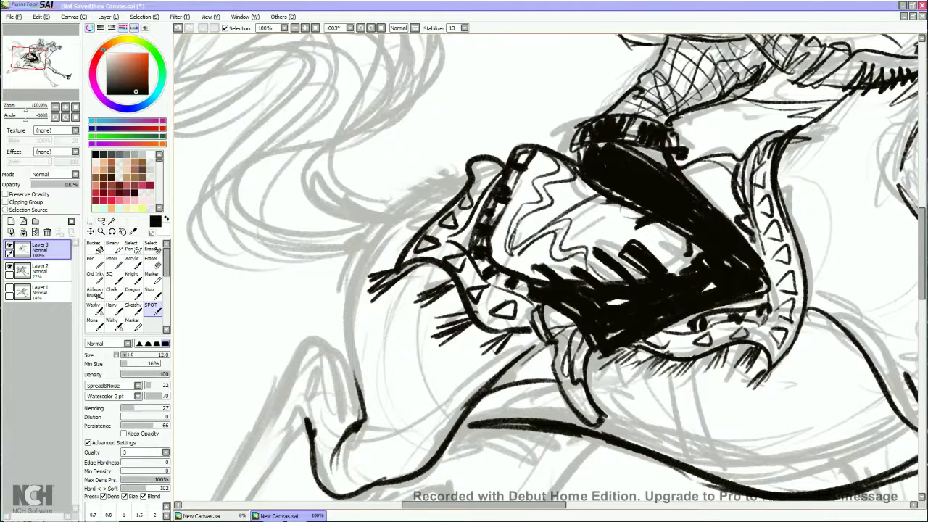
Ink more mane strands streaming beneath the rider's torso and near arm
{"action": "left_click_drag", "start_coordinate": [652, 254], "coordinate": [507, 355]}
{"action": "left_click_drag", "start_coordinate": [676, 217], "coordinate": [564, 231]}
{"action": "mouse_move", "coordinate": [684, 204]}
{"action": "left_mouse_down"}
{"action": "mouse_move", "coordinate": [563, 227]}
{"action": "mouse_move", "coordinate": [606, 206]}
{"action": "left_mouse_up"}
{"action": "left_click_drag", "start_coordinate": [675, 203], "coordinate": [695, 218]}
{"action": "mouse_move", "coordinate": [662, 184]}
{"action": "left_mouse_down"}
{"action": "mouse_move", "coordinate": [614, 202]}
{"action": "mouse_move", "coordinate": [565, 305]}
{"action": "left_mouse_up"}
{"action": "left_click_drag", "start_coordinate": [611, 248], "coordinate": [557, 277]}
{"action": "left_click_drag", "start_coordinate": [691, 230], "coordinate": [707, 193]}
{"action": "left_click_drag", "start_coordinate": [698, 200], "coordinate": [754, 187]}
{"action": "left_click_drag", "start_coordinate": [709, 206], "coordinate": [747, 169]}
{"action": "left_click_drag", "start_coordinate": [715, 267], "coordinate": [620, 333]}
{"action": "left_click_drag", "start_coordinate": [668, 292], "coordinate": [609, 362]}
{"action": "left_click_drag", "start_coordinate": [653, 304], "coordinate": [566, 443]}
Darken the rider's hair under the hat brim, his sideburn and his beard with dense strokes
{"action": "mouse_move", "coordinate": [458, 206]}
{"action": "left_mouse_down"}
{"action": "mouse_move", "coordinate": [505, 166]}
{"action": "mouse_move", "coordinate": [529, 177]}
{"action": "mouse_move", "coordinate": [526, 223]}
{"action": "left_mouse_up"}
{"action": "mouse_move", "coordinate": [500, 193]}
{"action": "left_mouse_down"}
{"action": "mouse_move", "coordinate": [531, 221]}
{"action": "mouse_move", "coordinate": [439, 224]}
{"action": "left_mouse_up"}
{"action": "mouse_move", "coordinate": [499, 219]}
{"action": "left_mouse_down"}
{"action": "mouse_move", "coordinate": [459, 254]}
{"action": "mouse_move", "coordinate": [473, 280]}
{"action": "left_mouse_up"}
{"action": "left_click_drag", "start_coordinate": [490, 274], "coordinate": [476, 292]}
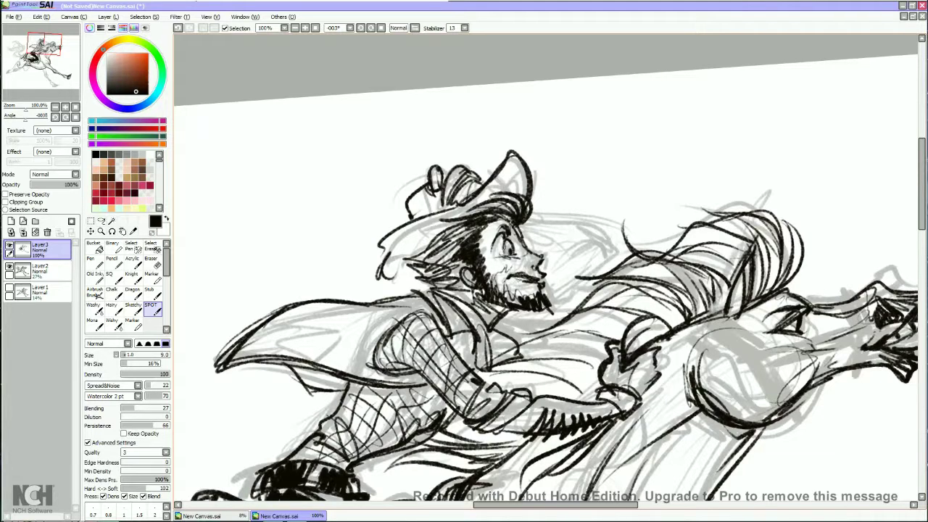
Undo the last two strokes on the rider's face and redraw his eyebrow heavier
{"action": "key", "text": "End"}
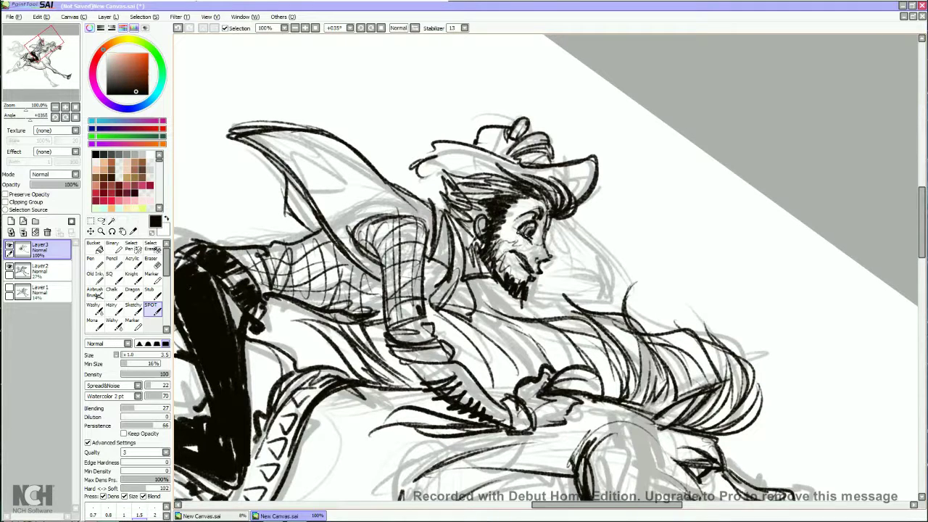
{"action": "key", "text": "ctrl+z"}
{"action": "key", "text": "ctrl+z"}
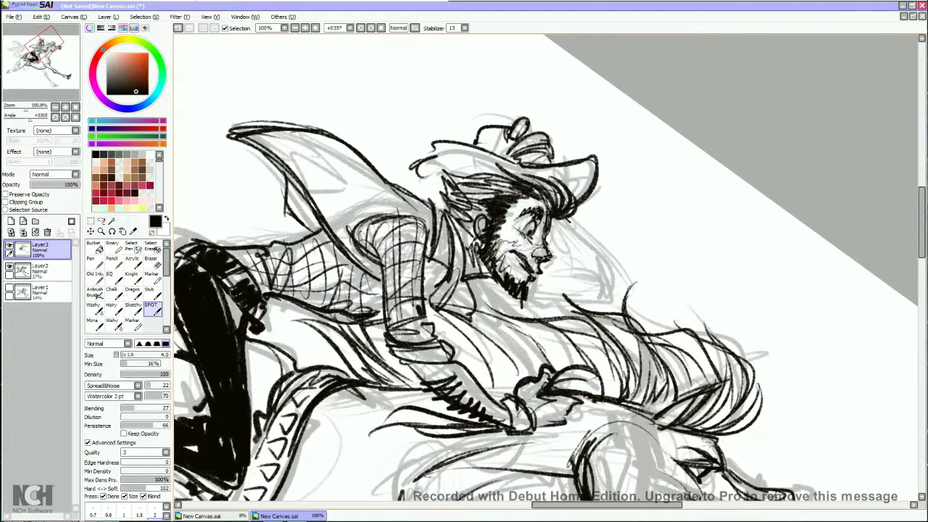
Ink the outline and folds of the rider's far arm in front of his beard
{"action": "left_click_drag", "start_coordinate": [564, 219], "coordinate": [613, 275]}
{"action": "mouse_move", "coordinate": [562, 256]}
{"action": "left_mouse_down"}
{"action": "mouse_move", "coordinate": [613, 279]}
{"action": "mouse_move", "coordinate": [595, 301]}
{"action": "mouse_move", "coordinate": [587, 280]}
{"action": "mouse_move", "coordinate": [476, 308]}
{"action": "left_mouse_up"}
{"action": "left_click_drag", "start_coordinate": [520, 281], "coordinate": [477, 301]}
{"action": "left_click_drag", "start_coordinate": [597, 280], "coordinate": [526, 287]}
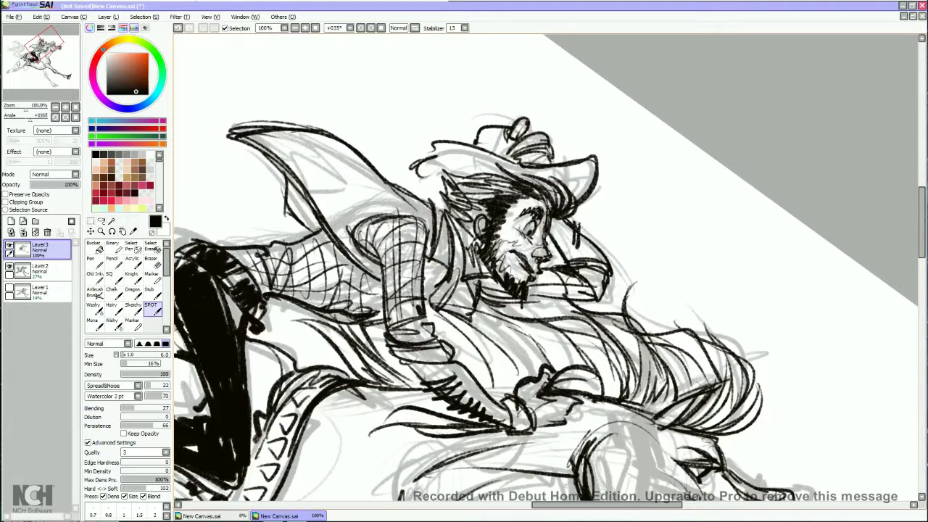
Add strokes along the hat's rear brim and the swept-back hair beneath it
{"action": "mouse_move", "coordinate": [413, 164]}
{"action": "left_mouse_down"}
{"action": "mouse_move", "coordinate": [448, 178]}
{"action": "mouse_move", "coordinate": [507, 168]}
{"action": "left_mouse_up"}
{"action": "mouse_move", "coordinate": [445, 172]}
{"action": "left_mouse_down"}
{"action": "mouse_move", "coordinate": [505, 196]}
{"action": "mouse_move", "coordinate": [485, 210]}
{"action": "mouse_move", "coordinate": [487, 202]}
{"action": "left_mouse_up"}
{"action": "left_click_drag", "start_coordinate": [462, 185], "coordinate": [504, 192]}
{"action": "mouse_move", "coordinate": [443, 195]}
{"action": "left_mouse_down"}
{"action": "mouse_move", "coordinate": [472, 222]}
{"action": "mouse_move", "coordinate": [470, 233]}
{"action": "left_mouse_up"}
Ink the horse's rump curve and the edges of the hind leg stretching back from the hock
{"action": "mouse_move", "coordinate": [507, 290]}
{"action": "left_mouse_down"}
{"action": "mouse_move", "coordinate": [736, 279]}
{"action": "mouse_move", "coordinate": [689, 290]}
{"action": "mouse_move", "coordinate": [747, 304]}
{"action": "left_mouse_up"}
{"action": "mouse_move", "coordinate": [611, 175]}
{"action": "left_mouse_down"}
{"action": "mouse_move", "coordinate": [546, 166]}
{"action": "mouse_move", "coordinate": [448, 173]}
{"action": "mouse_move", "coordinate": [380, 283]}
{"action": "left_mouse_up"}
{"action": "mouse_move", "coordinate": [391, 274]}
{"action": "left_mouse_down"}
{"action": "mouse_move", "coordinate": [386, 225]}
{"action": "mouse_move", "coordinate": [368, 213]}
{"action": "mouse_move", "coordinate": [319, 226]}
{"action": "left_mouse_up"}
{"action": "left_click_drag", "start_coordinate": [390, 216], "coordinate": [266, 257]}
{"action": "mouse_move", "coordinate": [338, 265]}
{"action": "left_mouse_down"}
{"action": "mouse_move", "coordinate": [516, 207]}
{"action": "mouse_move", "coordinate": [392, 219]}
{"action": "left_mouse_up"}
{"action": "left_click_drag", "start_coordinate": [501, 164], "coordinate": [335, 219]}
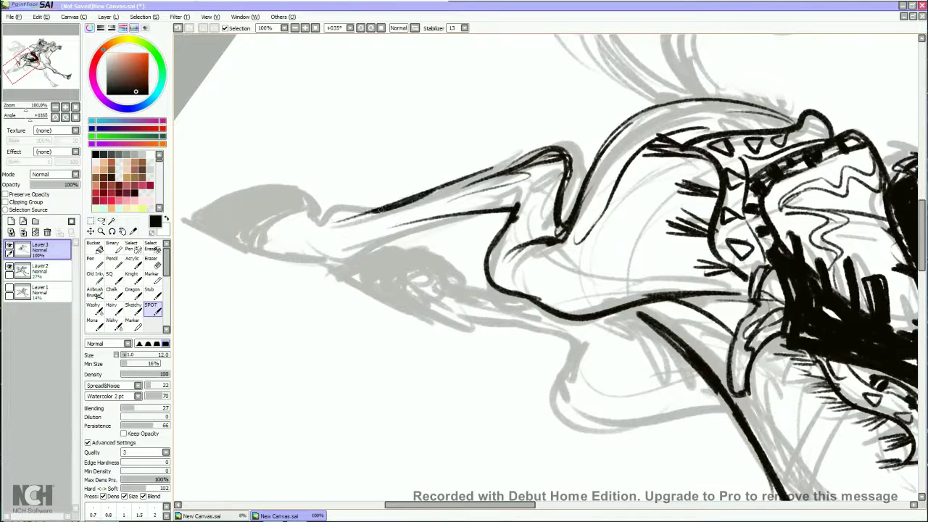
Ink the lower edges of the outstretched hind leg and the outline of its hoof
{"action": "left_click_drag", "start_coordinate": [411, 202], "coordinate": [314, 226]}
{"action": "mouse_move", "coordinate": [464, 215]}
{"action": "left_mouse_down"}
{"action": "mouse_move", "coordinate": [302, 261]}
{"action": "mouse_move", "coordinate": [244, 252]}
{"action": "mouse_move", "coordinate": [197, 226]}
{"action": "left_mouse_up"}
{"action": "left_click_drag", "start_coordinate": [268, 258], "coordinate": [184, 222]}
{"action": "mouse_move", "coordinate": [185, 219]}
{"action": "left_mouse_down"}
{"action": "mouse_move", "coordinate": [276, 187]}
{"action": "mouse_move", "coordinate": [307, 200]}
{"action": "mouse_move", "coordinate": [304, 221]}
{"action": "left_mouse_up"}
Ink the thigh and hock contours of the horse's far hind leg
{"action": "mouse_move", "coordinate": [297, 212]}
{"action": "left_mouse_down"}
{"action": "mouse_move", "coordinate": [249, 220]}
{"action": "mouse_move", "coordinate": [244, 245]}
{"action": "mouse_move", "coordinate": [646, 249]}
{"action": "mouse_move", "coordinate": [598, 316]}
{"action": "mouse_move", "coordinate": [582, 319]}
{"action": "mouse_move", "coordinate": [533, 284]}
{"action": "left_mouse_up"}
{"action": "mouse_move", "coordinate": [540, 209]}
{"action": "left_mouse_down"}
{"action": "mouse_move", "coordinate": [589, 190]}
{"action": "mouse_move", "coordinate": [580, 197]}
{"action": "left_mouse_up"}
{"action": "mouse_move", "coordinate": [565, 195]}
{"action": "left_mouse_down"}
{"action": "mouse_move", "coordinate": [564, 224]}
{"action": "mouse_move", "coordinate": [533, 243]}
{"action": "left_mouse_up"}
{"action": "left_click_drag", "start_coordinate": [657, 176], "coordinate": [537, 218]}
{"action": "left_click_drag", "start_coordinate": [602, 181], "coordinate": [533, 212]}
Ink the far hind leg's lower section down through the fetlock and hoof
{"action": "left_click_drag", "start_coordinate": [464, 290], "coordinate": [526, 239]}
{"action": "mouse_move", "coordinate": [580, 225]}
{"action": "left_mouse_down"}
{"action": "mouse_move", "coordinate": [512, 332]}
{"action": "mouse_move", "coordinate": [475, 355]}
{"action": "left_mouse_up"}
{"action": "left_click_drag", "start_coordinate": [534, 237], "coordinate": [420, 378]}
{"action": "left_click_drag", "start_coordinate": [449, 330], "coordinate": [399, 368]}
{"action": "left_click_drag", "start_coordinate": [432, 330], "coordinate": [453, 328]}
{"action": "left_click_drag", "start_coordinate": [464, 369], "coordinate": [378, 408]}
{"action": "mouse_move", "coordinate": [439, 335]}
{"action": "left_mouse_down"}
{"action": "mouse_move", "coordinate": [422, 380]}
{"action": "mouse_move", "coordinate": [416, 369]}
{"action": "left_mouse_up"}
{"action": "left_click_drag", "start_coordinate": [438, 359], "coordinate": [423, 377]}
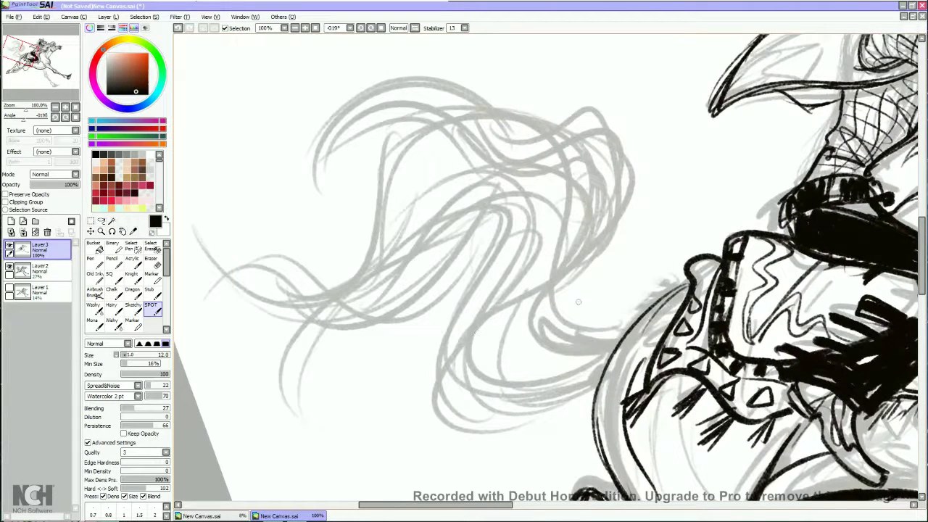
Ink the main S-shaped outlines of the horse's tail from the rump to its curled end
{"action": "mouse_move", "coordinate": [622, 351]}
{"action": "left_mouse_down"}
{"action": "mouse_move", "coordinate": [530, 339]}
{"action": "mouse_move", "coordinate": [611, 153]}
{"action": "left_mouse_up"}
{"action": "mouse_move", "coordinate": [399, 152]}
{"action": "left_mouse_down"}
{"action": "mouse_move", "coordinate": [580, 232]}
{"action": "mouse_move", "coordinate": [573, 371]}
{"action": "mouse_move", "coordinate": [523, 372]}
{"action": "left_mouse_up"}
{"action": "mouse_move", "coordinate": [599, 373]}
{"action": "left_mouse_down"}
{"action": "mouse_move", "coordinate": [500, 424]}
{"action": "mouse_move", "coordinate": [522, 232]}
{"action": "mouse_move", "coordinate": [464, 145]}
{"action": "left_mouse_up"}
{"action": "mouse_move", "coordinate": [583, 200]}
{"action": "left_mouse_down"}
{"action": "mouse_move", "coordinate": [391, 194]}
{"action": "mouse_move", "coordinate": [339, 283]}
{"action": "left_mouse_up"}
{"action": "left_click_drag", "start_coordinate": [543, 152], "coordinate": [395, 264]}
{"action": "mouse_move", "coordinate": [518, 214]}
{"action": "left_mouse_down"}
{"action": "mouse_move", "coordinate": [421, 267]}
{"action": "mouse_move", "coordinate": [319, 281]}
{"action": "mouse_move", "coordinate": [345, 280]}
{"action": "left_mouse_up"}
{"action": "left_click_drag", "start_coordinate": [421, 244], "coordinate": [322, 277]}
{"action": "left_click_drag", "start_coordinate": [424, 212], "coordinate": [323, 261]}
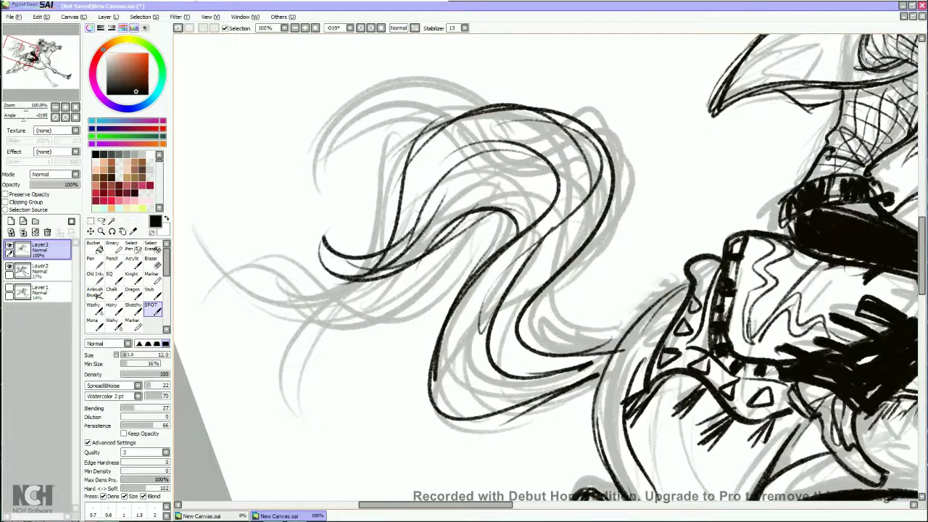
Add inner hair strands through the tail's upper loop
{"action": "left_click_drag", "start_coordinate": [364, 193], "coordinate": [376, 283]}
{"action": "left_click_drag", "start_coordinate": [440, 250], "coordinate": [342, 280]}
{"action": "mouse_move", "coordinate": [377, 167]}
{"action": "left_mouse_down"}
{"action": "mouse_move", "coordinate": [324, 217]}
{"action": "mouse_move", "coordinate": [320, 275]}
{"action": "left_mouse_up"}
{"action": "left_click_drag", "start_coordinate": [507, 218], "coordinate": [384, 270]}
{"action": "left_click_drag", "start_coordinate": [552, 154], "coordinate": [487, 216]}
{"action": "left_click_drag", "start_coordinate": [556, 178], "coordinate": [479, 244]}
Add hair strands along the tail's lower bend leading to the rump
{"action": "left_click_drag", "start_coordinate": [550, 221], "coordinate": [428, 392]}
{"action": "mouse_move", "coordinate": [517, 272]}
{"action": "left_mouse_down"}
{"action": "mouse_move", "coordinate": [475, 371]}
{"action": "mouse_move", "coordinate": [616, 339]}
{"action": "mouse_move", "coordinate": [471, 456]}
{"action": "left_mouse_up"}
{"action": "left_click_drag", "start_coordinate": [603, 350], "coordinate": [442, 471]}
{"action": "left_click_drag", "start_coordinate": [507, 428], "coordinate": [412, 444]}
{"action": "left_click_drag", "start_coordinate": [602, 346], "coordinate": [435, 406]}
{"action": "left_click_drag", "start_coordinate": [493, 346], "coordinate": [421, 408]}
{"action": "left_click_drag", "start_coordinate": [496, 256], "coordinate": [423, 347]}
Layer extra strands over the top of the tail's loop and draw loose wisps at its tip
{"action": "left_click_drag", "start_coordinate": [496, 254], "coordinate": [622, 137]}
{"action": "left_click_drag", "start_coordinate": [484, 94], "coordinate": [610, 196]}
{"action": "left_click_drag", "start_coordinate": [496, 80], "coordinate": [606, 199]}
{"action": "left_click_drag", "start_coordinate": [542, 101], "coordinate": [350, 247]}
{"action": "left_click_drag", "start_coordinate": [374, 166], "coordinate": [333, 242]}
{"action": "left_click_drag", "start_coordinate": [460, 219], "coordinate": [402, 265]}
{"action": "left_click_drag", "start_coordinate": [389, 265], "coordinate": [295, 355]}
{"action": "left_click_drag", "start_coordinate": [337, 289], "coordinate": [305, 332]}
{"action": "left_click_drag", "start_coordinate": [351, 284], "coordinate": [326, 368]}
Thicken the tail with a few more strands near its root and middle
{"action": "mouse_move", "coordinate": [597, 327]}
{"action": "left_mouse_down"}
{"action": "mouse_move", "coordinate": [576, 240]}
{"action": "mouse_move", "coordinate": [526, 309]}
{"action": "left_mouse_up"}
{"action": "left_click_drag", "start_coordinate": [578, 282], "coordinate": [404, 341]}
{"action": "mouse_move", "coordinate": [458, 187]}
{"action": "left_mouse_down"}
{"action": "mouse_move", "coordinate": [403, 332]}
{"action": "mouse_move", "coordinate": [492, 338]}
{"action": "left_mouse_up"}
{"action": "left_click_drag", "start_coordinate": [664, 196], "coordinate": [574, 293]}
{"action": "mouse_move", "coordinate": [608, 250]}
{"action": "left_mouse_down"}
{"action": "mouse_move", "coordinate": [571, 407]}
{"action": "mouse_move", "coordinate": [649, 429]}
{"action": "left_mouse_up"}
Ink both edges of the horse's far foreleg from the belly past the knee to the hoof
{"action": "key", "text": "ctrl+minus"}
{"action": "key", "text": "ctrl+minus"}
{"action": "key", "text": "ctrl+minus"}
{"action": "key", "text": "Delete"}
{"action": "scroll", "coordinate": [599, 385], "scroll_direction": "up", "scroll_amount": 3}
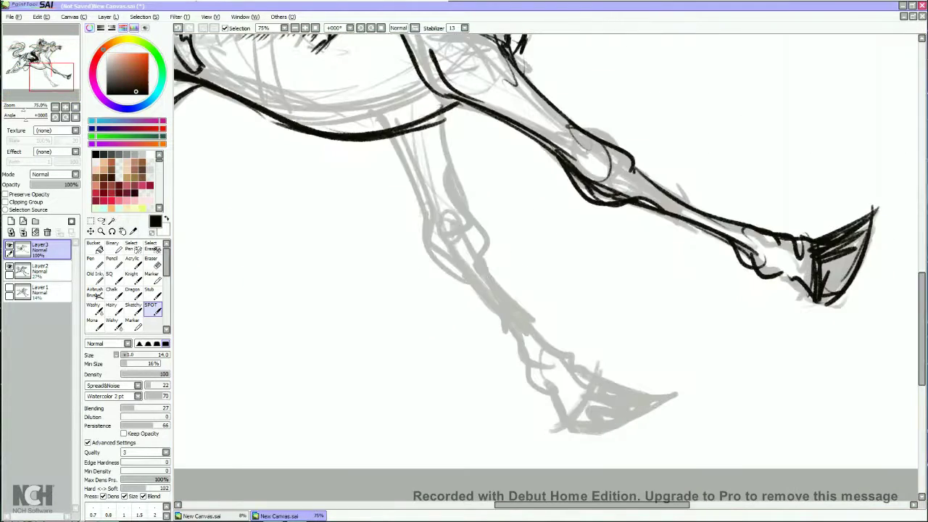
{"action": "mouse_move", "coordinate": [391, 148]}
{"action": "left_mouse_down"}
{"action": "mouse_move", "coordinate": [433, 231]}
{"action": "mouse_move", "coordinate": [472, 274]}
{"action": "left_mouse_up"}
{"action": "mouse_move", "coordinate": [442, 121]}
{"action": "left_mouse_down"}
{"action": "mouse_move", "coordinate": [493, 256]}
{"action": "mouse_move", "coordinate": [470, 261]}
{"action": "left_mouse_up"}
{"action": "left_click_drag", "start_coordinate": [382, 137], "coordinate": [464, 270]}
{"action": "mouse_move", "coordinate": [493, 210]}
{"action": "left_mouse_down"}
{"action": "mouse_move", "coordinate": [485, 287]}
{"action": "mouse_move", "coordinate": [553, 346]}
{"action": "mouse_move", "coordinate": [632, 392]}
{"action": "mouse_move", "coordinate": [629, 419]}
{"action": "mouse_move", "coordinate": [584, 442]}
{"action": "left_mouse_up"}
{"action": "mouse_move", "coordinate": [594, 372]}
{"action": "left_mouse_down"}
{"action": "mouse_move", "coordinate": [677, 391]}
{"action": "mouse_move", "coordinate": [567, 434]}
{"action": "left_mouse_up"}
{"action": "left_click_drag", "start_coordinate": [465, 271], "coordinate": [564, 429]}
Ink the far foreleg's pastern and hoof, hatching dark strokes inside the hoof
{"action": "left_click_drag", "start_coordinate": [558, 379], "coordinate": [573, 435]}
{"action": "left_click_drag", "start_coordinate": [550, 349], "coordinate": [585, 379]}
{"action": "mouse_move", "coordinate": [583, 369]}
{"action": "left_mouse_down"}
{"action": "mouse_move", "coordinate": [583, 428]}
{"action": "mouse_move", "coordinate": [594, 447]}
{"action": "left_mouse_up"}
{"action": "mouse_move", "coordinate": [580, 438]}
{"action": "left_mouse_down"}
{"action": "mouse_move", "coordinate": [667, 397]}
{"action": "mouse_move", "coordinate": [637, 421]}
{"action": "left_mouse_up"}
{"action": "mouse_move", "coordinate": [633, 393]}
{"action": "left_mouse_down"}
{"action": "mouse_move", "coordinate": [613, 430]}
{"action": "mouse_move", "coordinate": [608, 417]}
{"action": "left_mouse_up"}
{"action": "left_click_drag", "start_coordinate": [610, 387], "coordinate": [584, 432]}
{"action": "left_click_drag", "start_coordinate": [590, 419], "coordinate": [576, 436]}
With the brush size at 16, refine the far foreleg's knee and hatch the shadow where the leg meets the belly
{"action": "key", "text": "]"}
{"action": "left_click_drag", "start_coordinate": [496, 248], "coordinate": [477, 293]}
{"action": "mouse_move", "coordinate": [478, 221]}
{"action": "left_mouse_down"}
{"action": "mouse_move", "coordinate": [441, 273]}
{"action": "mouse_move", "coordinate": [396, 138]}
{"action": "mouse_move", "coordinate": [397, 161]}
{"action": "left_mouse_up"}
{"action": "mouse_move", "coordinate": [432, 118]}
{"action": "left_mouse_down"}
{"action": "mouse_move", "coordinate": [404, 168]}
{"action": "mouse_move", "coordinate": [413, 208]}
{"action": "left_mouse_up"}
{"action": "left_click_drag", "start_coordinate": [462, 204], "coordinate": [442, 254]}
{"action": "left_click_drag", "start_coordinate": [450, 188], "coordinate": [435, 239]}
{"action": "left_click_drag", "start_coordinate": [507, 290], "coordinate": [624, 428]}
{"action": "left_click_drag", "start_coordinate": [502, 167], "coordinate": [522, 218]}
{"action": "mouse_move", "coordinate": [573, 197]}
{"action": "left_mouse_down"}
{"action": "mouse_move", "coordinate": [529, 219]}
{"action": "mouse_move", "coordinate": [523, 234]}
{"action": "left_mouse_up"}
{"action": "mouse_move", "coordinate": [563, 217]}
{"action": "left_mouse_down"}
{"action": "mouse_move", "coordinate": [512, 248]}
{"action": "mouse_move", "coordinate": [506, 264]}
{"action": "left_mouse_up"}
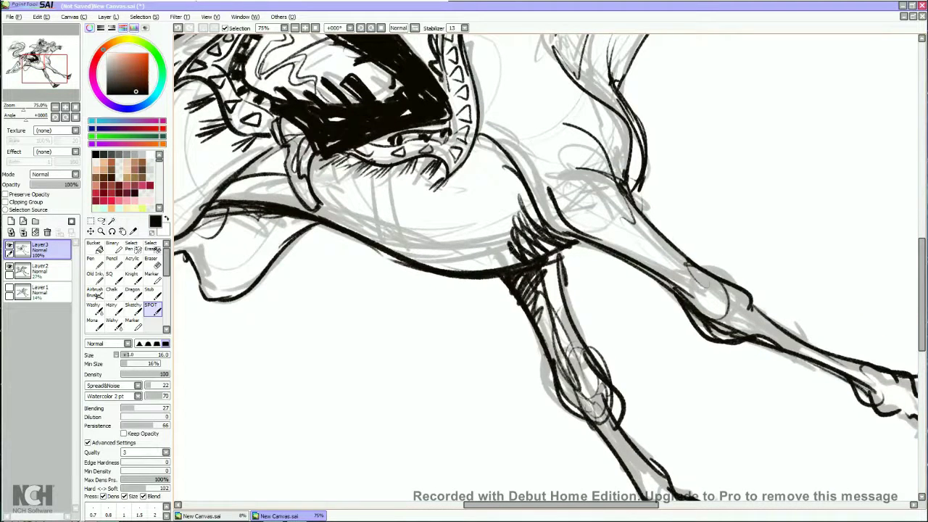
Lower the opacity of the sketch on Layer2 to 6% and make Layer3 the active layer again
{"action": "scroll", "coordinate": [280, 209], "scroll_direction": "down", "scroll_amount": 1}
{"action": "scroll", "coordinate": [279, 209], "scroll_direction": "down", "scroll_amount": 1}
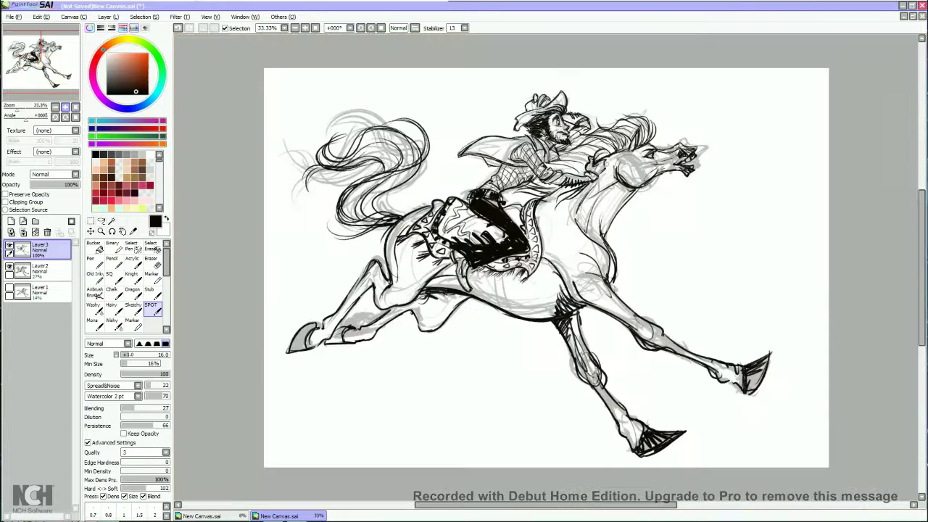
{"action": "left_click", "coordinate": [40, 270]}
{"action": "left_click_drag", "start_coordinate": [43, 184], "coordinate": [33, 184]}
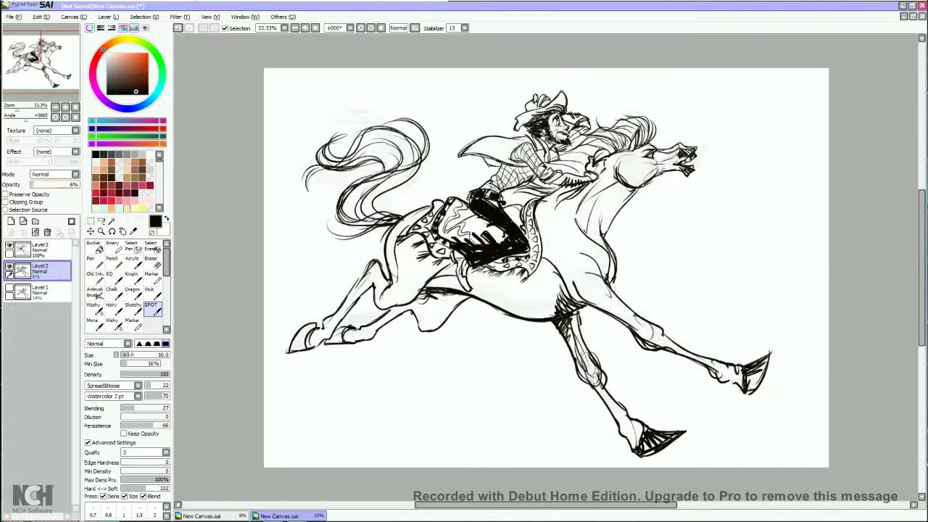
{"action": "left_click", "coordinate": [40, 249]}
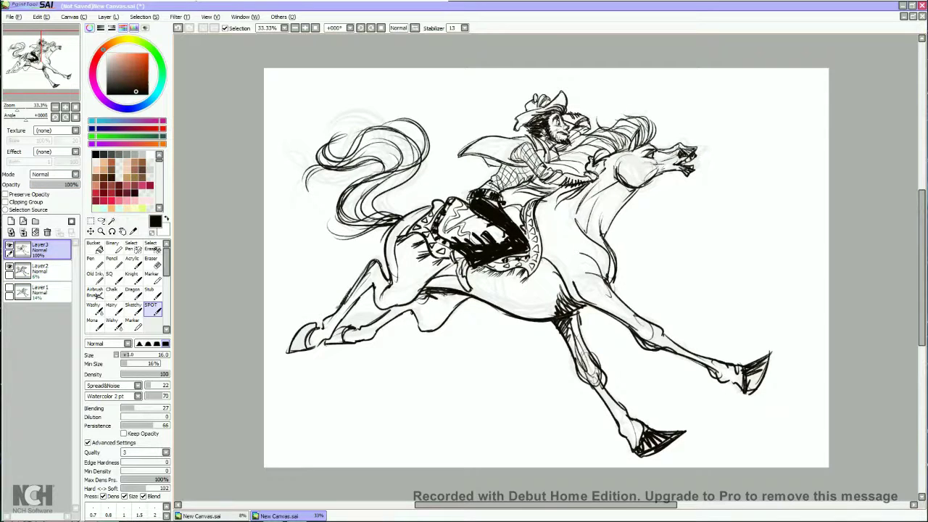
Duplicate the inked Layer3 and merge the copy back down into it
{"action": "key", "text": "ctrl+shift+n"}
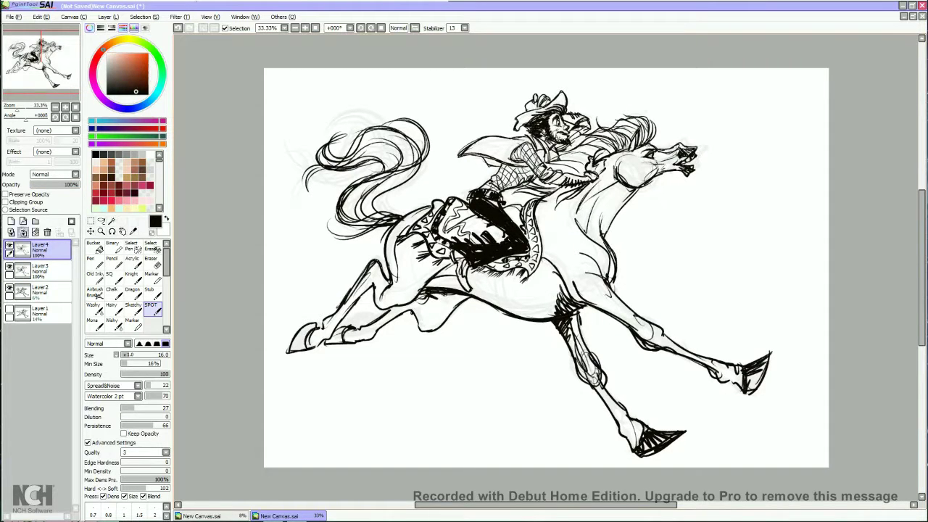
{"action": "left_click", "coordinate": [34, 221]}
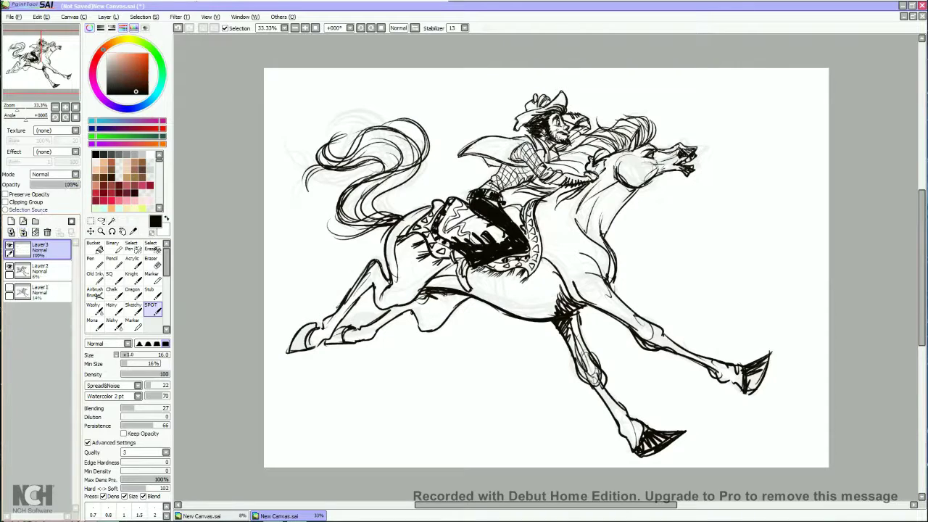
{"action": "scroll", "coordinate": [527, 274], "scroll_direction": "down", "scroll_amount": 1}
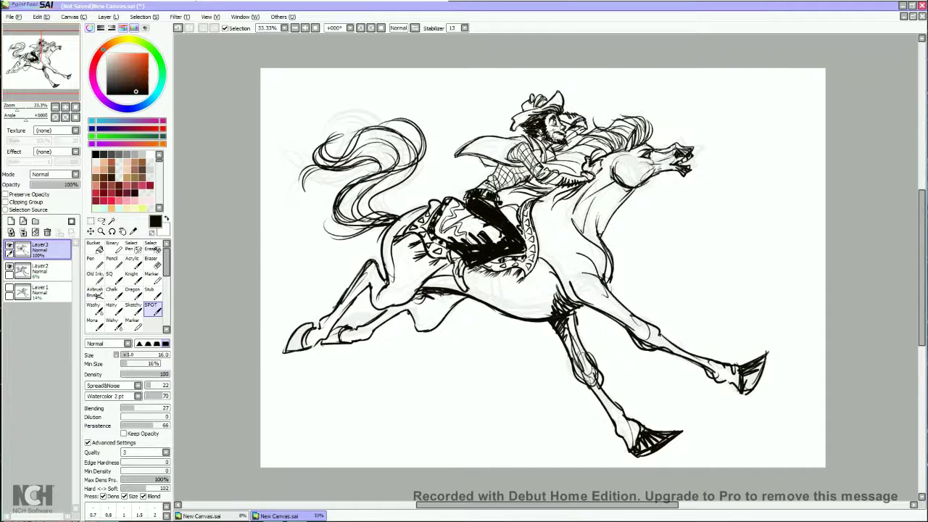
Fill the far foreleg's hoof and both hind hooves with solid black
{"action": "scroll", "coordinate": [529, 283], "scroll_direction": "up", "scroll_amount": 1}
{"action": "left_click_drag", "start_coordinate": [761, 466], "coordinate": [733, 328]}
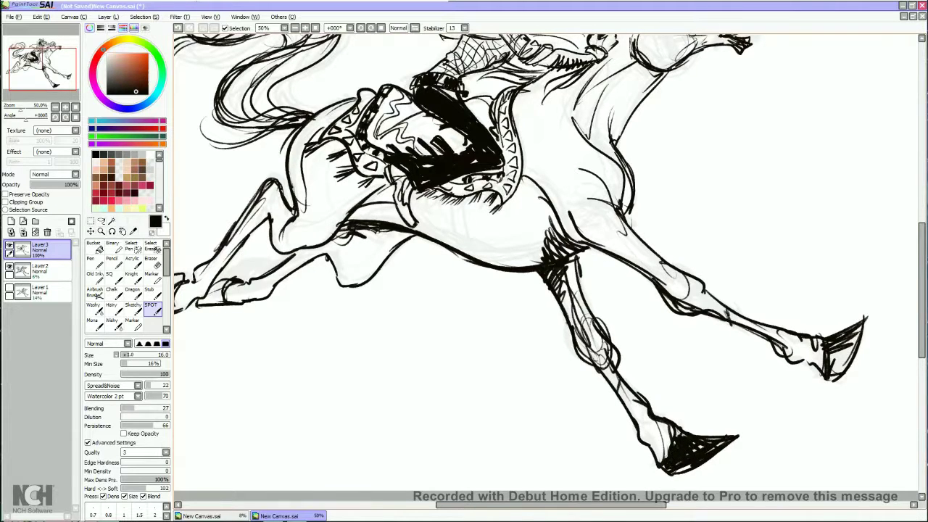
{"action": "left_click_drag", "start_coordinate": [732, 328], "coordinate": [841, 324]}
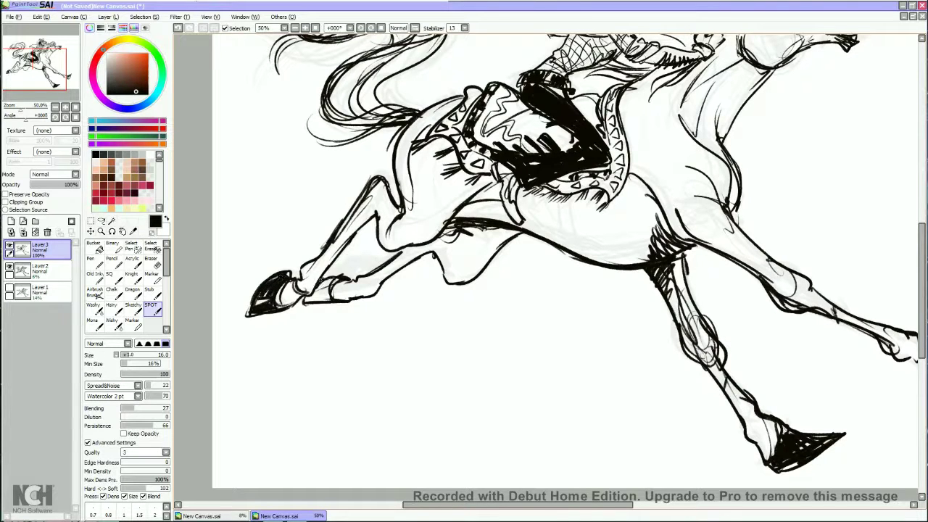
{"action": "left_click_drag", "start_coordinate": [652, 217], "coordinate": [515, 279]}
{"action": "left_click_drag", "start_coordinate": [428, 258], "coordinate": [430, 285]}
{"action": "mouse_move", "coordinate": [410, 264]}
{"action": "left_mouse_down"}
{"action": "mouse_move", "coordinate": [456, 322]}
{"action": "mouse_move", "coordinate": [428, 308]}
{"action": "left_mouse_up"}
Add curved contour strokes on the horse's belly and shoulder, and undo the last stroke
{"action": "left_click_drag", "start_coordinate": [507, 239], "coordinate": [522, 268]}
{"action": "left_click_drag", "start_coordinate": [507, 186], "coordinate": [585, 232]}
{"action": "left_click_drag", "start_coordinate": [583, 230], "coordinate": [587, 259]}
{"action": "left_click_drag", "start_coordinate": [517, 193], "coordinate": [588, 256]}
{"action": "left_click_drag", "start_coordinate": [522, 148], "coordinate": [512, 195]}
{"action": "left_click_drag", "start_coordinate": [551, 141], "coordinate": [525, 187]}
{"action": "left_click_drag", "start_coordinate": [527, 192], "coordinate": [515, 210]}
{"action": "left_click_drag", "start_coordinate": [549, 153], "coordinate": [524, 204]}
{"action": "key", "text": "ctrl+z"}
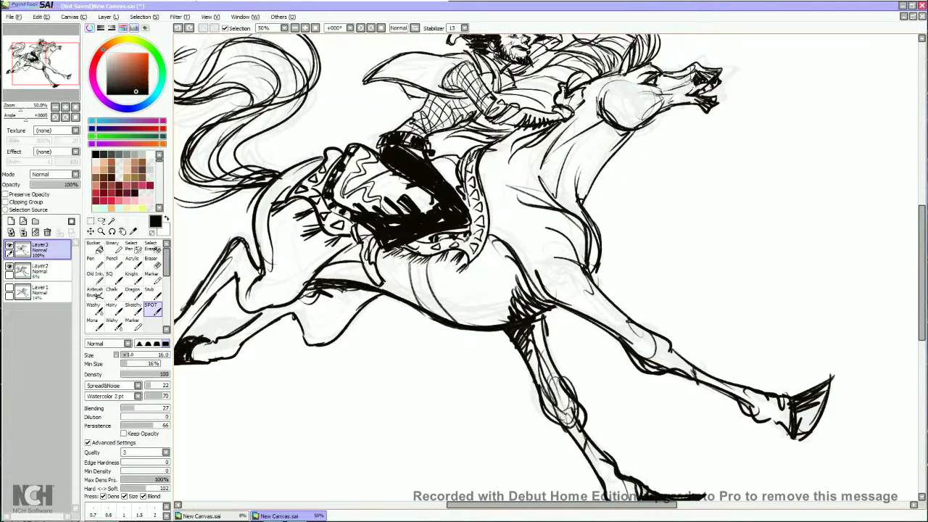
{"action": "key", "text": "Page_Down"}
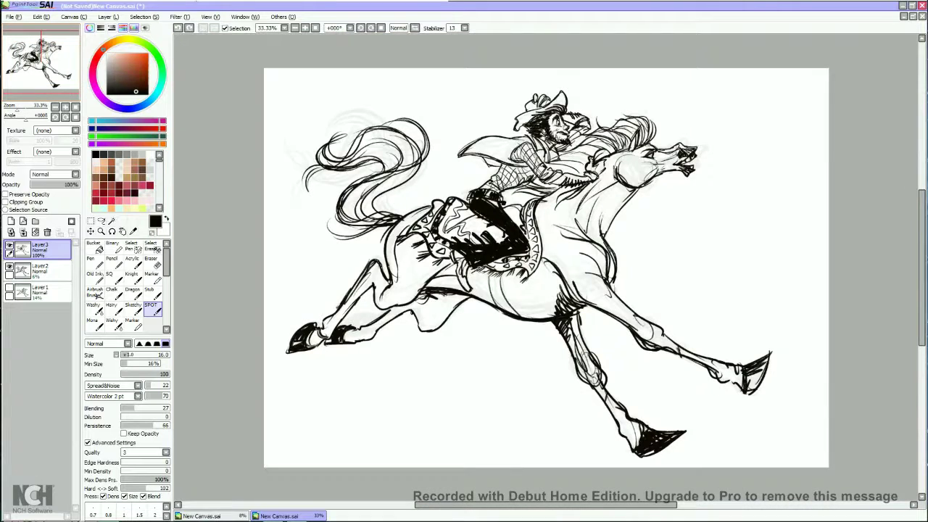